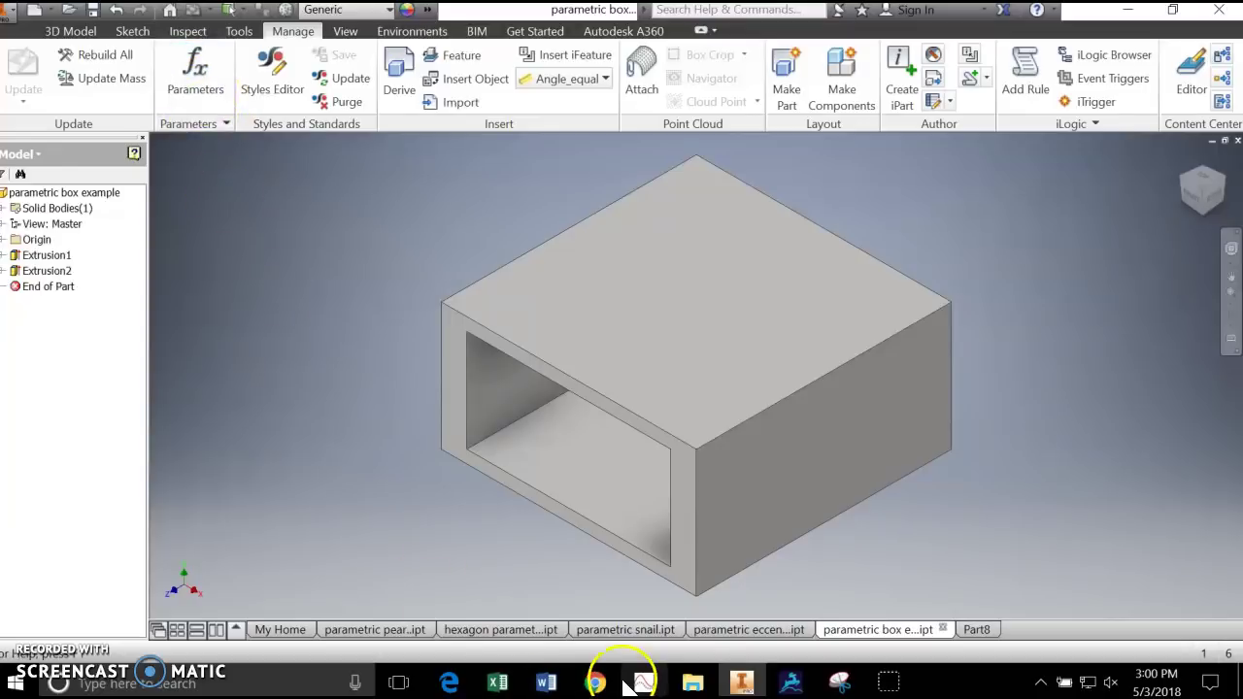
Switch to Chrome to read the dictionary definition of parameter, and return to Inventor.
{"action": "left_click", "coordinate": [594, 682]}
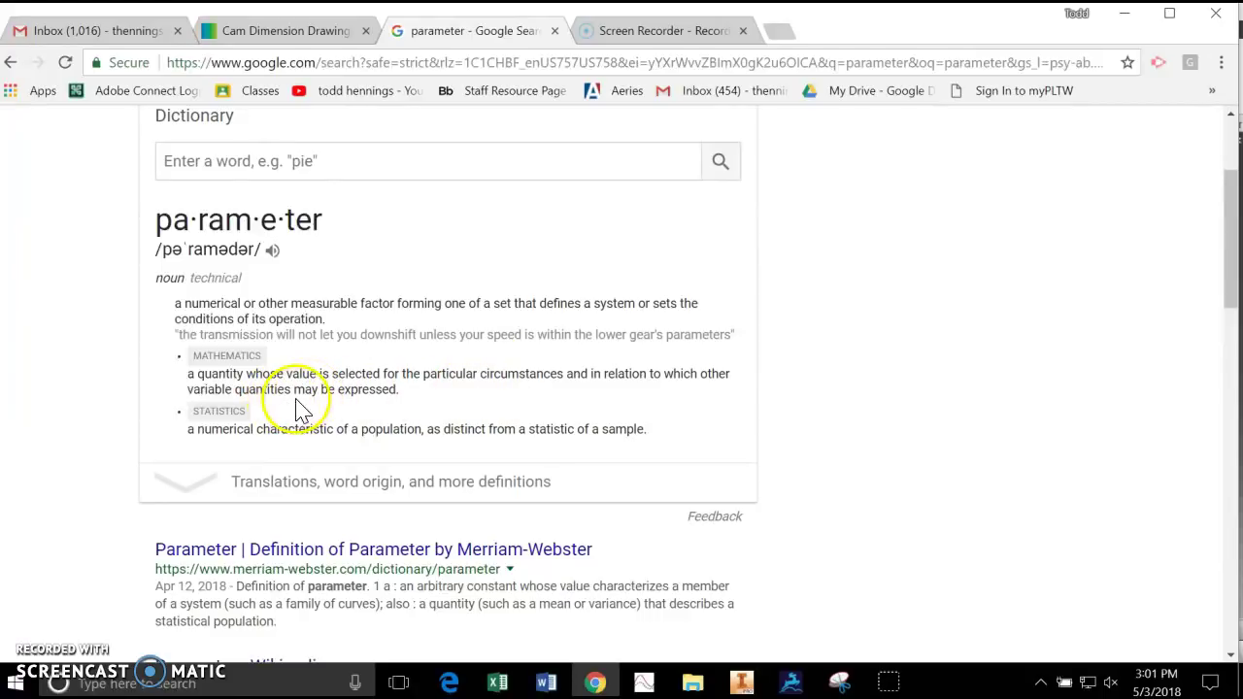
{"action": "left_click", "coordinate": [746, 682]}
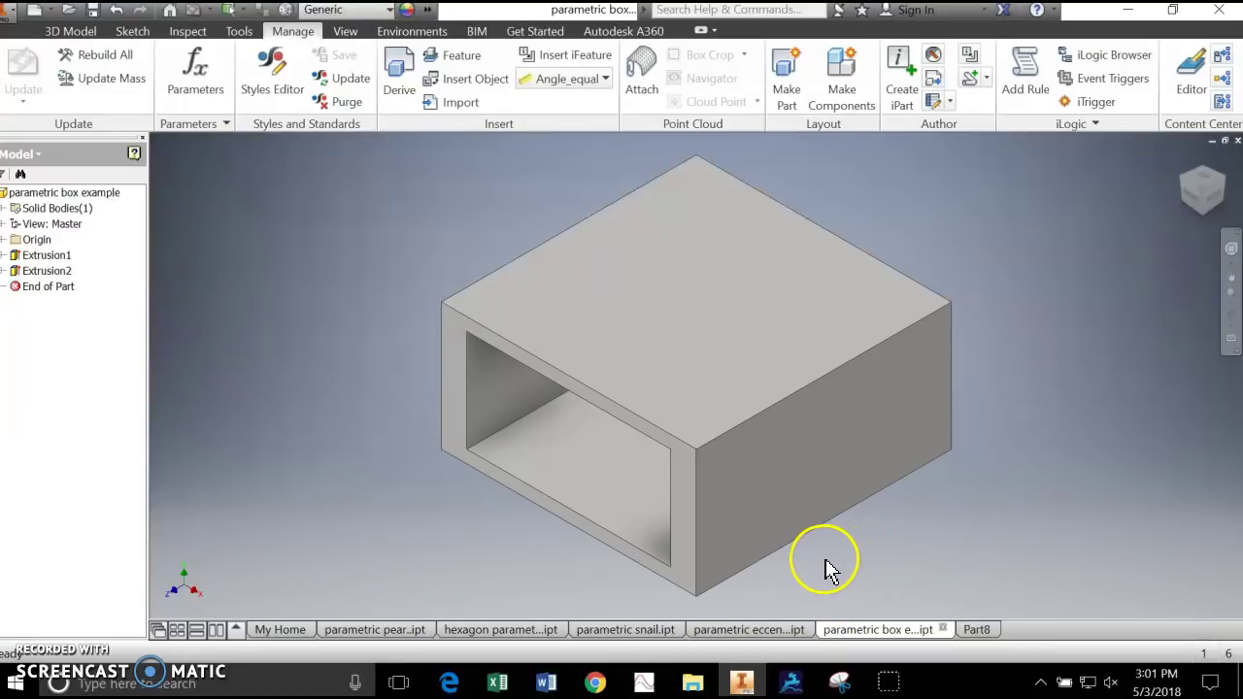
Set the Length user parameter of the parametric box to 10 in.
{"action": "key", "text": "F2"}
{"action": "left_click_drag", "start_coordinate": [822, 563], "coordinate": [758, 553]}
{"action": "key", "text": "F4"}
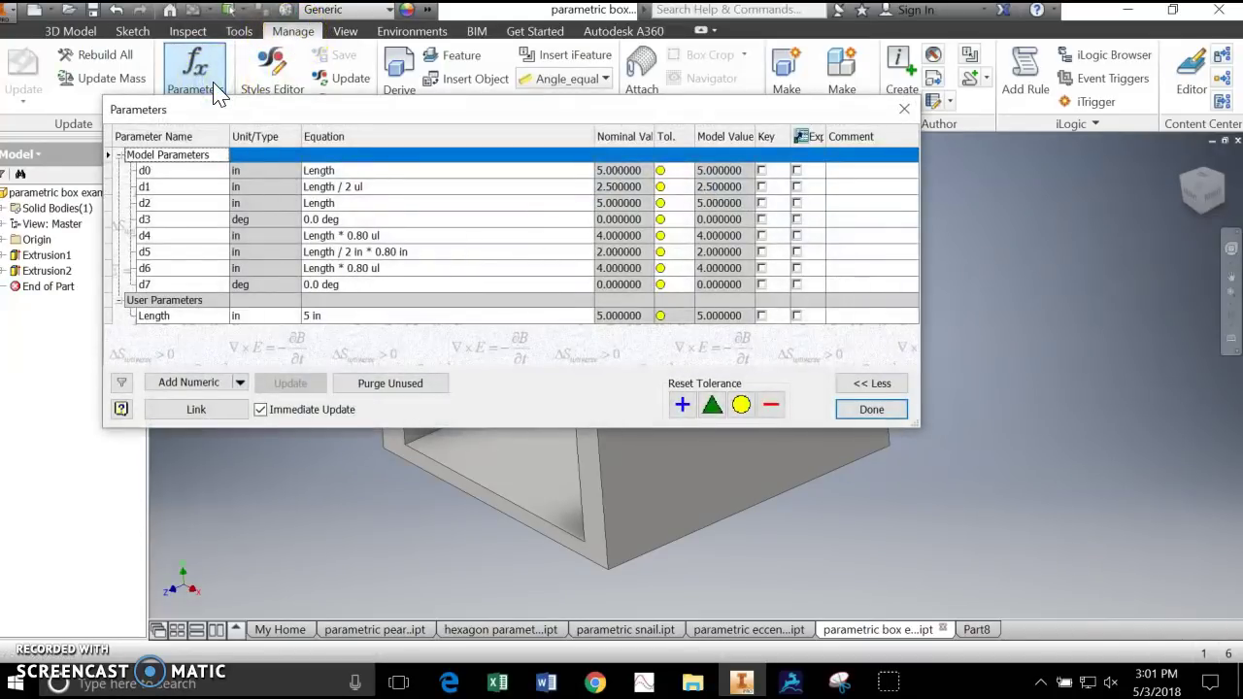
{"action": "mouse_move", "coordinate": [160, 321]}
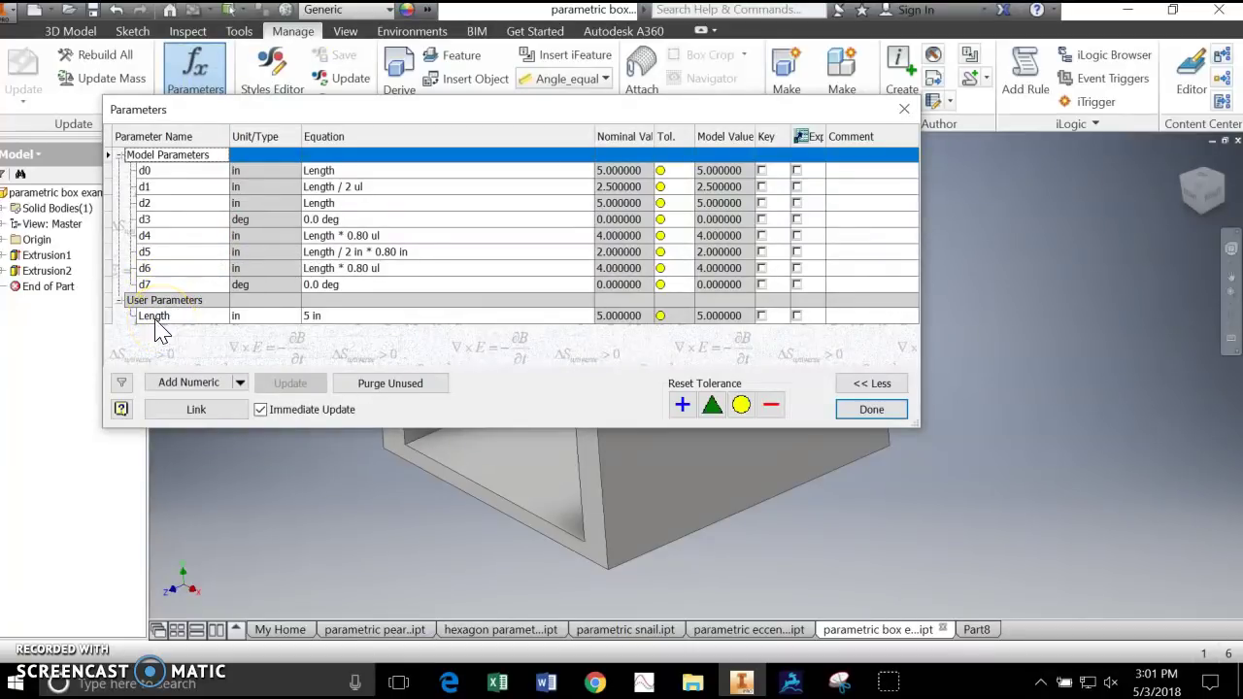
{"action": "mouse_move", "coordinate": [320, 327]}
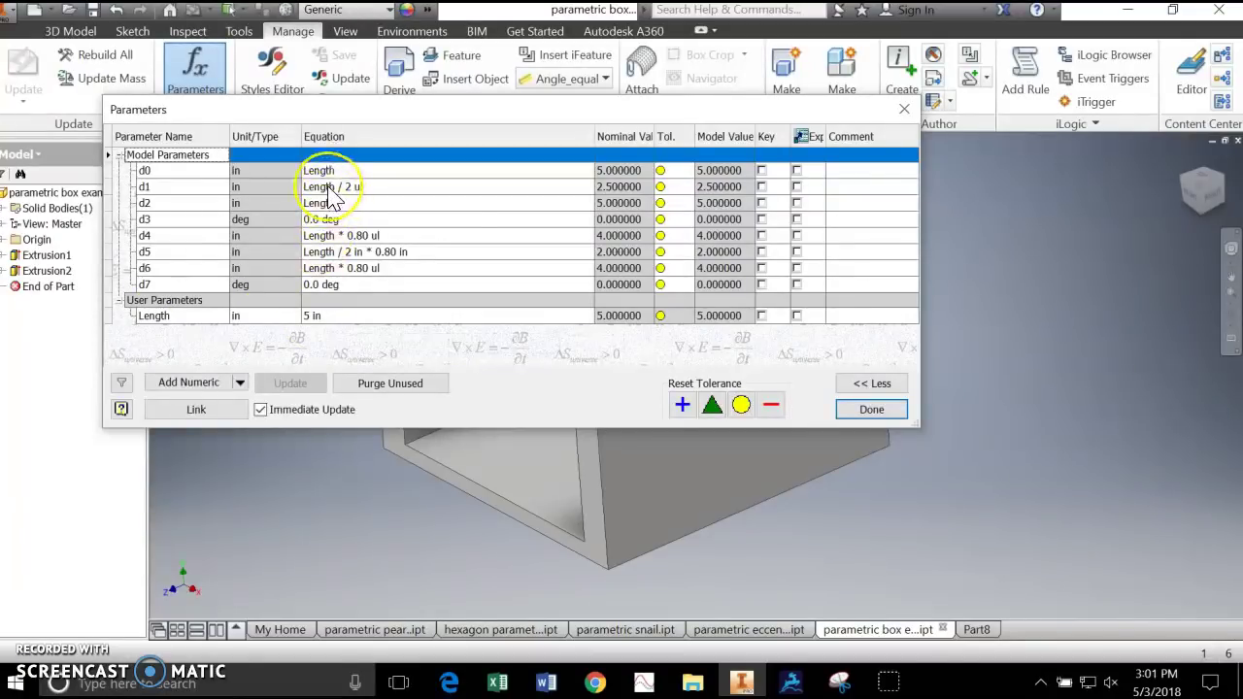
{"action": "mouse_move", "coordinate": [311, 196]}
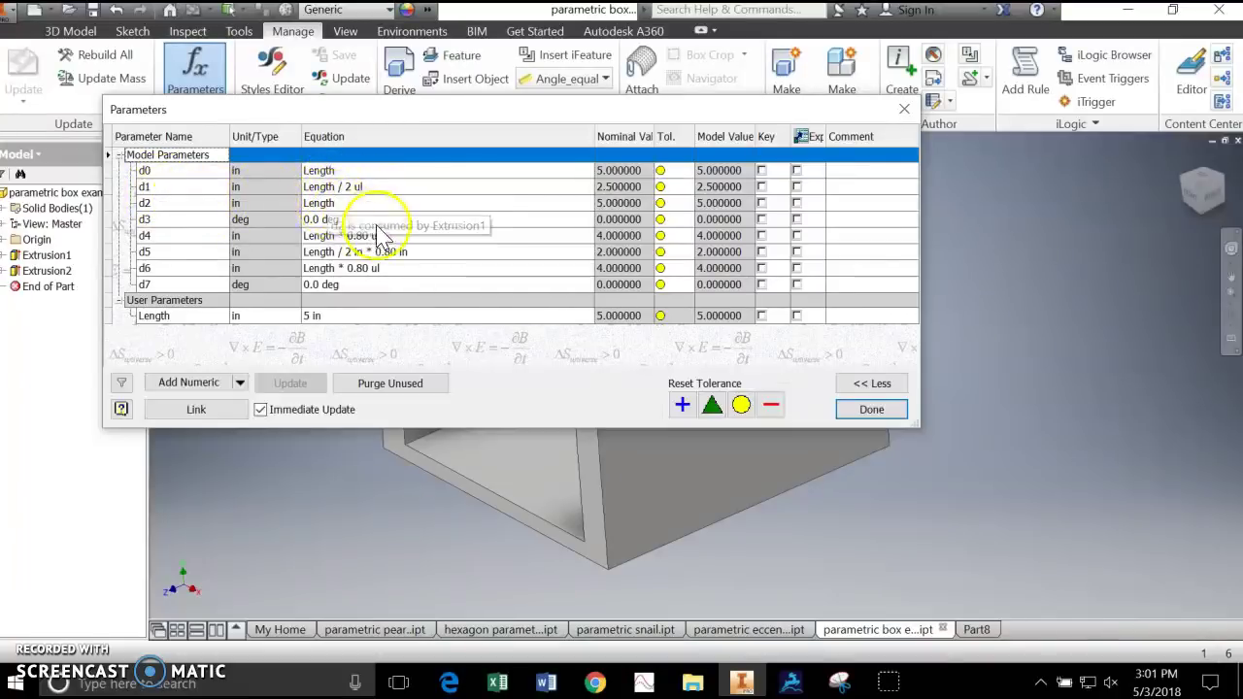
{"action": "mouse_move", "coordinate": [358, 248]}
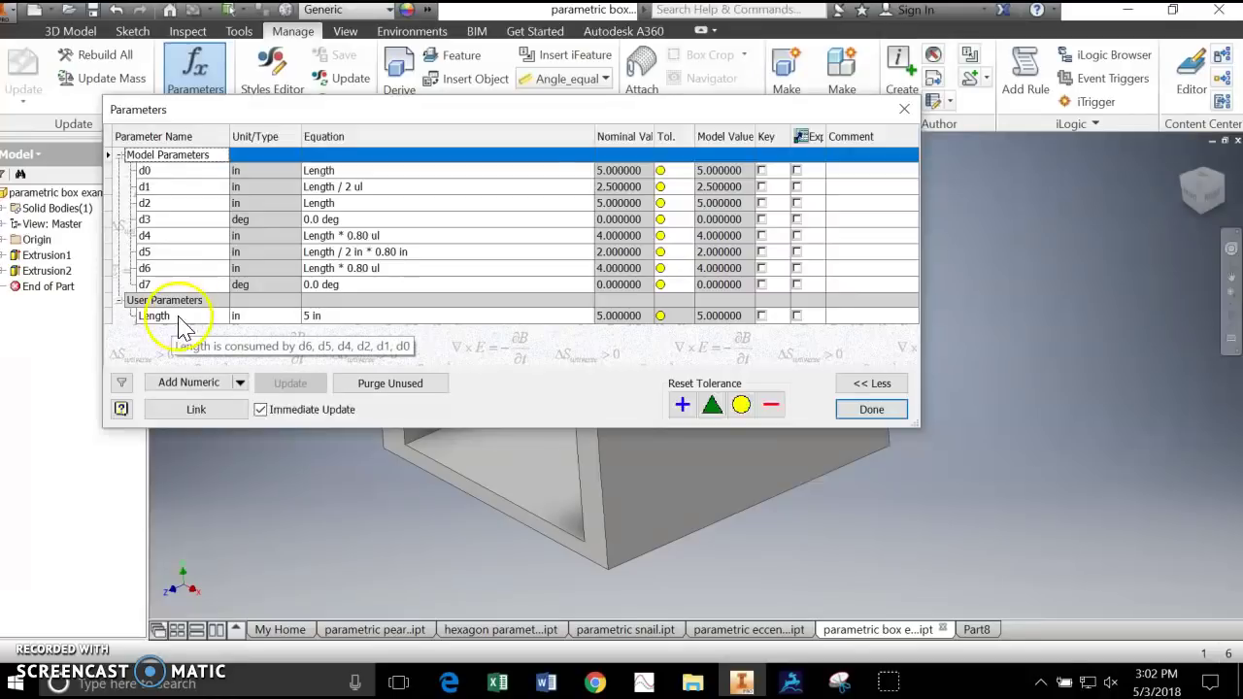
{"action": "left_click", "coordinate": [312, 316]}
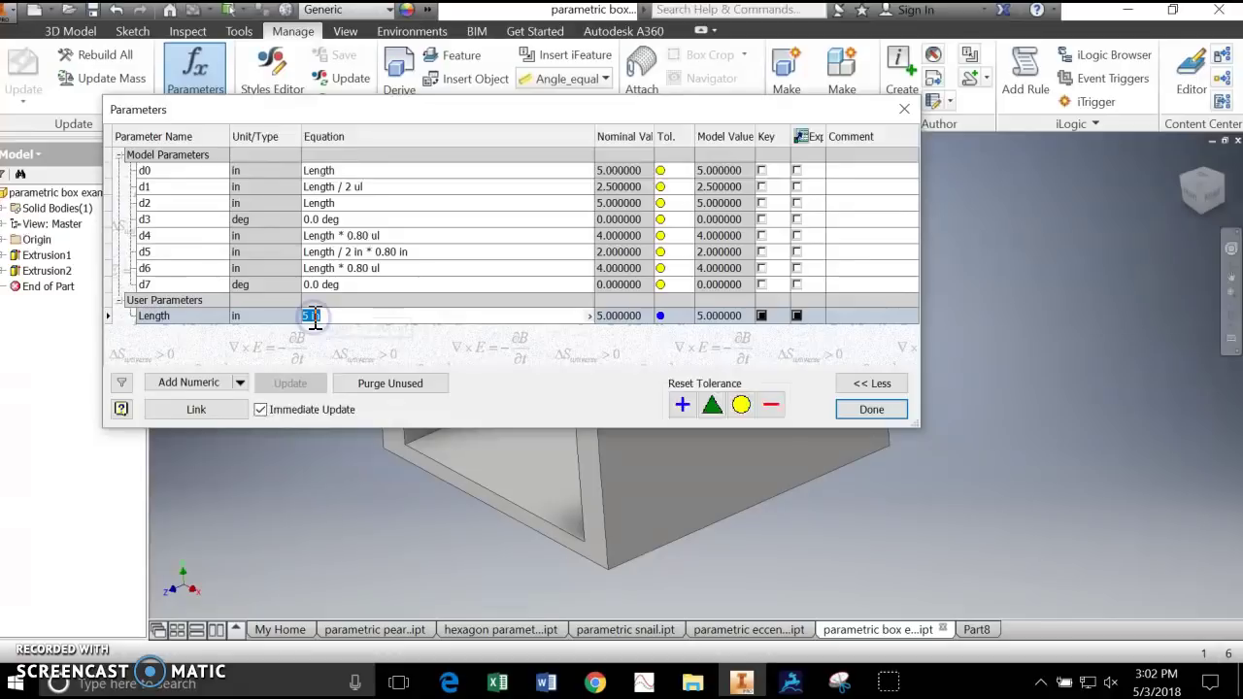
{"action": "left_click", "coordinate": [316, 319]}
{"action": "type", "text": "10"}
{"action": "left_click", "coordinate": [895, 417]}
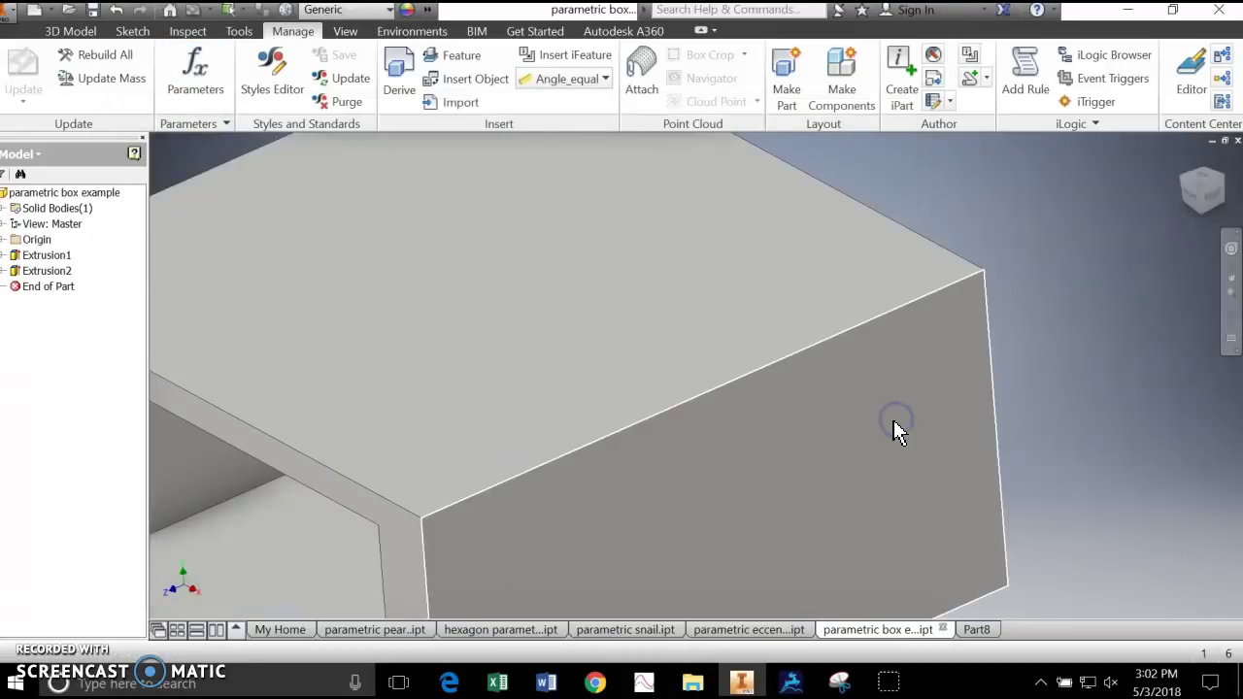
Set the Length user parameter of the parametric box to 15 in.
{"action": "scroll", "coordinate": [882, 431], "scroll_direction": "down", "scroll_amount": 5}
{"action": "scroll", "coordinate": [882, 432], "scroll_direction": "up", "scroll_amount": 2}
{"action": "left_click", "coordinate": [782, 476]}
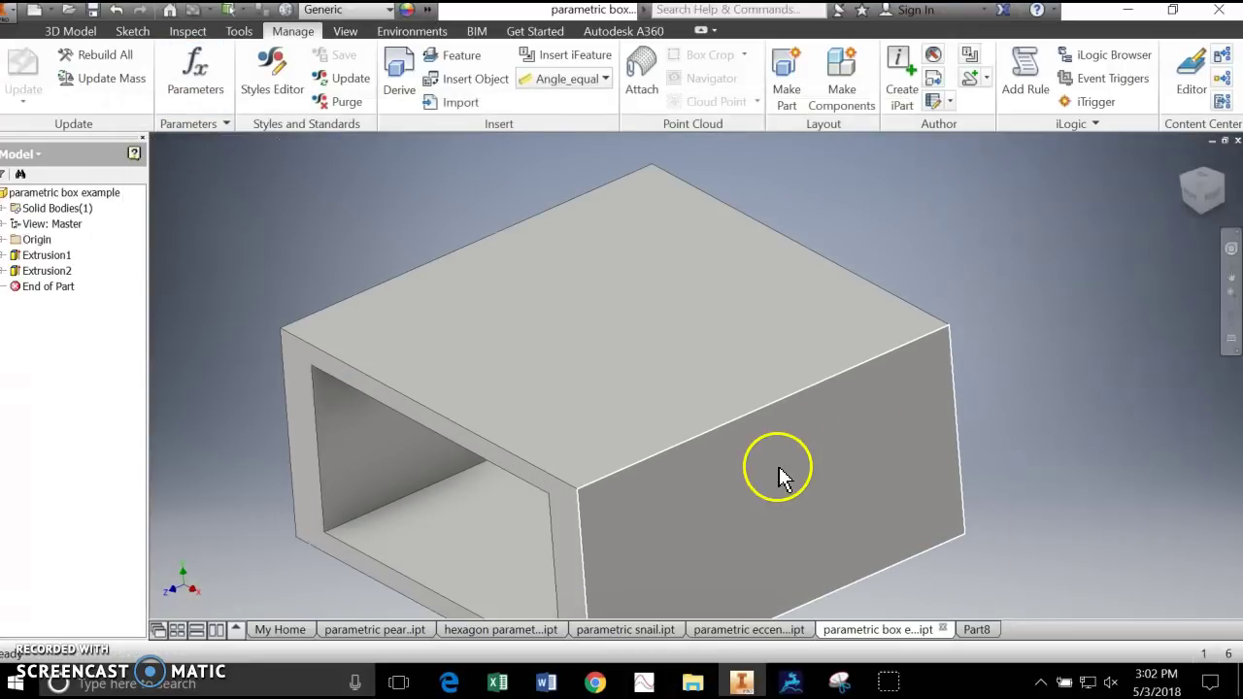
{"action": "middle_click_drag", "start_coordinate": [888, 528], "coordinate": [888, 438]}
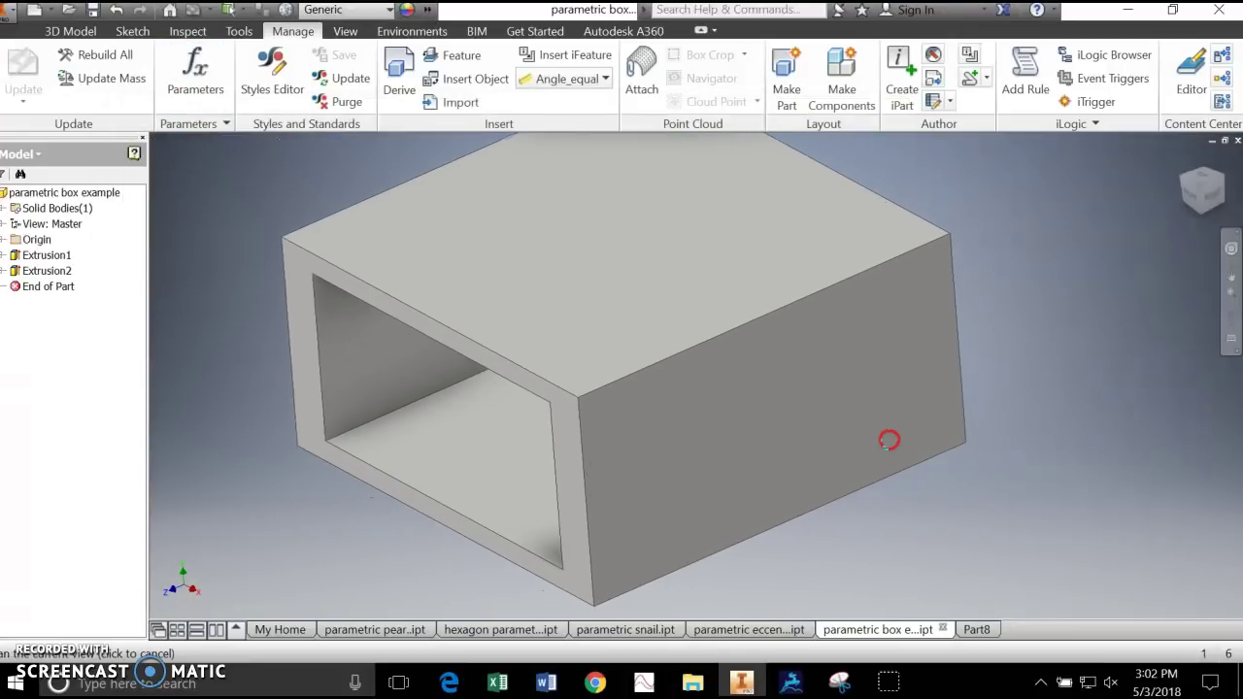
{"action": "left_click", "coordinate": [960, 528]}
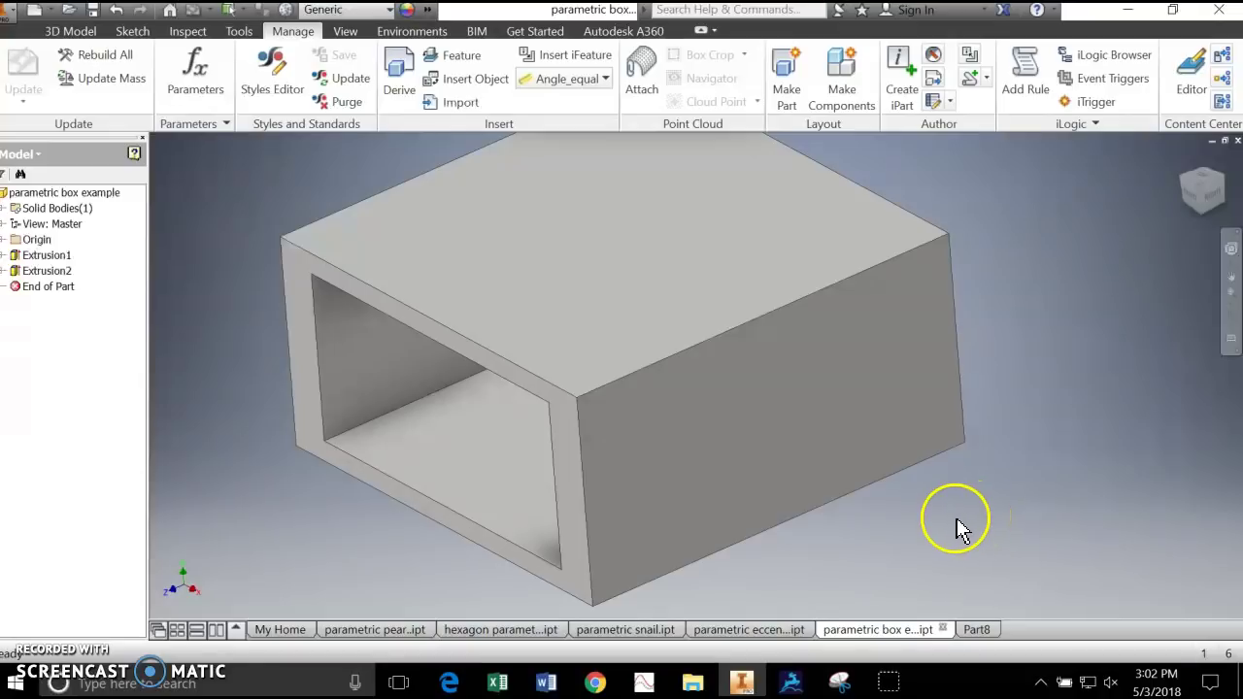
{"action": "scroll", "coordinate": [959, 528], "scroll_direction": "down", "scroll_amount": 3}
{"action": "scroll", "coordinate": [954, 528], "scroll_direction": "up", "scroll_amount": 5}
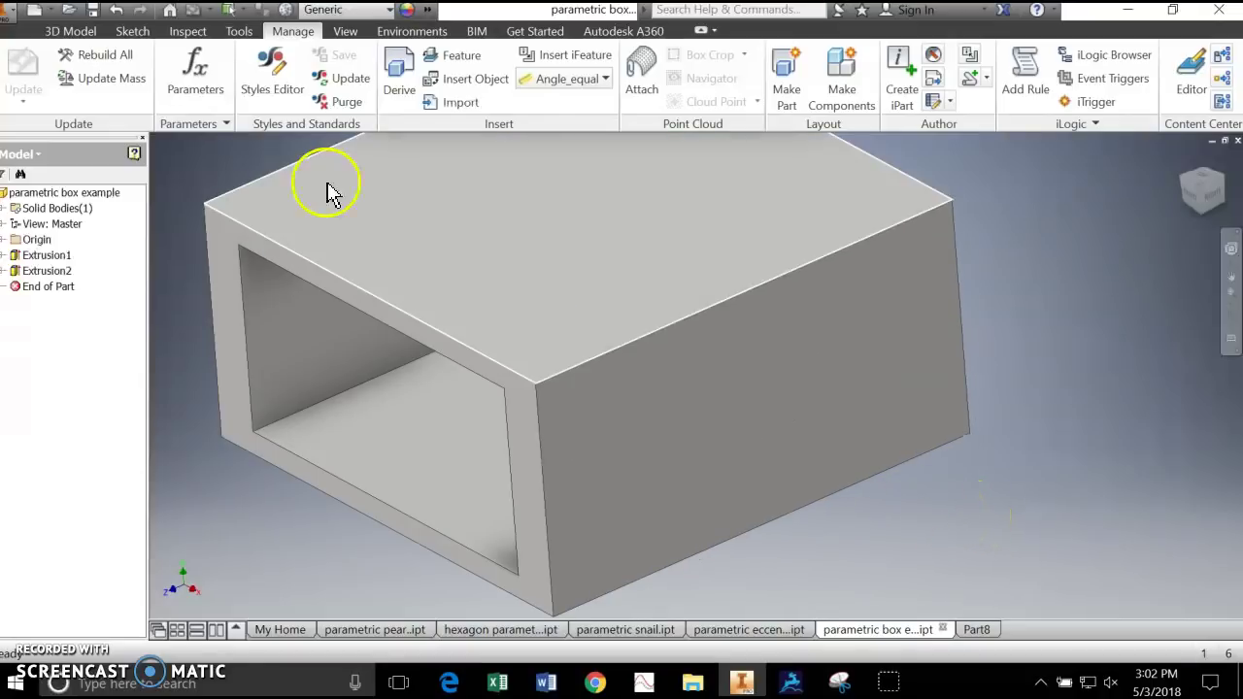
{"action": "left_click", "coordinate": [192, 97]}
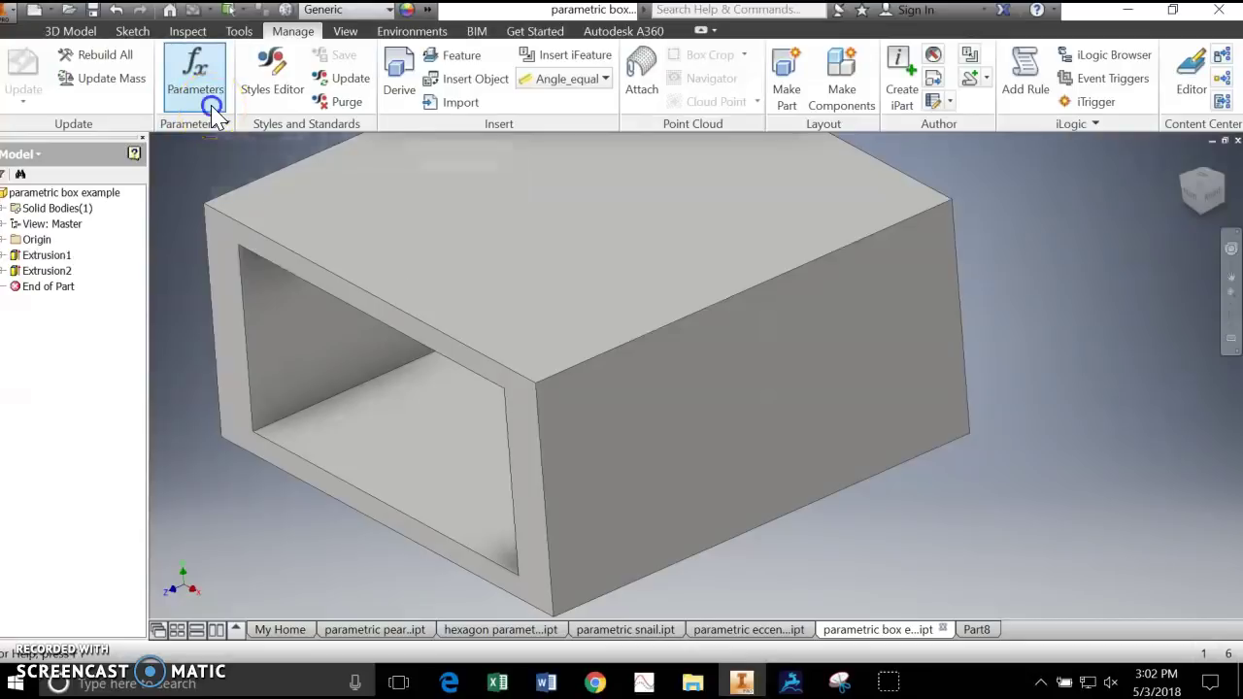
{"action": "left_click", "coordinate": [329, 315]}
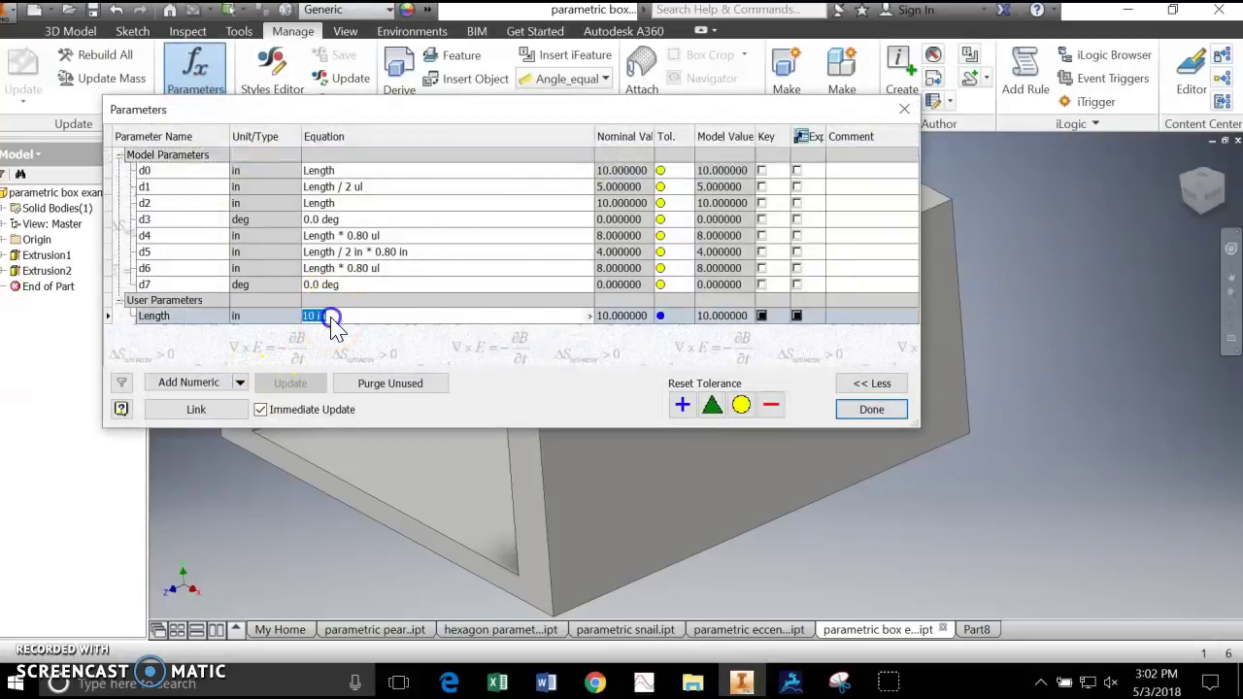
{"action": "left_click", "coordinate": [313, 316]}
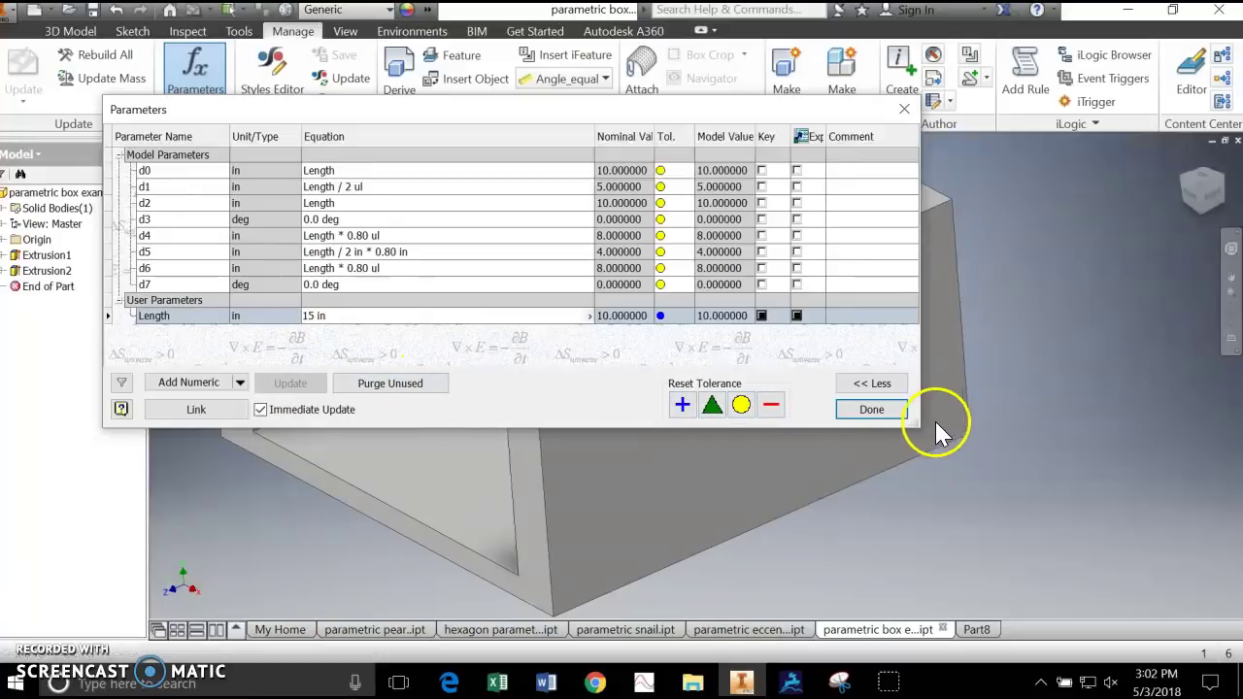
{"action": "left_click", "coordinate": [883, 409]}
{"action": "scroll", "coordinate": [885, 412], "scroll_direction": "down", "scroll_amount": 5}
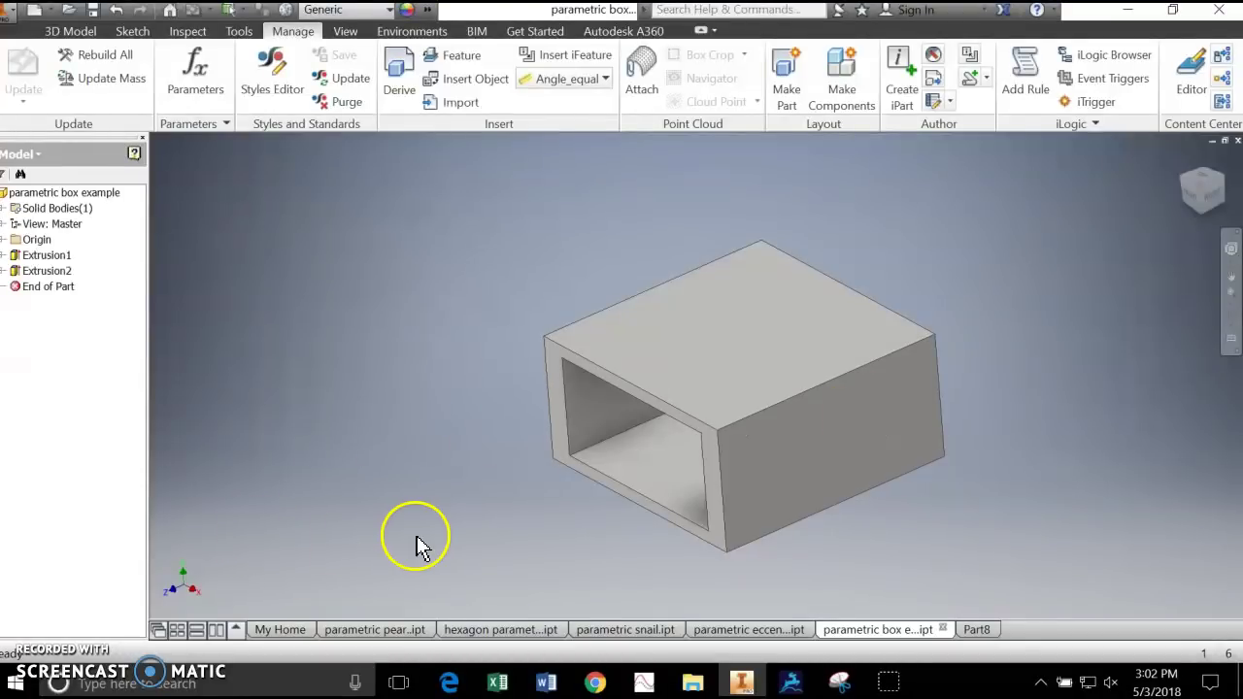
In the hexagon parametric part, set the maxdist model parameter to 2 in.
{"action": "left_click", "coordinate": [499, 629]}
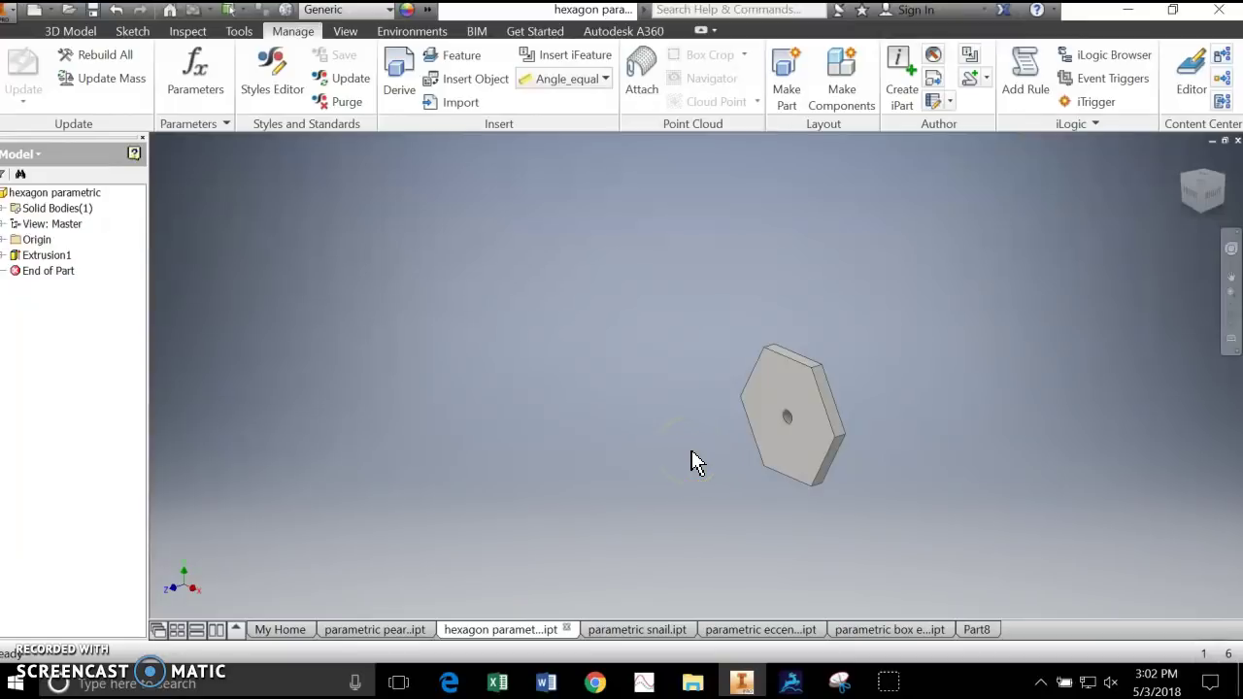
{"action": "left_click", "coordinate": [669, 452]}
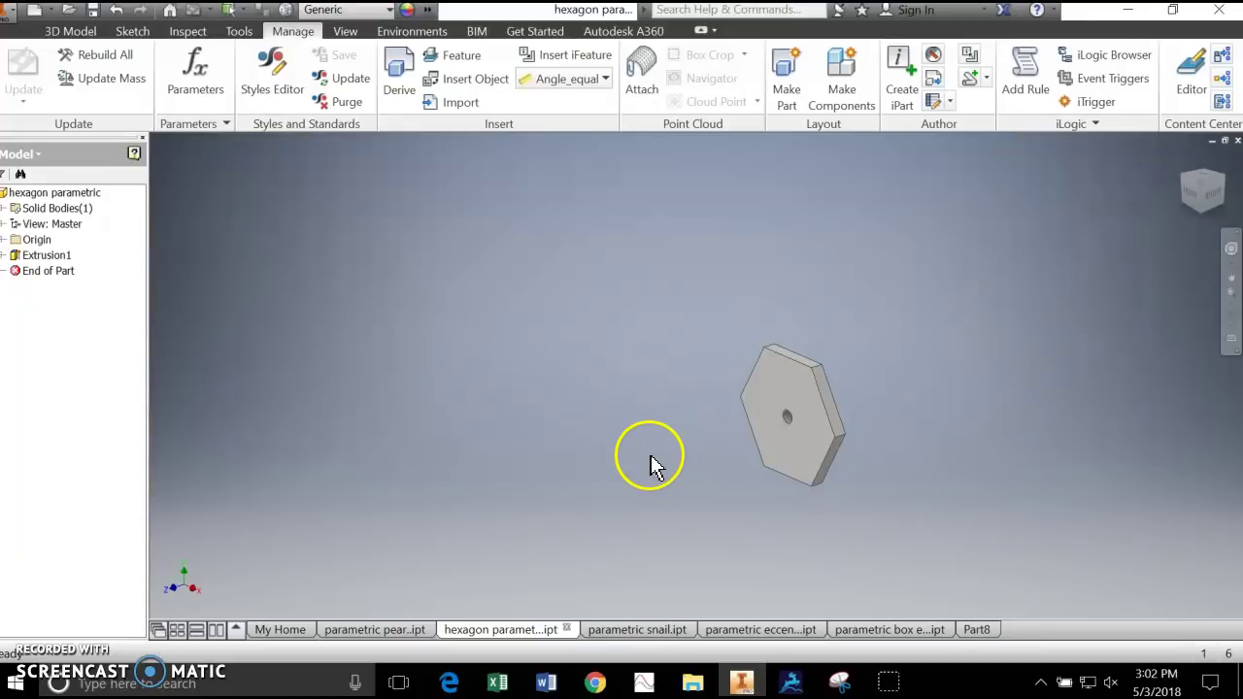
{"action": "left_click", "coordinate": [636, 457]}
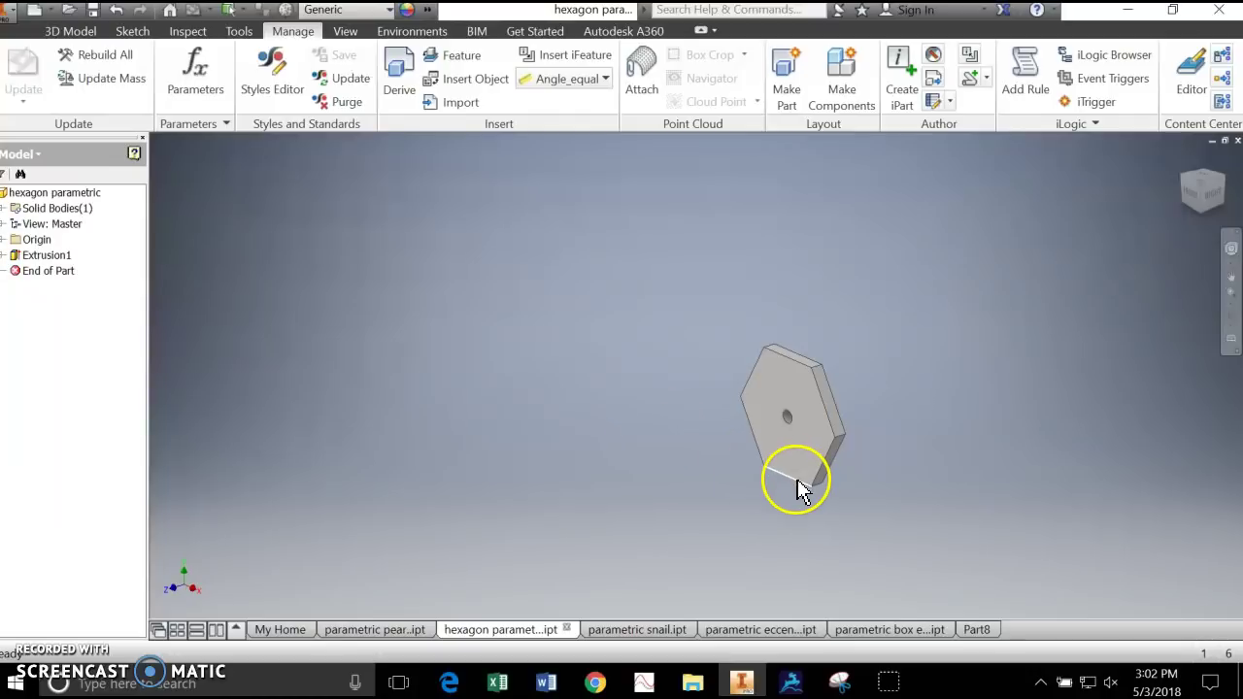
{"action": "left_click", "coordinate": [822, 442]}
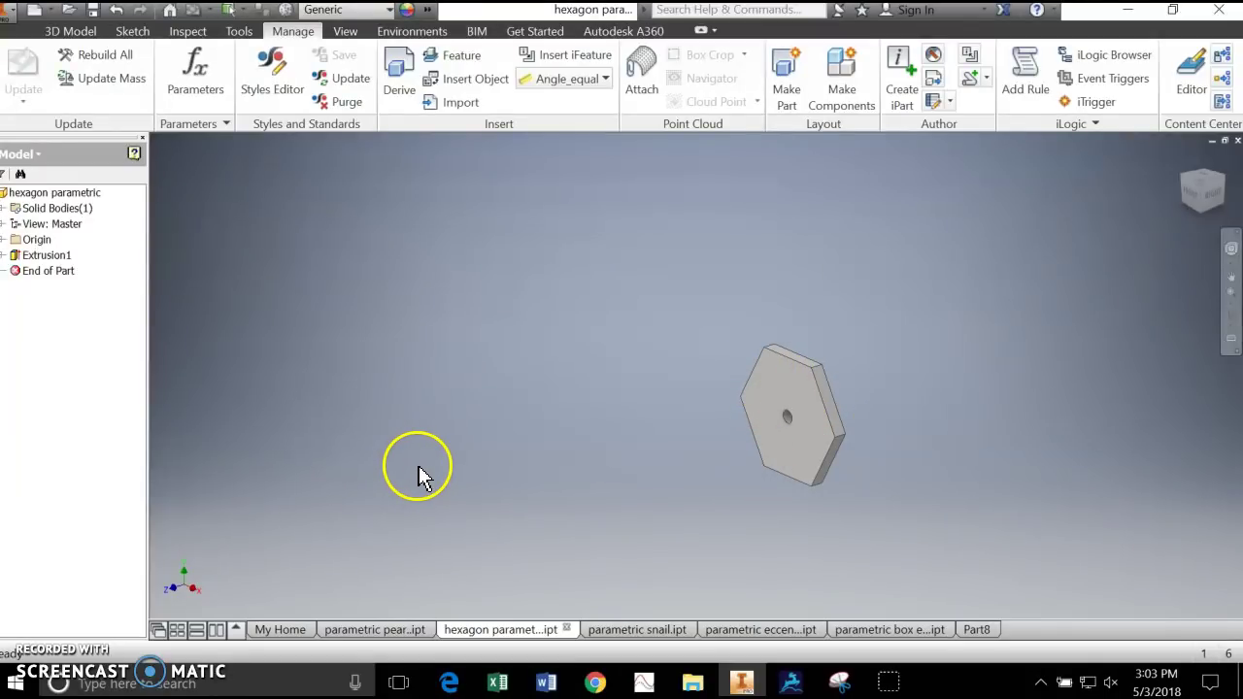
{"action": "left_click", "coordinate": [202, 89]}
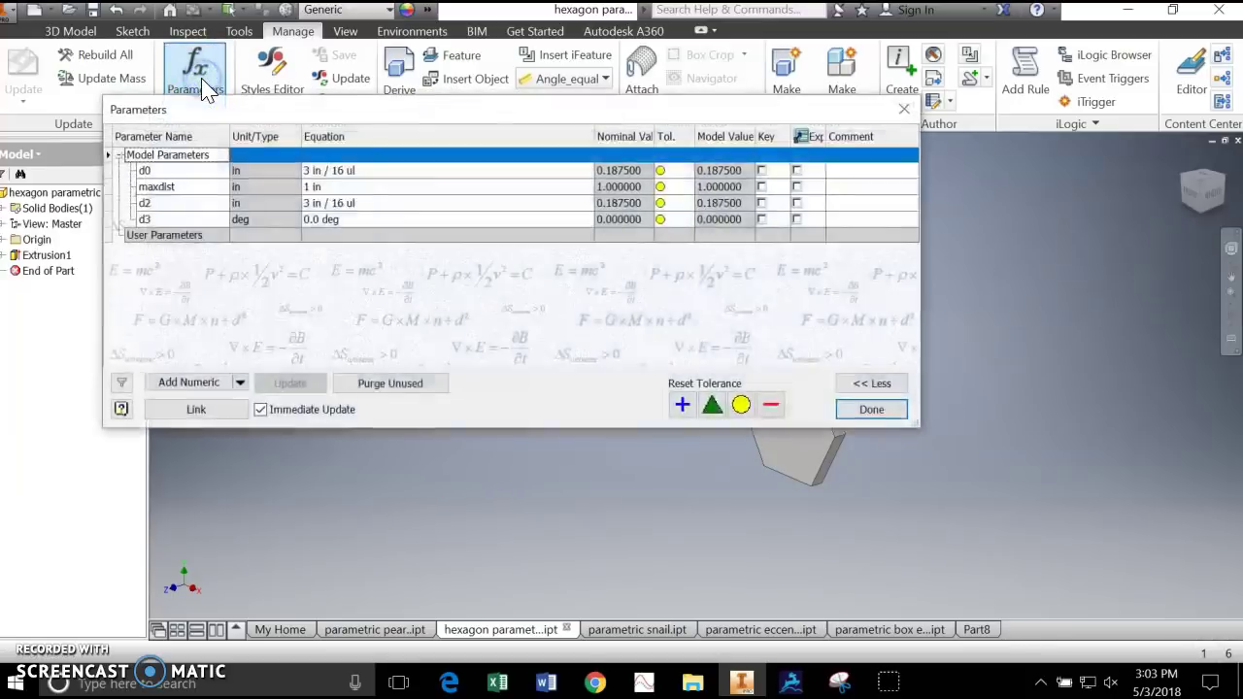
{"action": "left_click", "coordinate": [260, 309]}
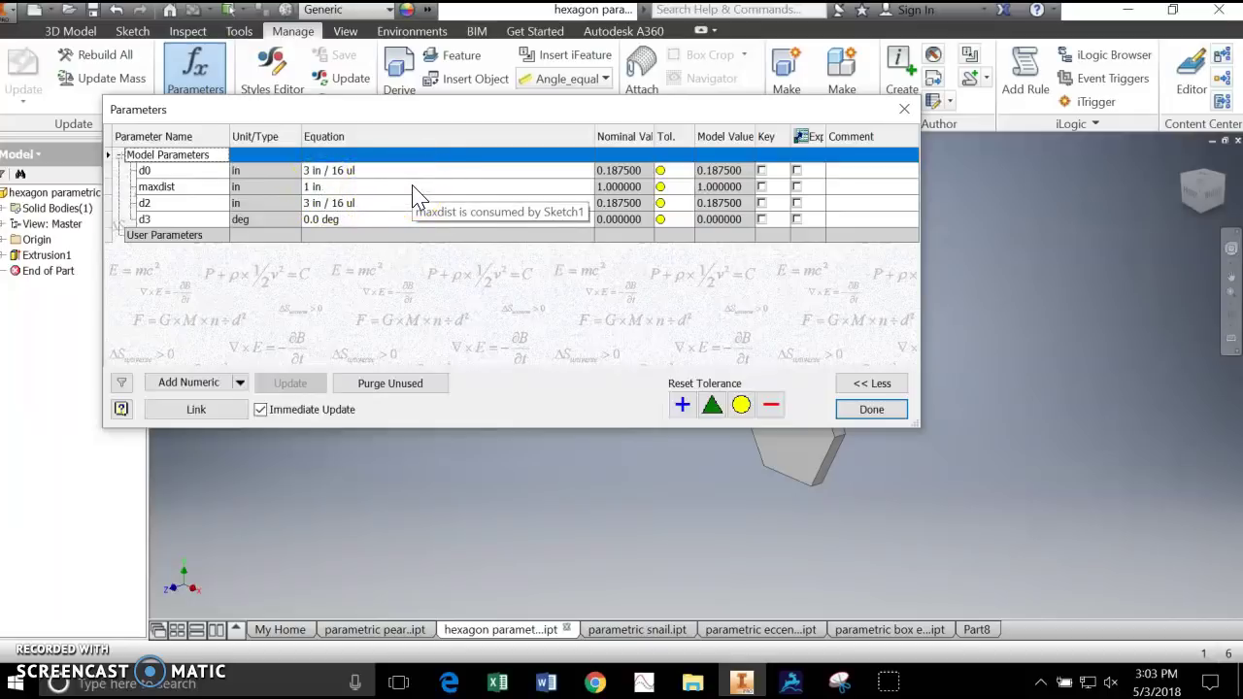
{"action": "left_click", "coordinate": [335, 187]}
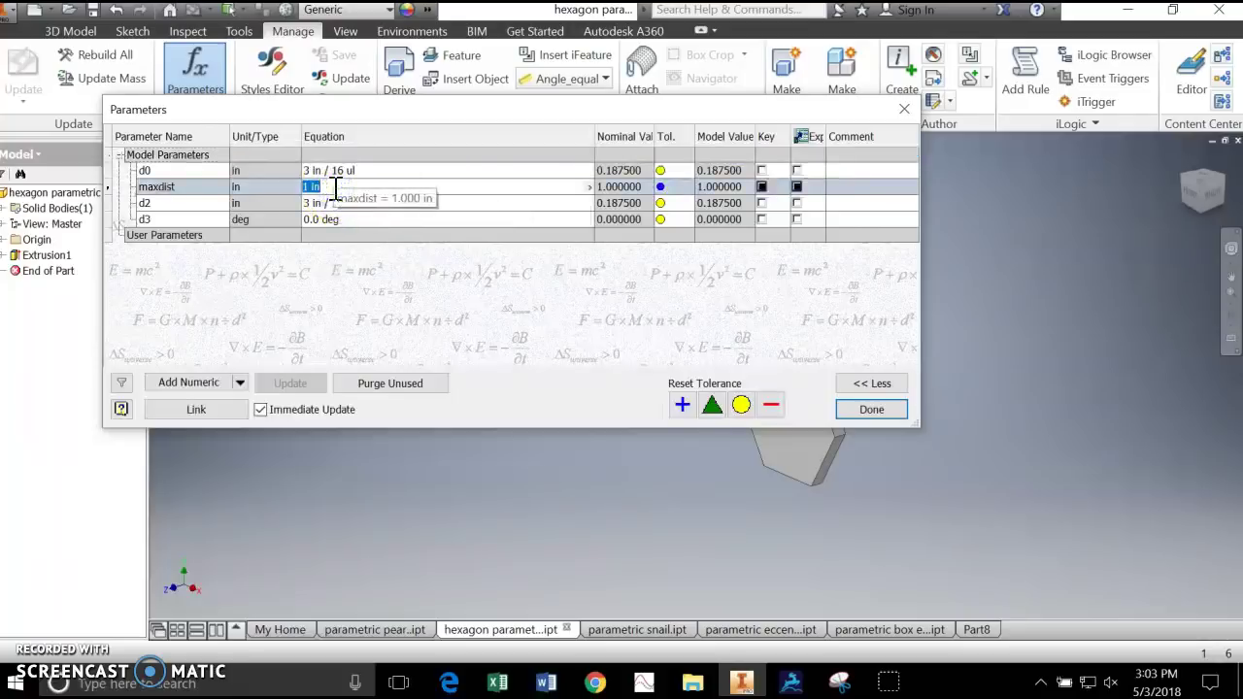
{"action": "type", "text": "2"}
{"action": "left_click", "coordinate": [875, 410]}
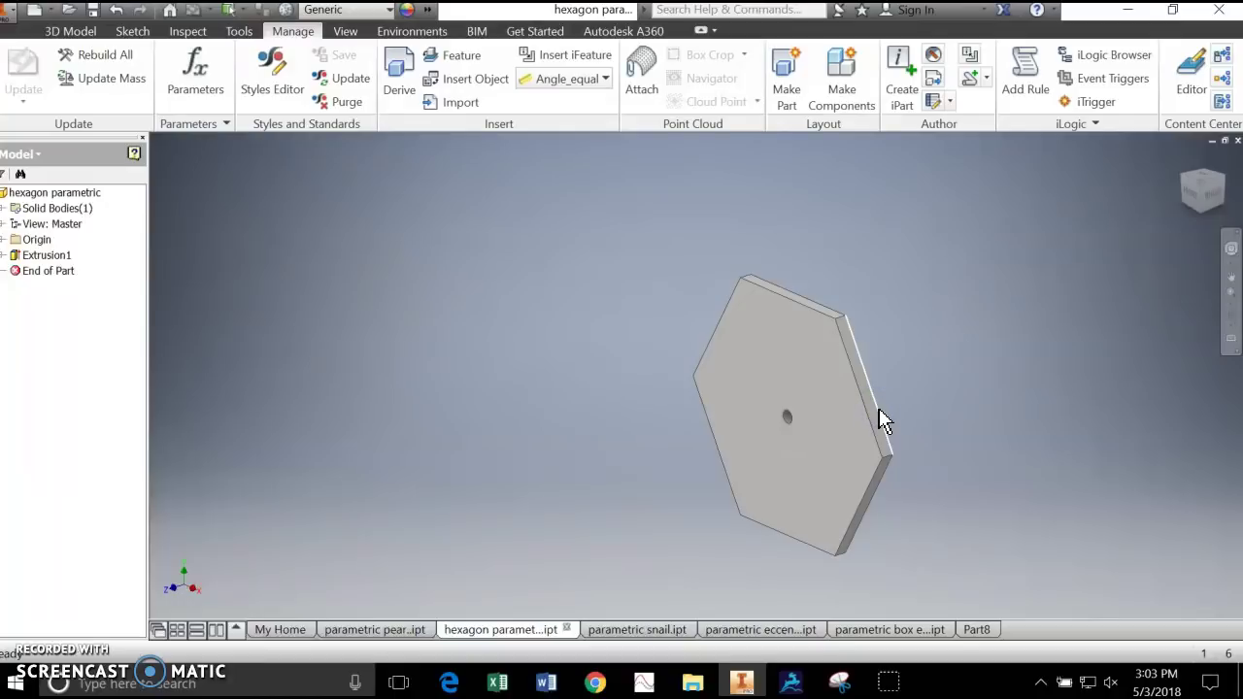
Bring up the parametric eccentric part and review the equations in its parameter table.
{"action": "left_click", "coordinate": [623, 633]}
{"action": "left_click", "coordinate": [768, 634]}
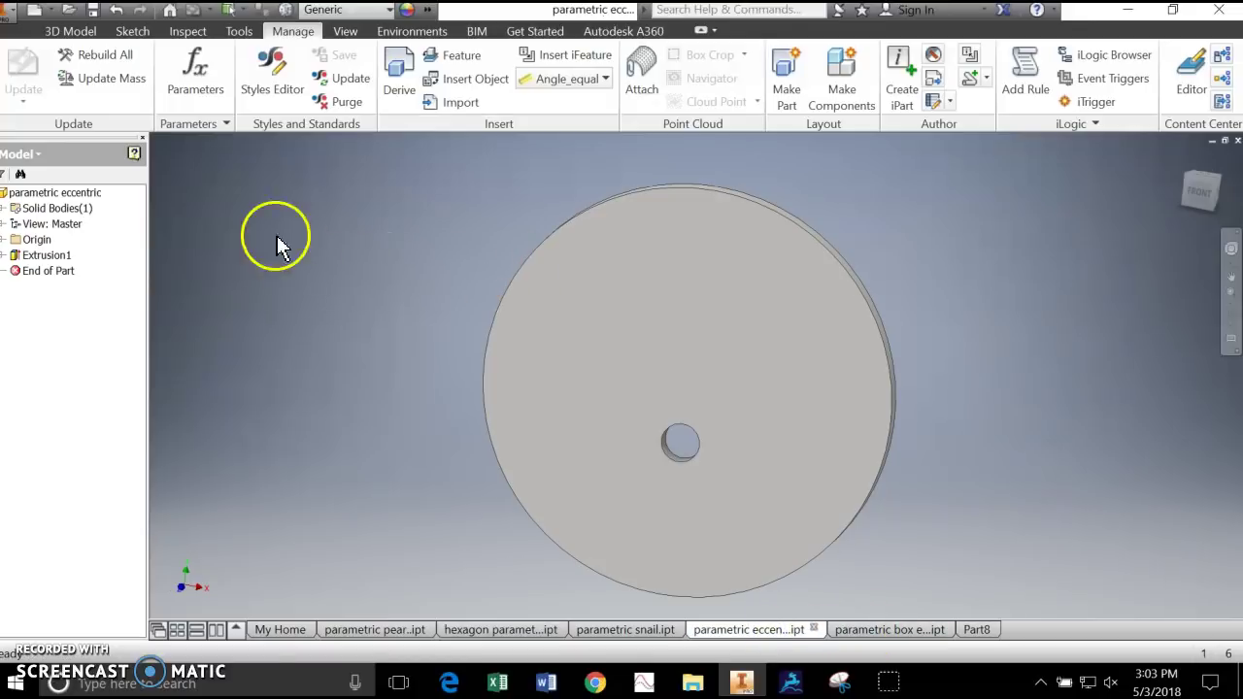
{"action": "left_click", "coordinate": [197, 81]}
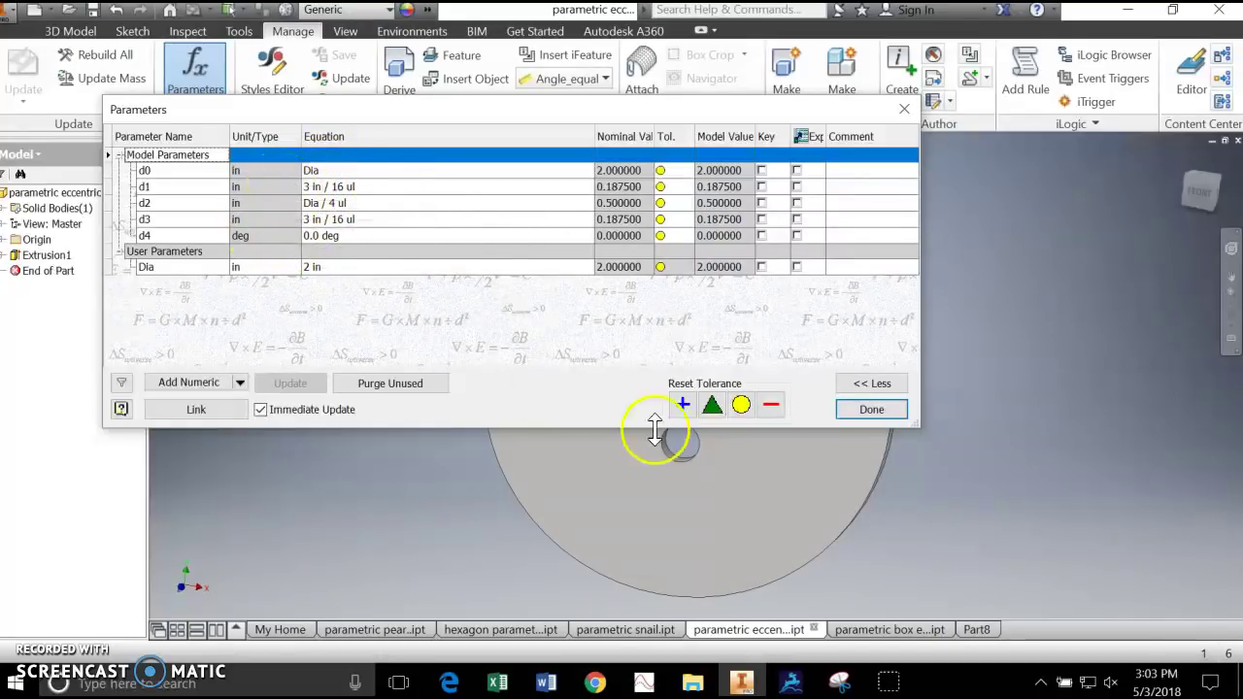
{"action": "left_click", "coordinate": [873, 410]}
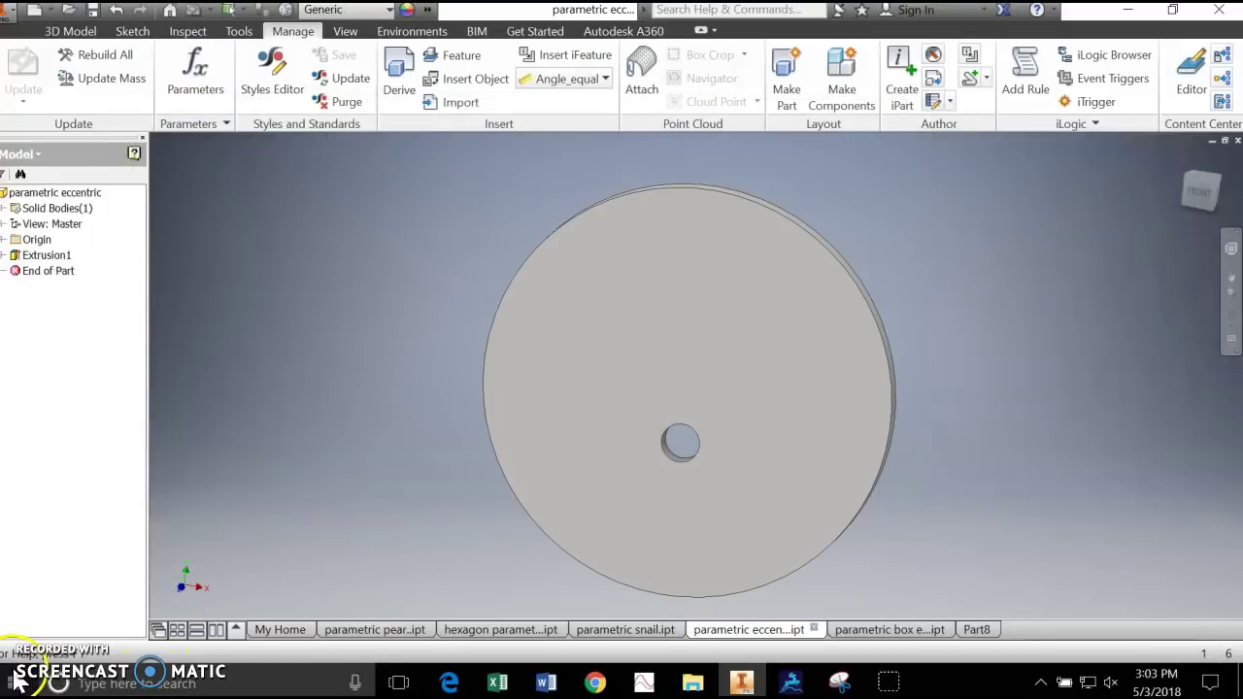
Switch to Snipping Tool to examine the dimensioned cam drawings, and return to Inventor.
{"action": "key", "text": "alt+Tab"}
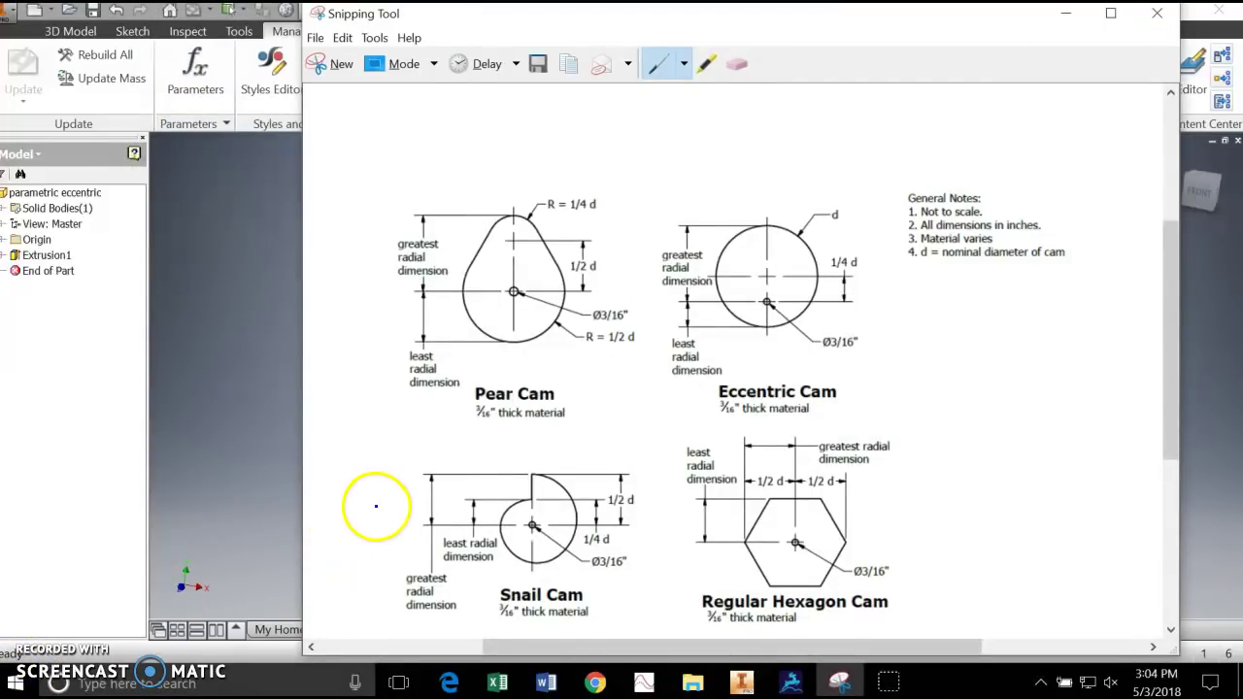
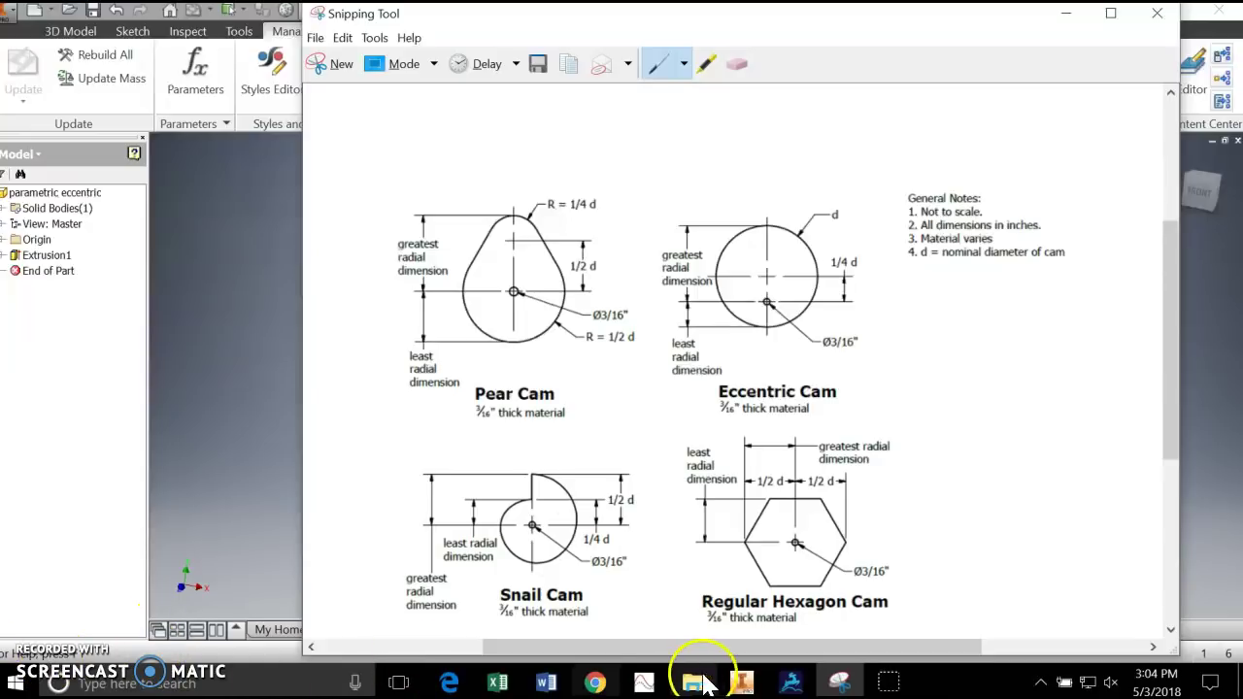
{"action": "left_click", "coordinate": [743, 683]}
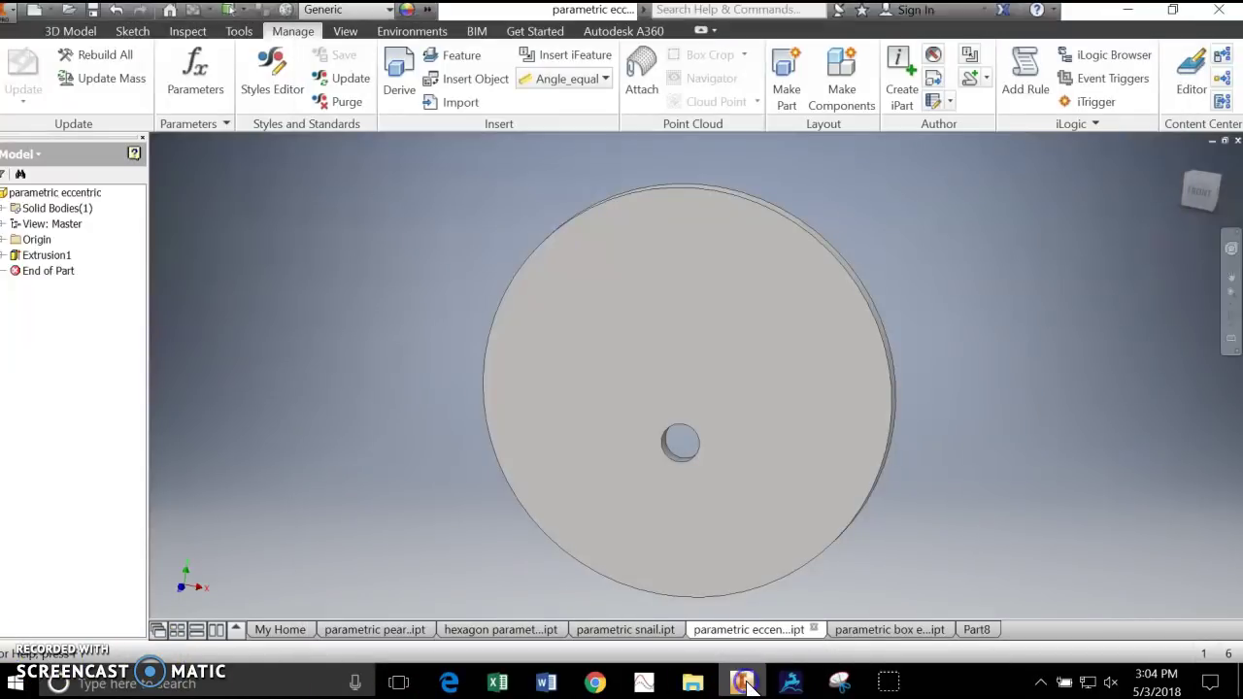
Create a new part and start a 2D sketch on its XY plane.
{"action": "left_click", "coordinate": [977, 631]}
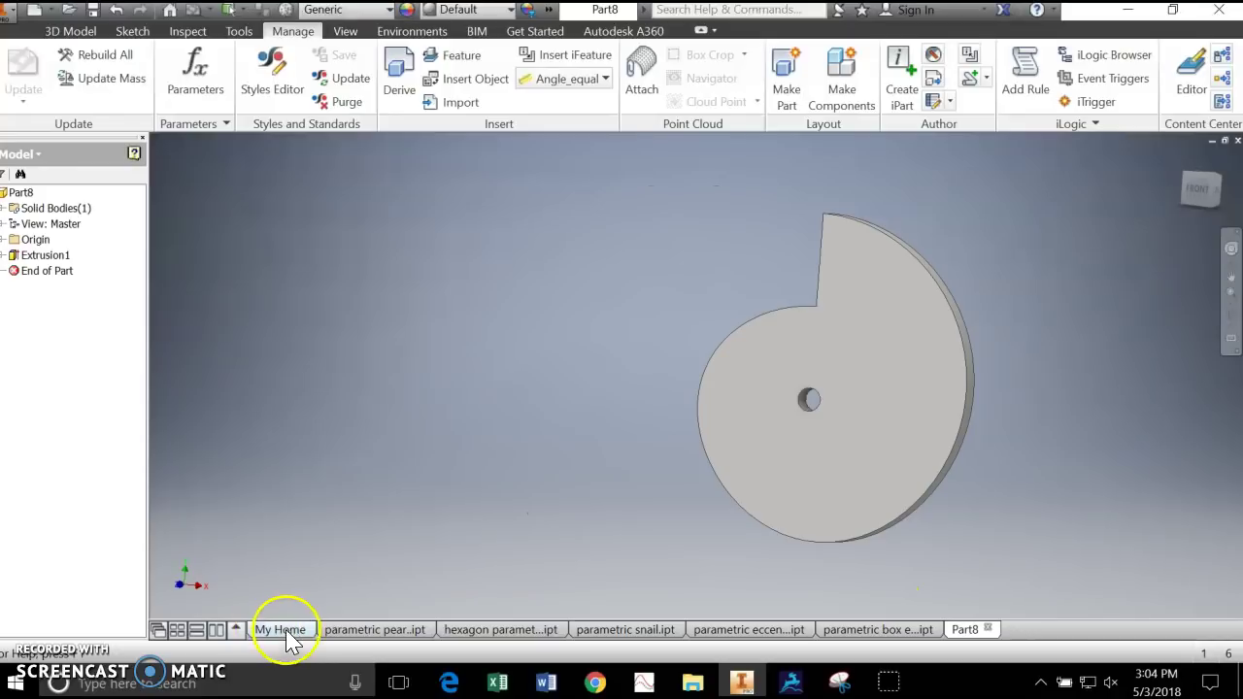
{"action": "left_click", "coordinate": [287, 633]}
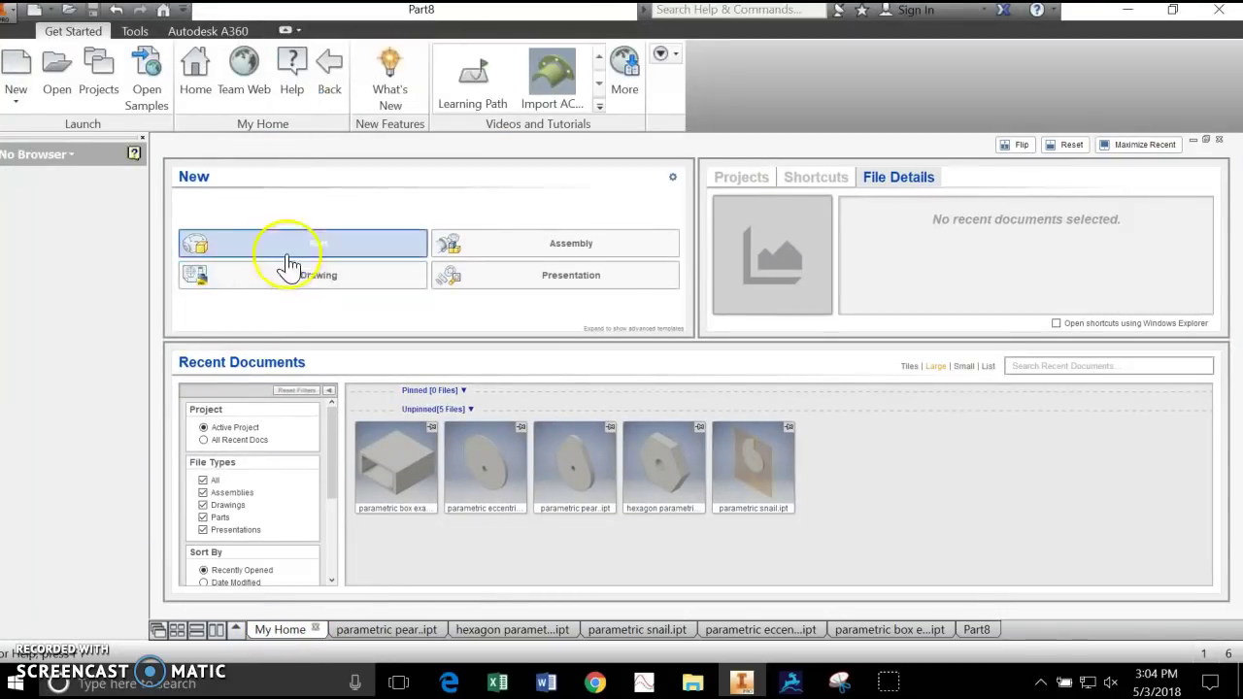
{"action": "left_click", "coordinate": [289, 251]}
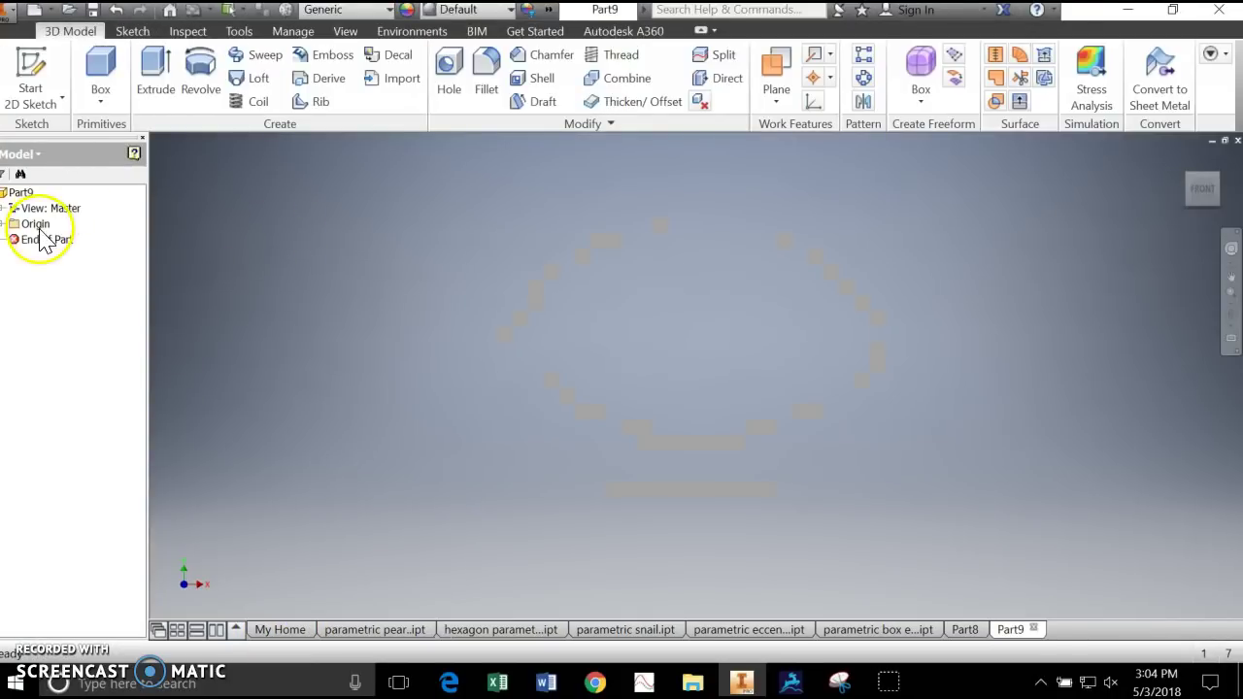
{"action": "left_click", "coordinate": [27, 68]}
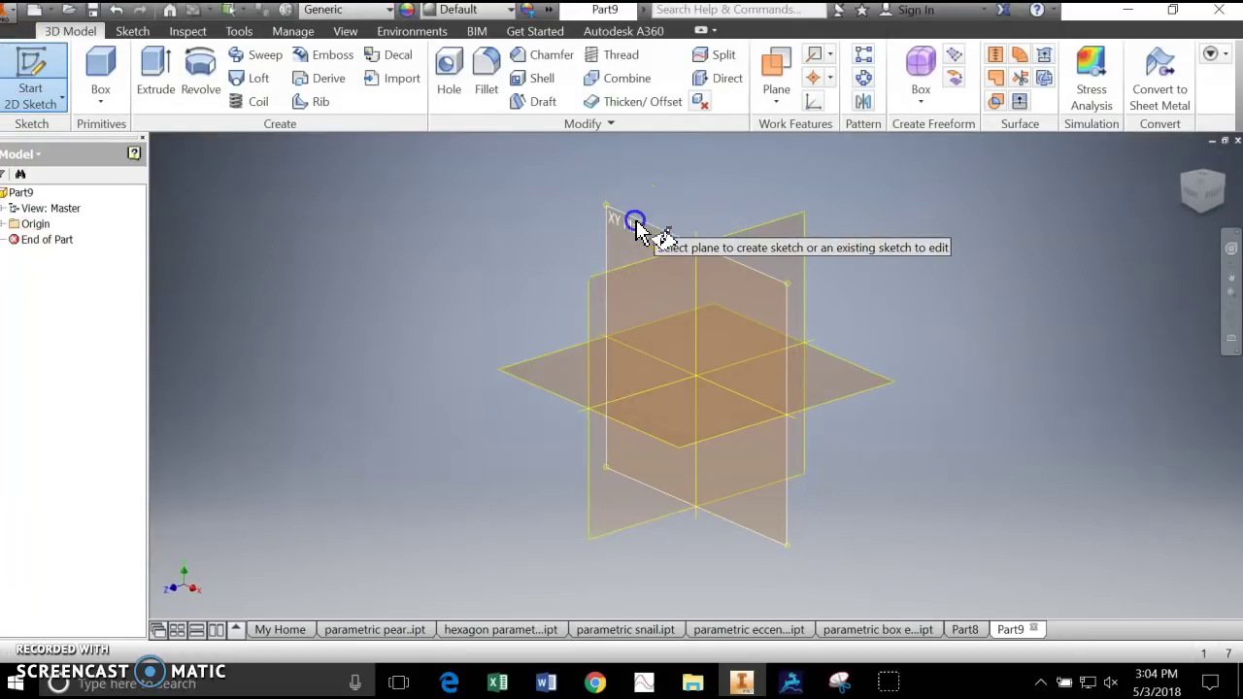
{"action": "left_click", "coordinate": [636, 221]}
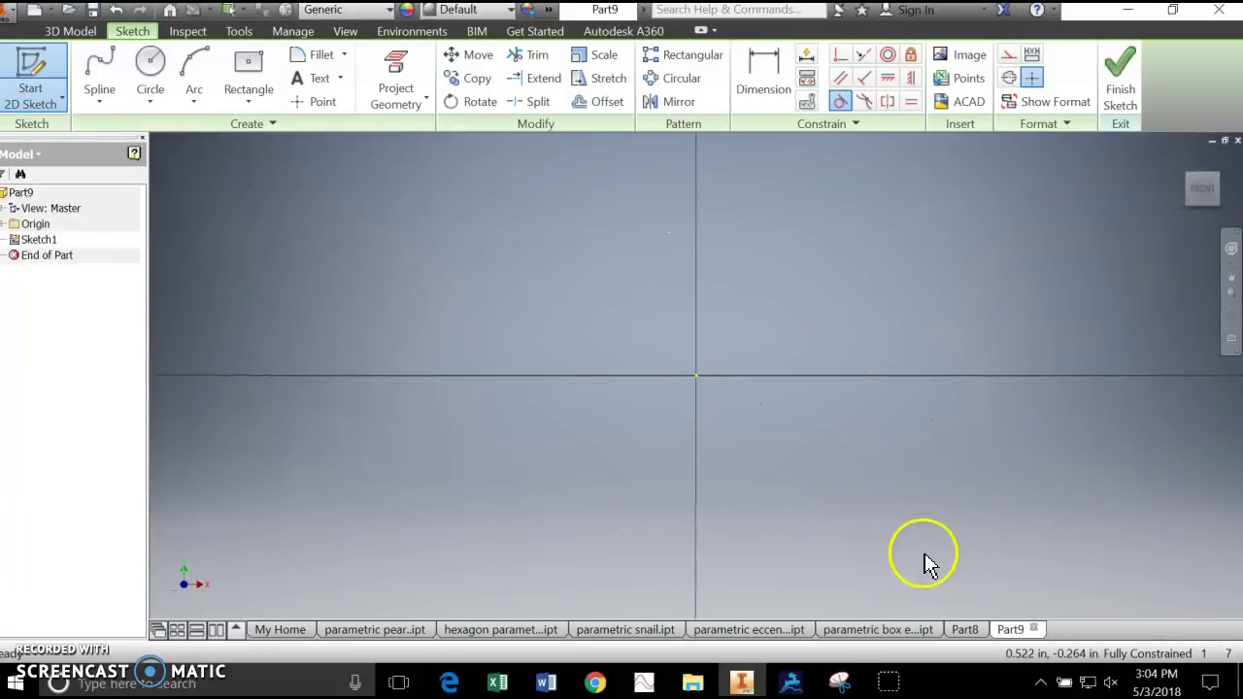
Check the cam drawings in Snipping Tool, return to Inventor and draw a 3/16 in diameter circle centred on the sketch origin.
{"action": "left_click", "coordinate": [840, 680]}
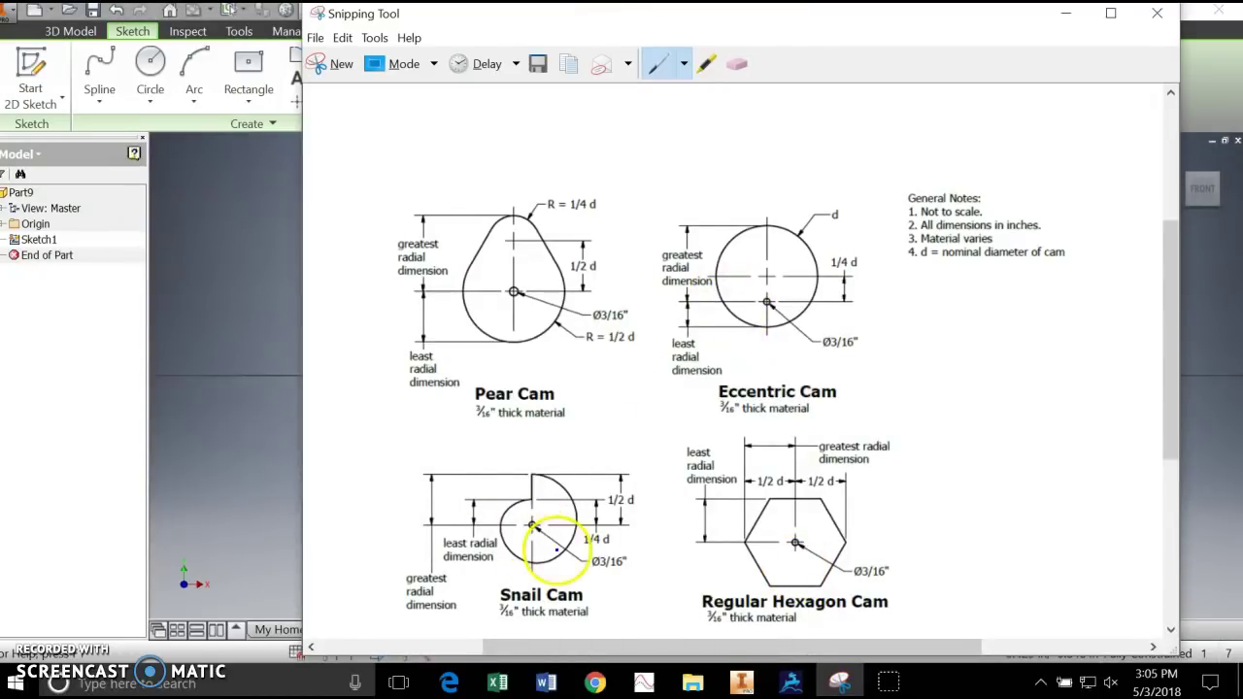
{"action": "left_click", "coordinate": [746, 686]}
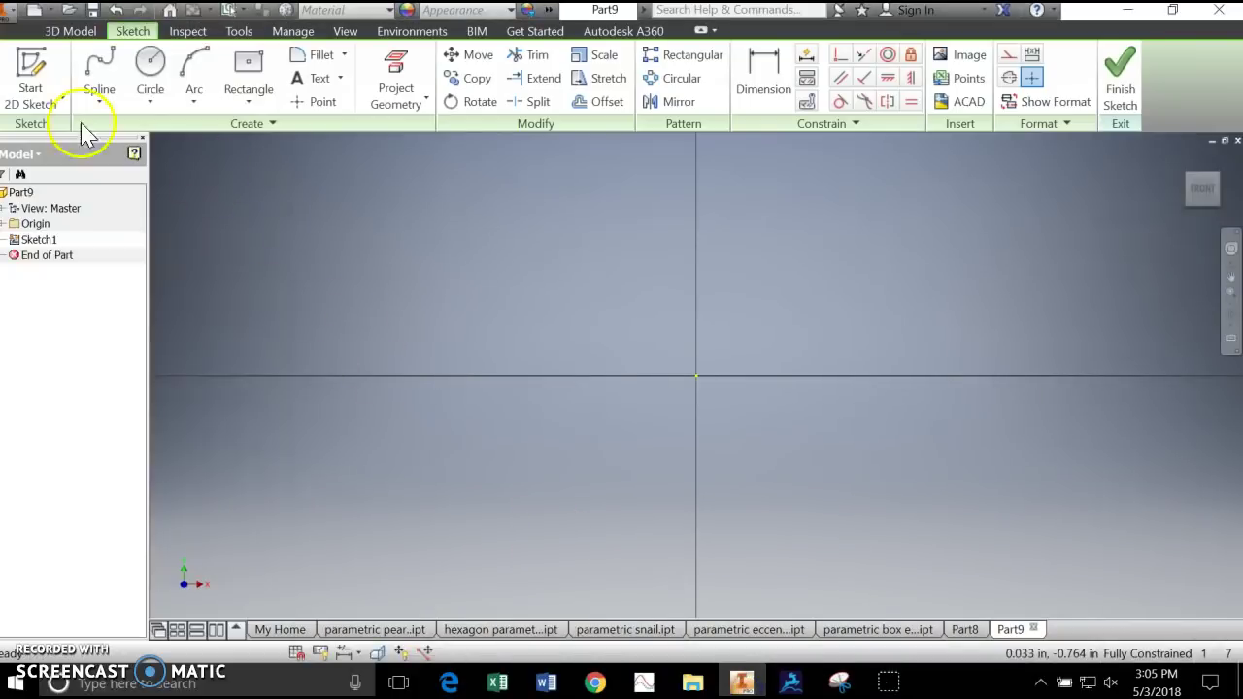
{"action": "left_click", "coordinate": [151, 78]}
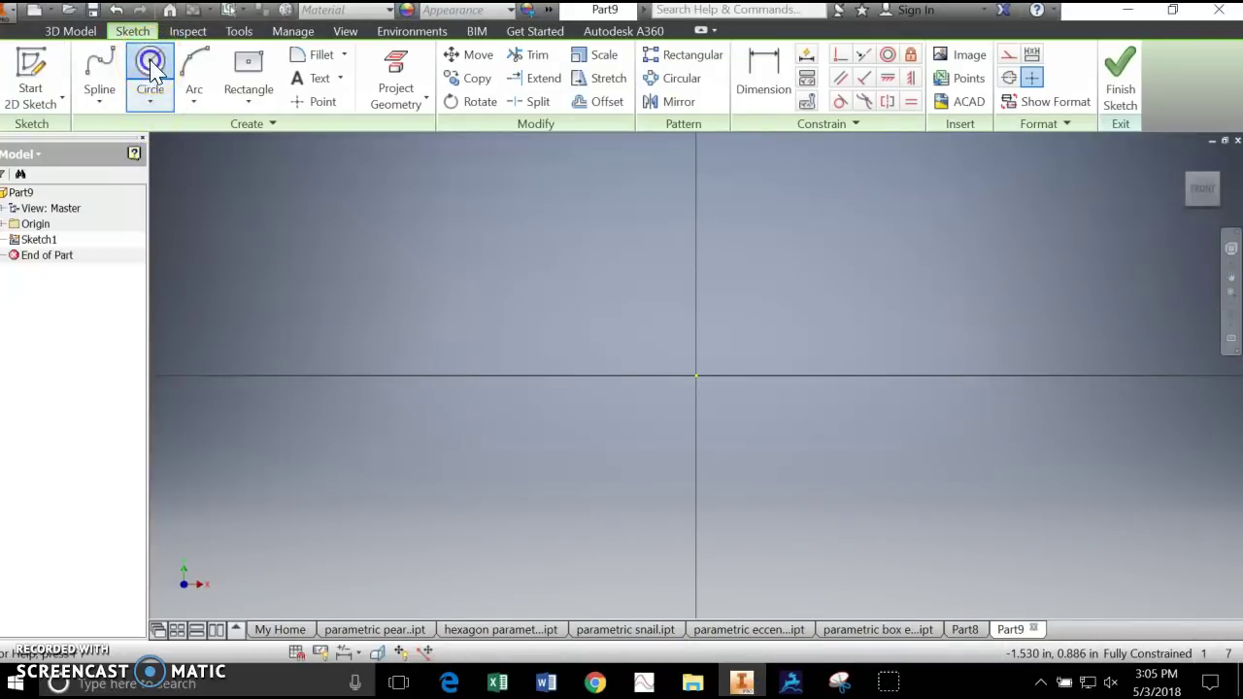
{"action": "left_click", "coordinate": [695, 375]}
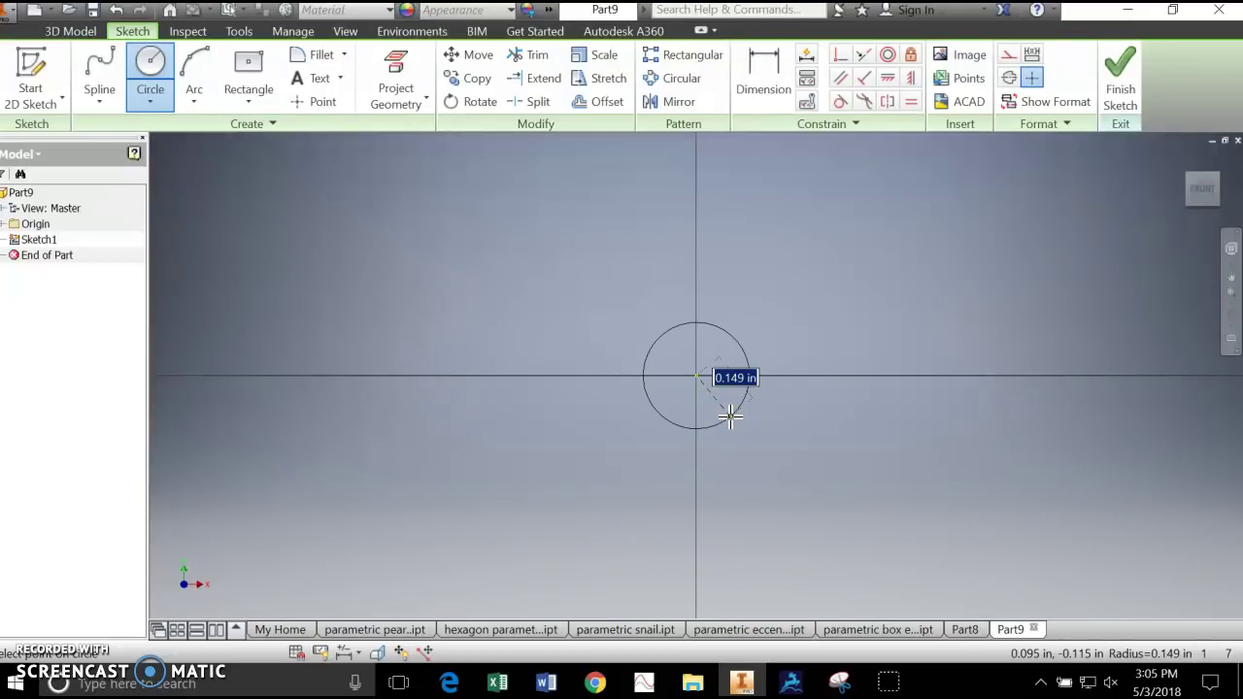
{"action": "right_click", "coordinate": [731, 417]}
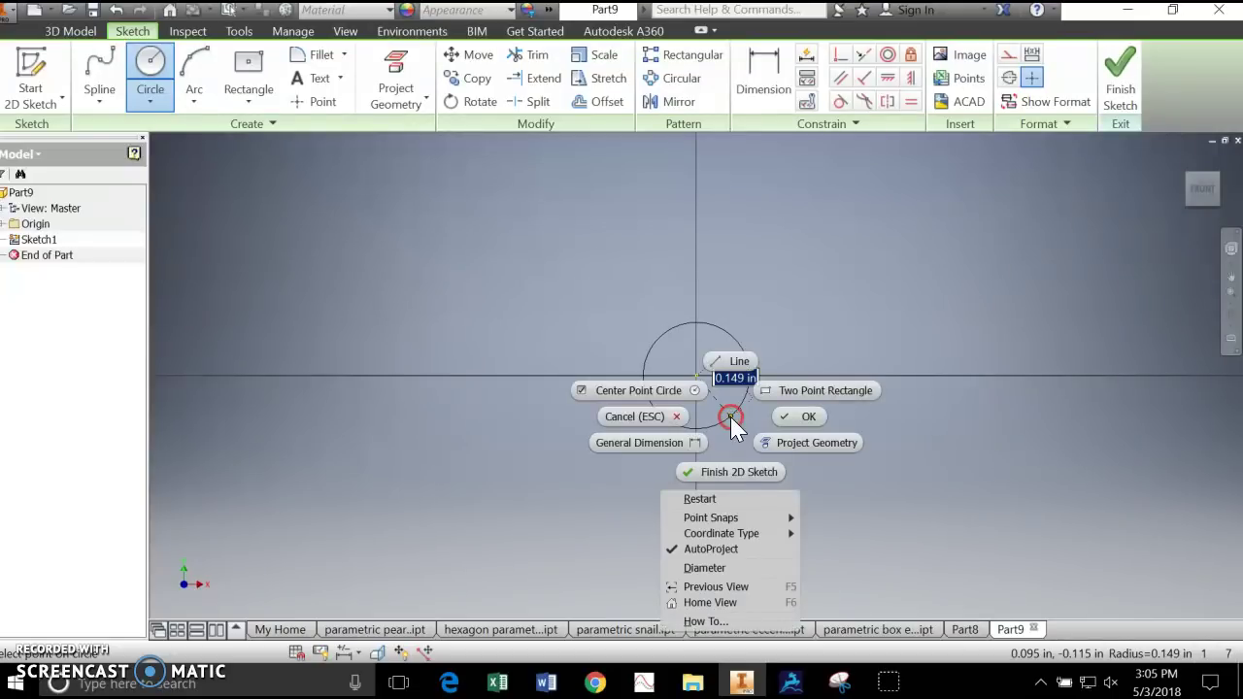
{"action": "left_click", "coordinate": [725, 568]}
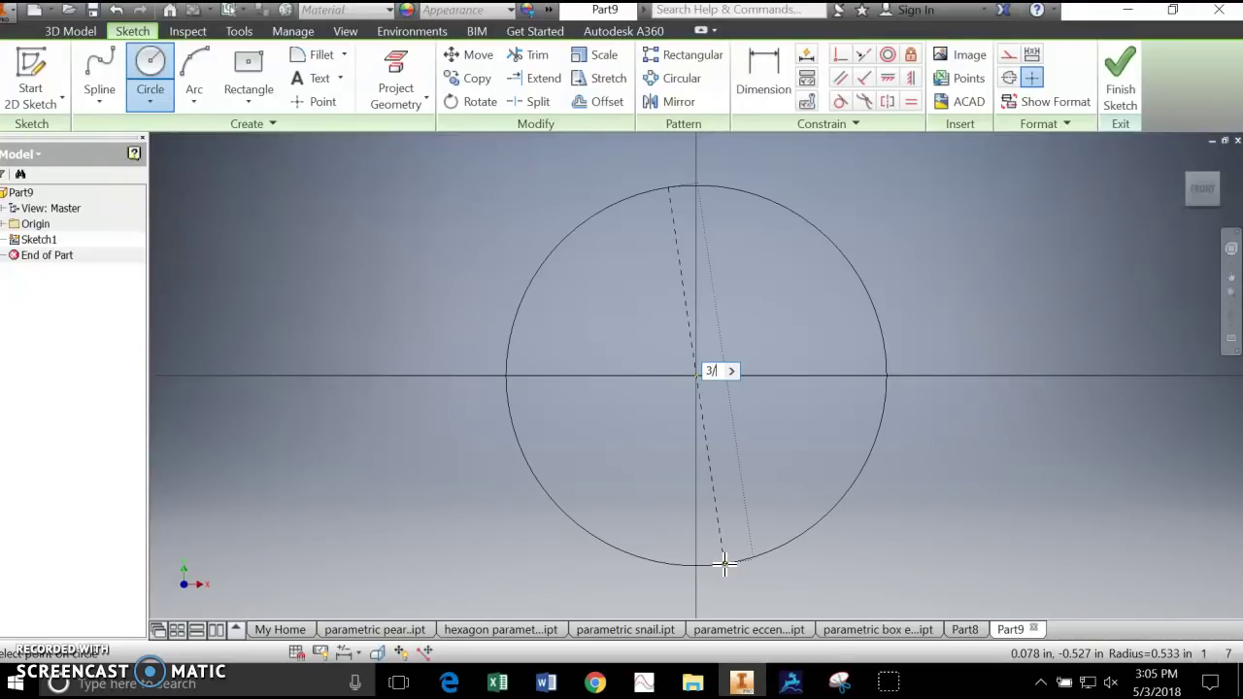
{"action": "key", "text": "Return"}
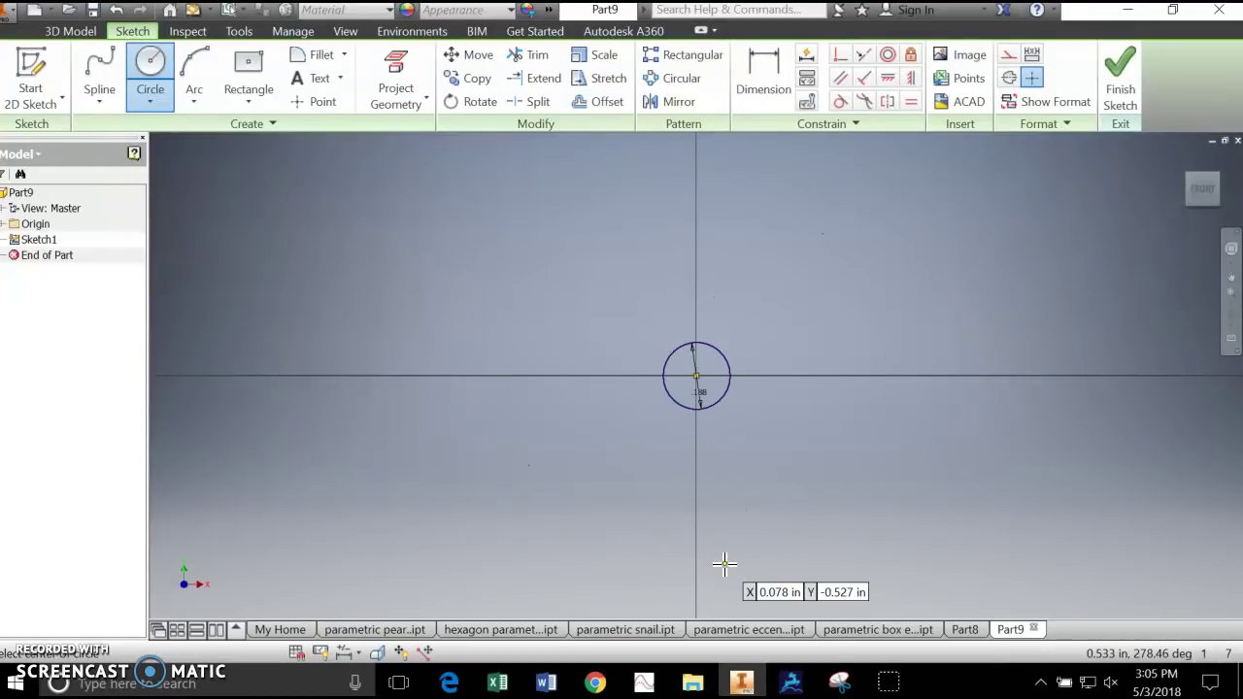
{"action": "key", "text": "Escape"}
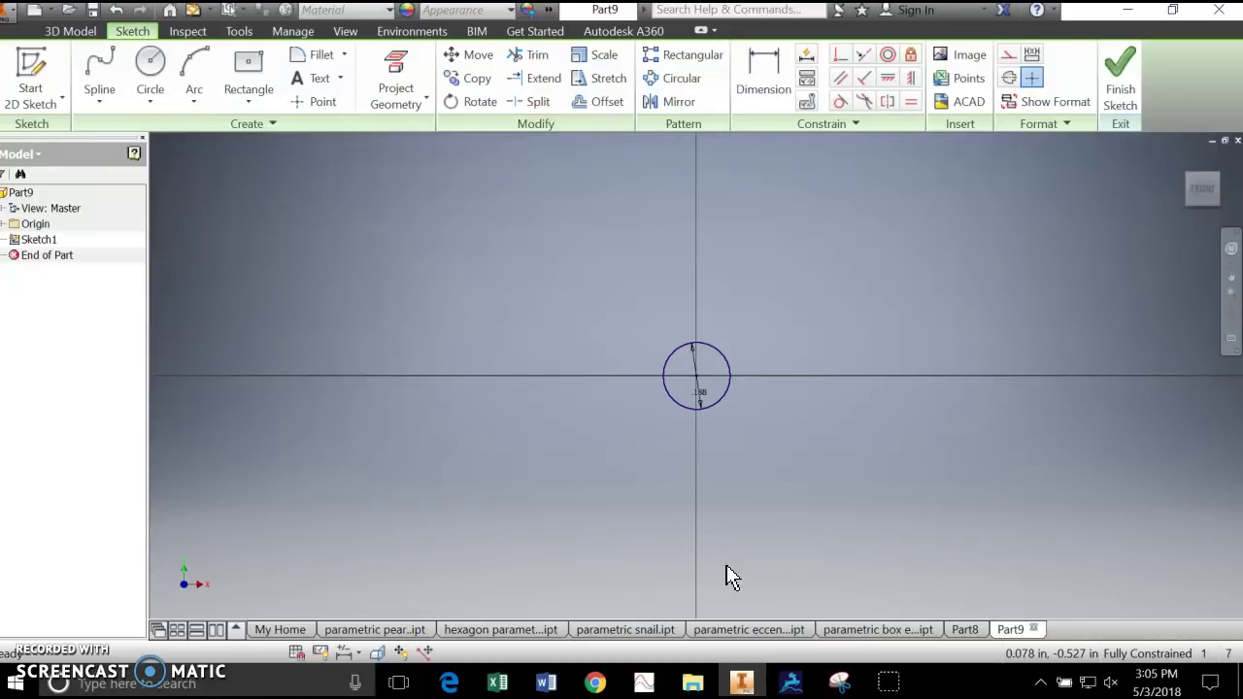
Add a numeric user parameter named Dia in inches and set its equation to 2 in.
{"action": "left_click", "coordinate": [294, 31]}
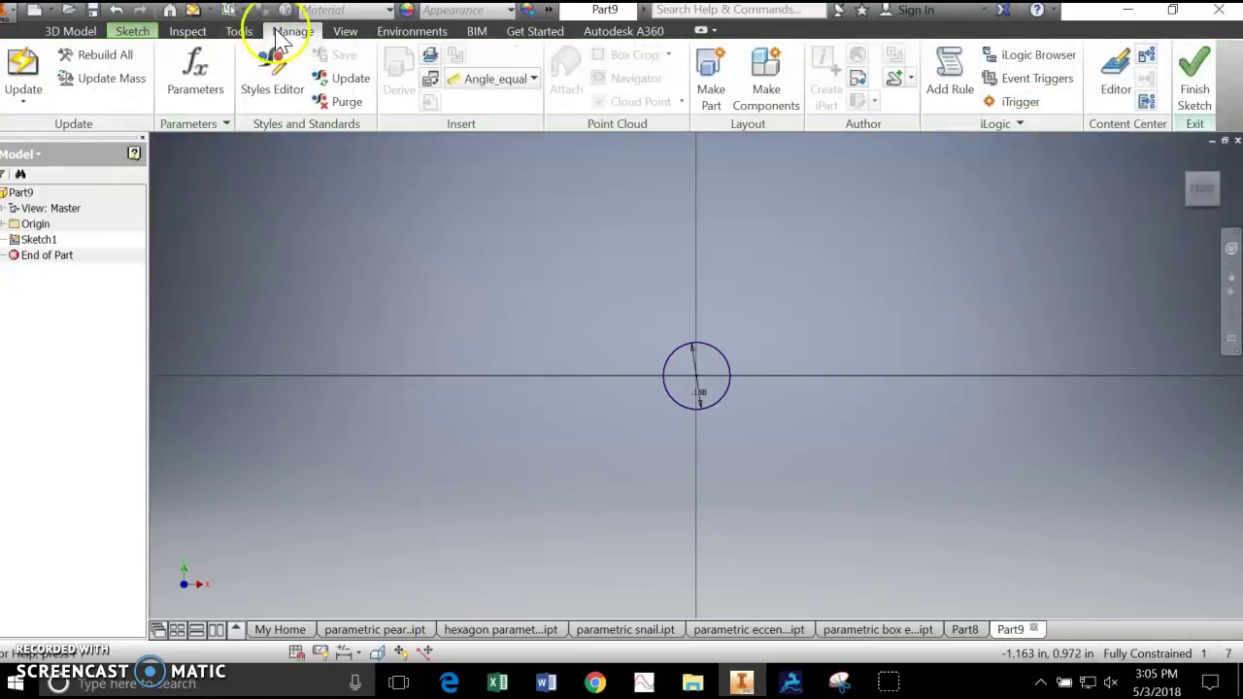
{"action": "left_click", "coordinate": [196, 68]}
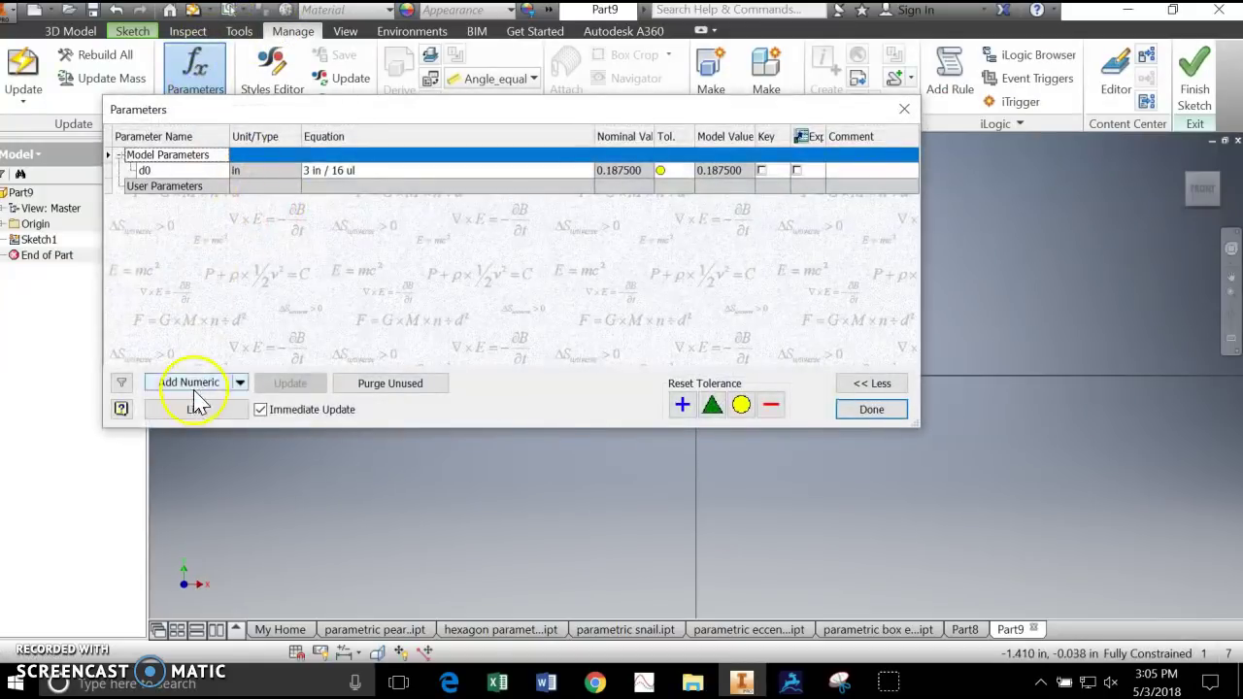
{"action": "left_click", "coordinate": [190, 384]}
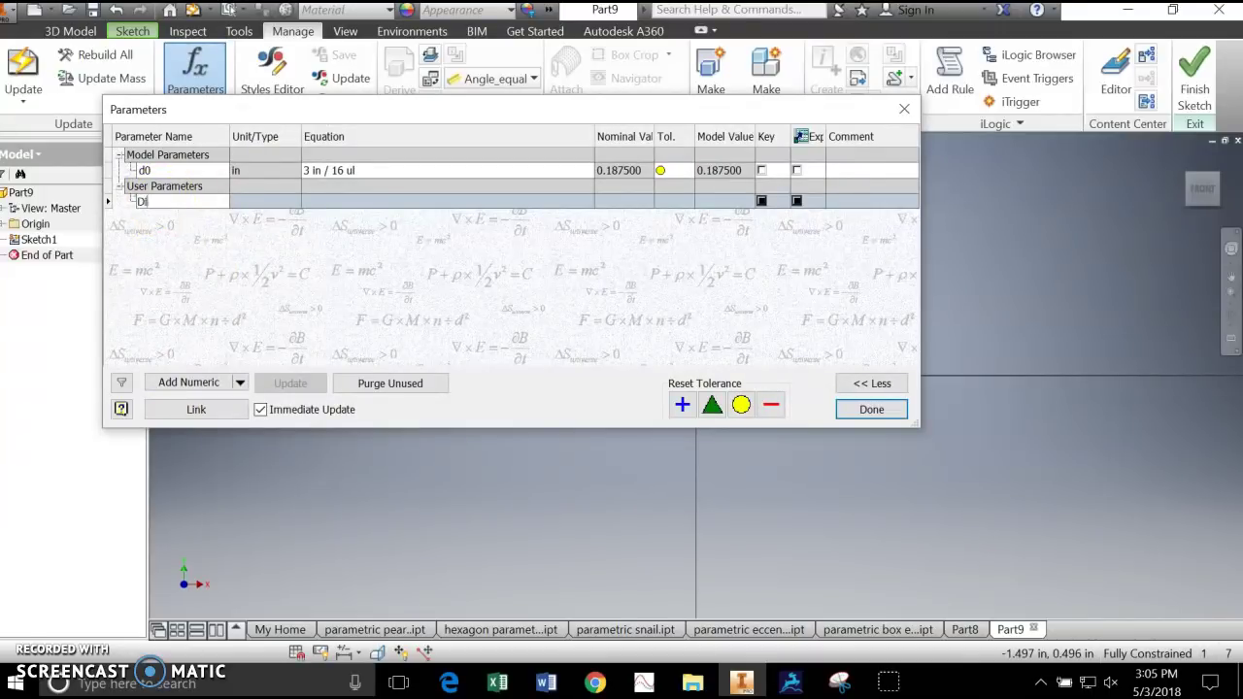
{"action": "type", "text": "Dia"}
{"action": "left_click", "coordinate": [251, 201]}
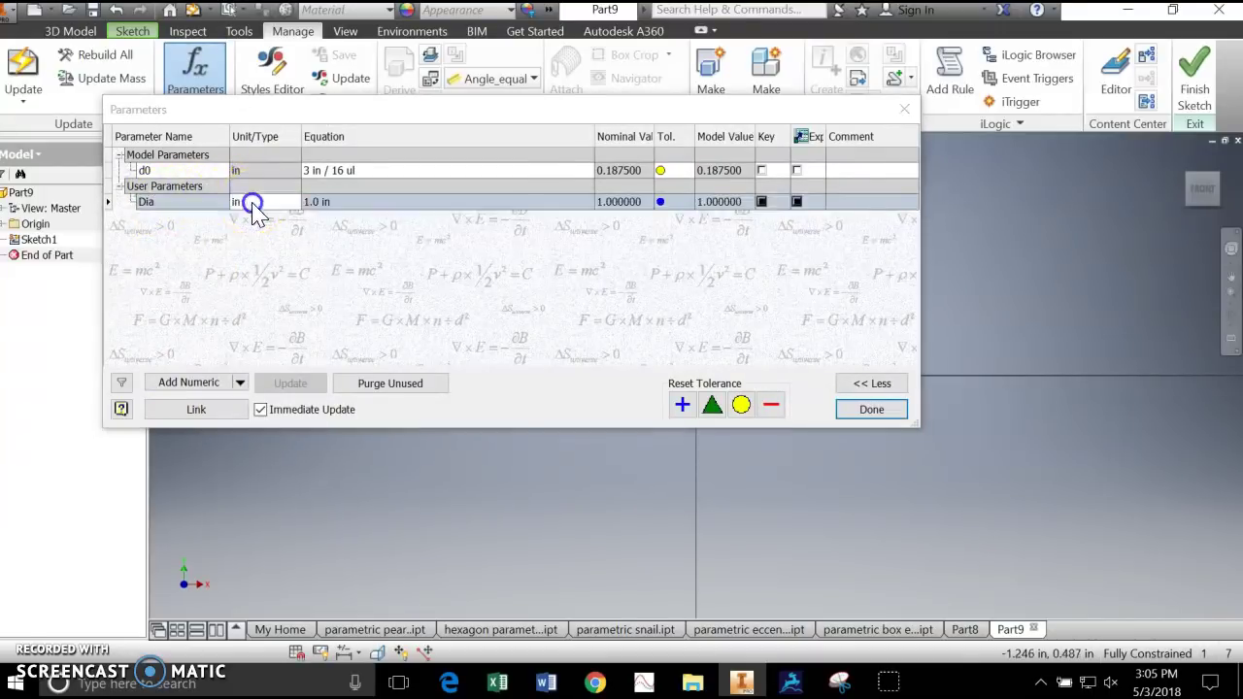
{"action": "left_click", "coordinate": [469, 543]}
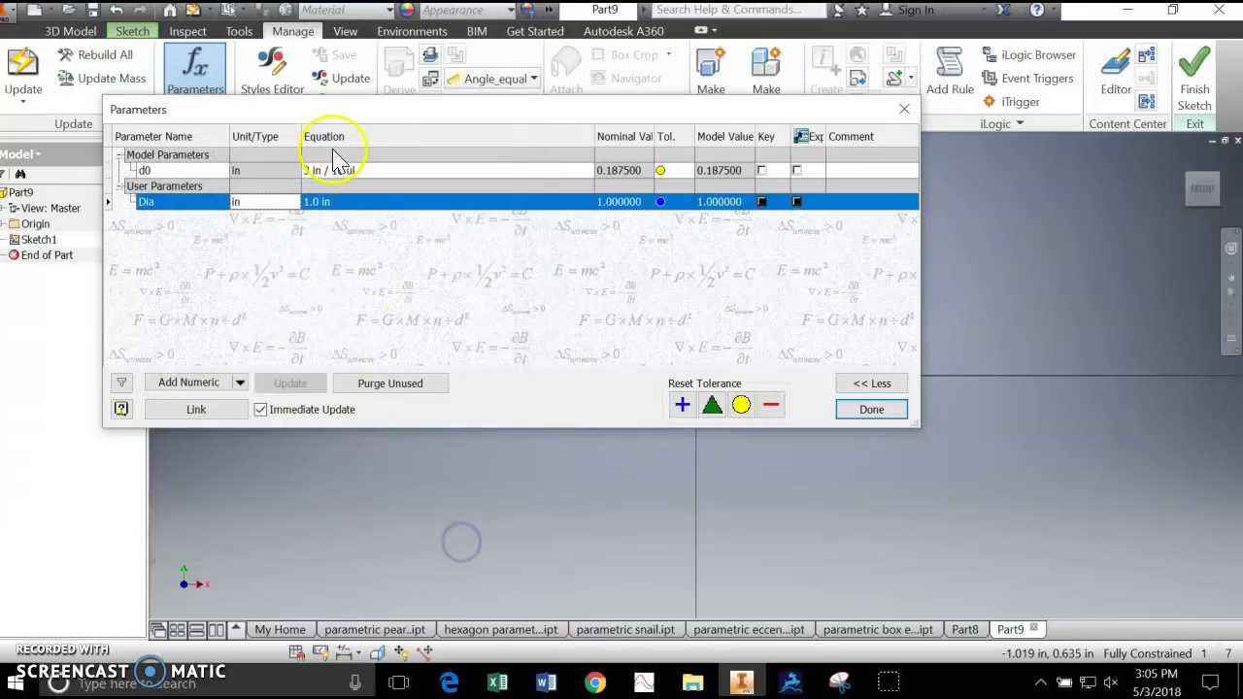
{"action": "left_click", "coordinate": [338, 201]}
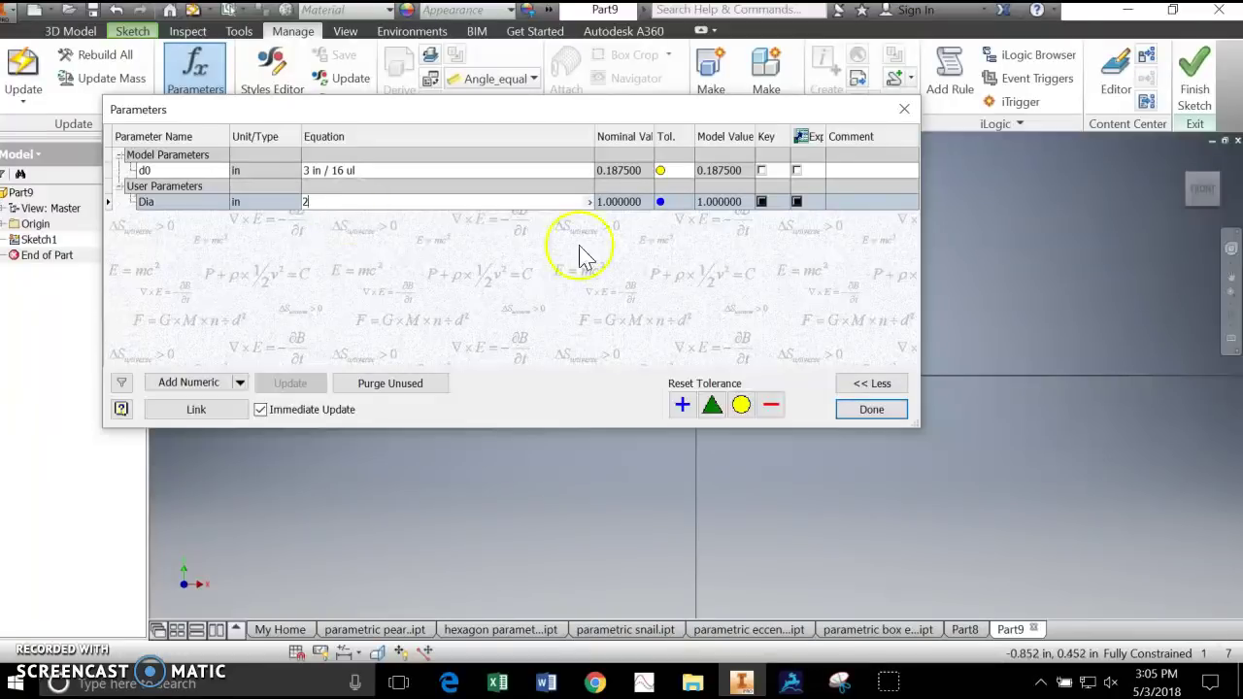
{"action": "left_click", "coordinate": [871, 412]}
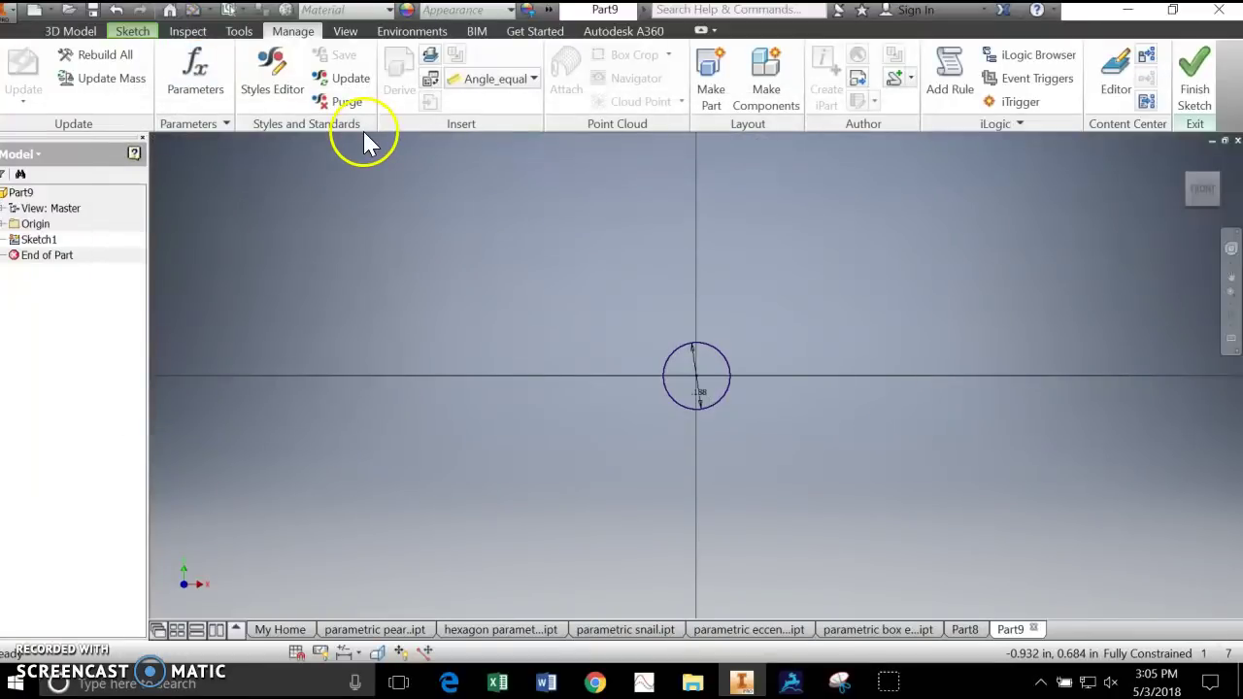
Add a user parameter LR in inches, consulting the cam drawings in Snipping Tool, and set its equation to Dia/2.
{"action": "left_click", "coordinate": [214, 63]}
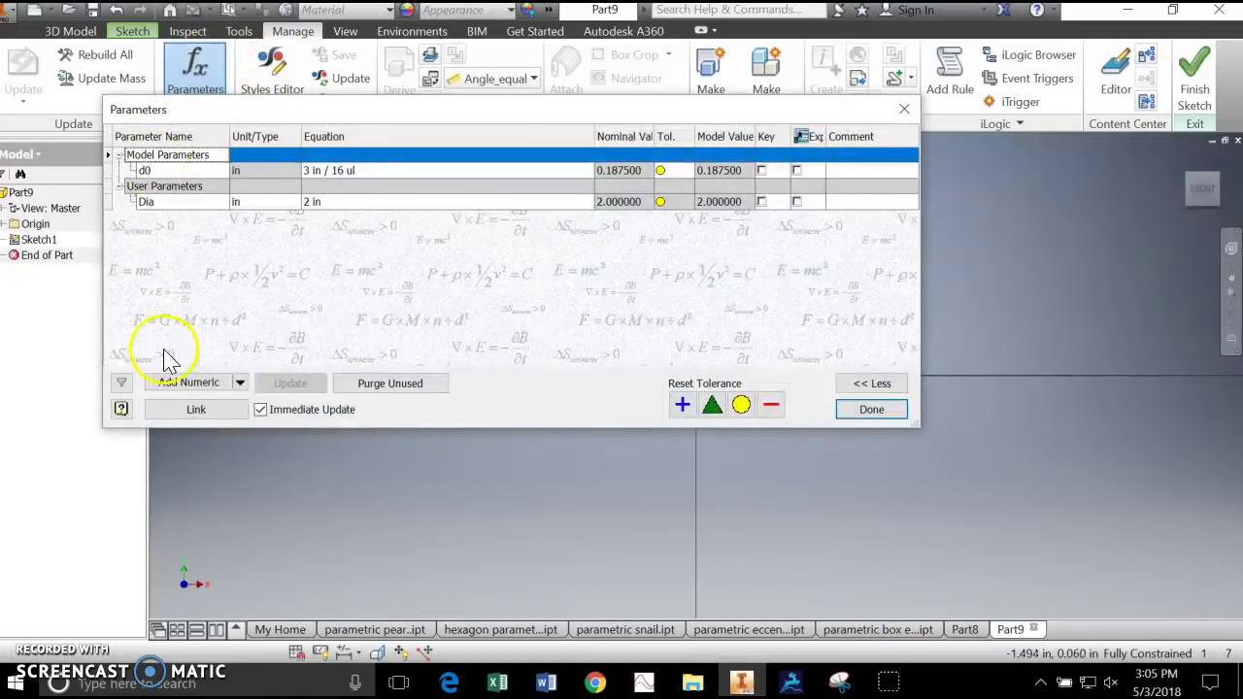
{"action": "left_click", "coordinate": [189, 383]}
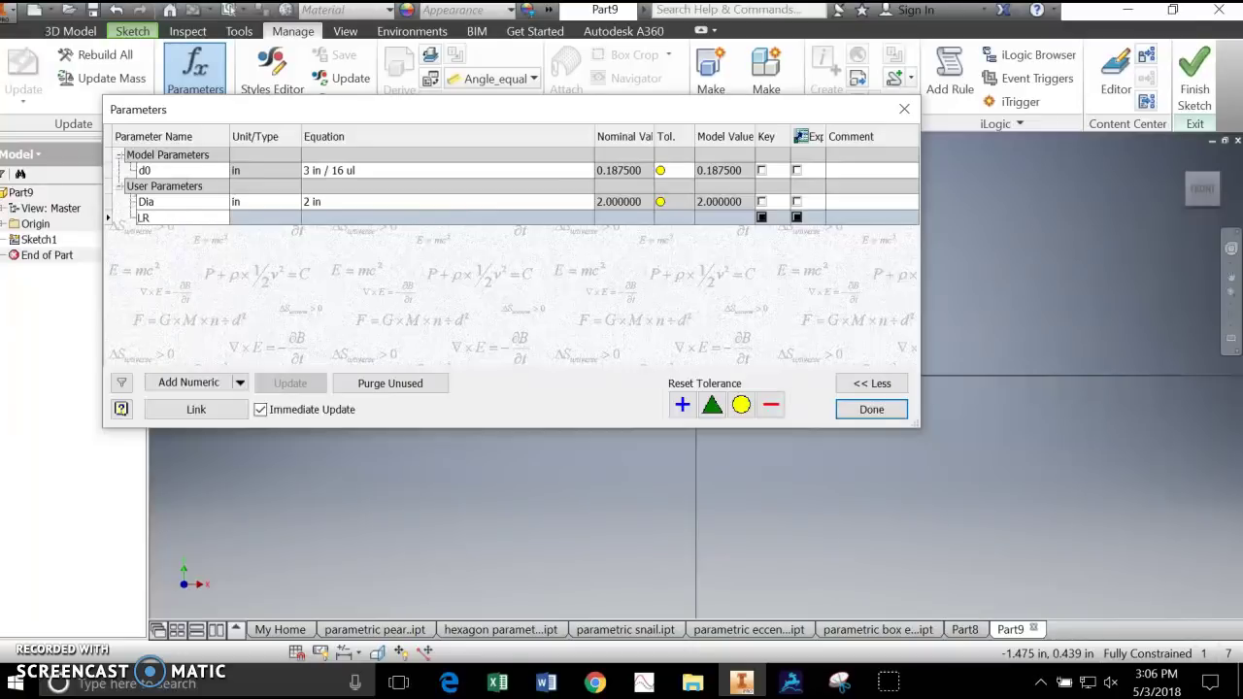
{"action": "type", "text": "LR"}
{"action": "left_click", "coordinate": [257, 218]}
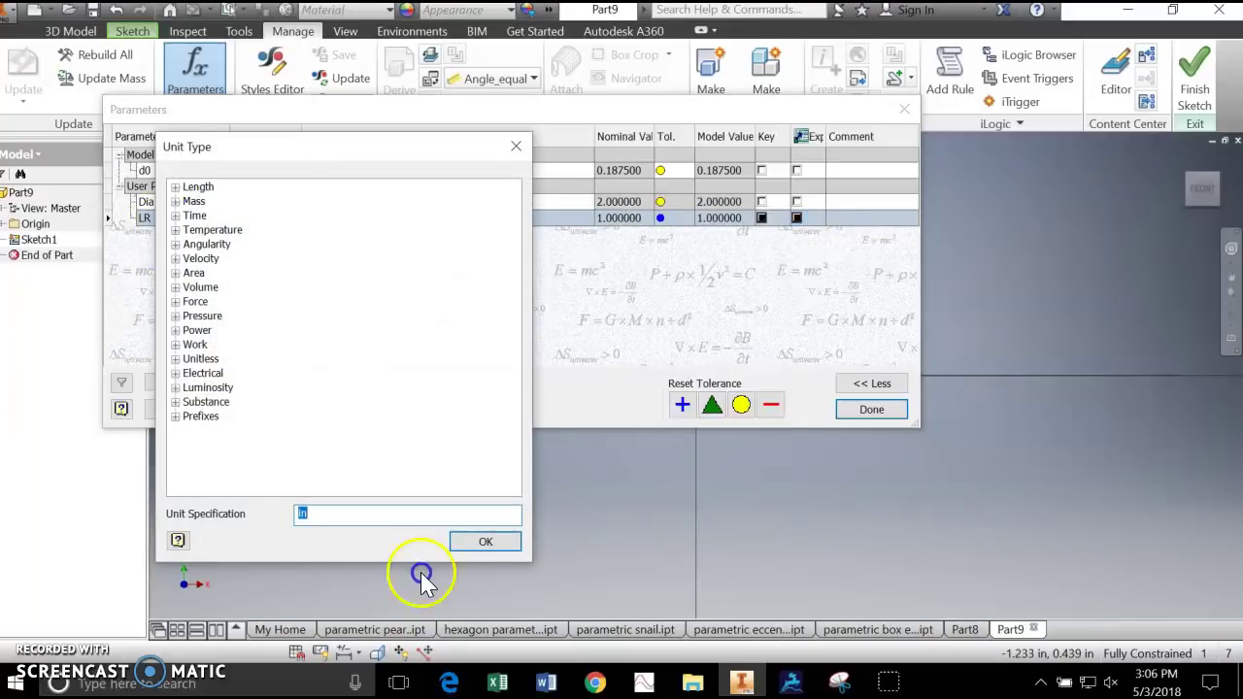
{"action": "left_click", "coordinate": [486, 542]}
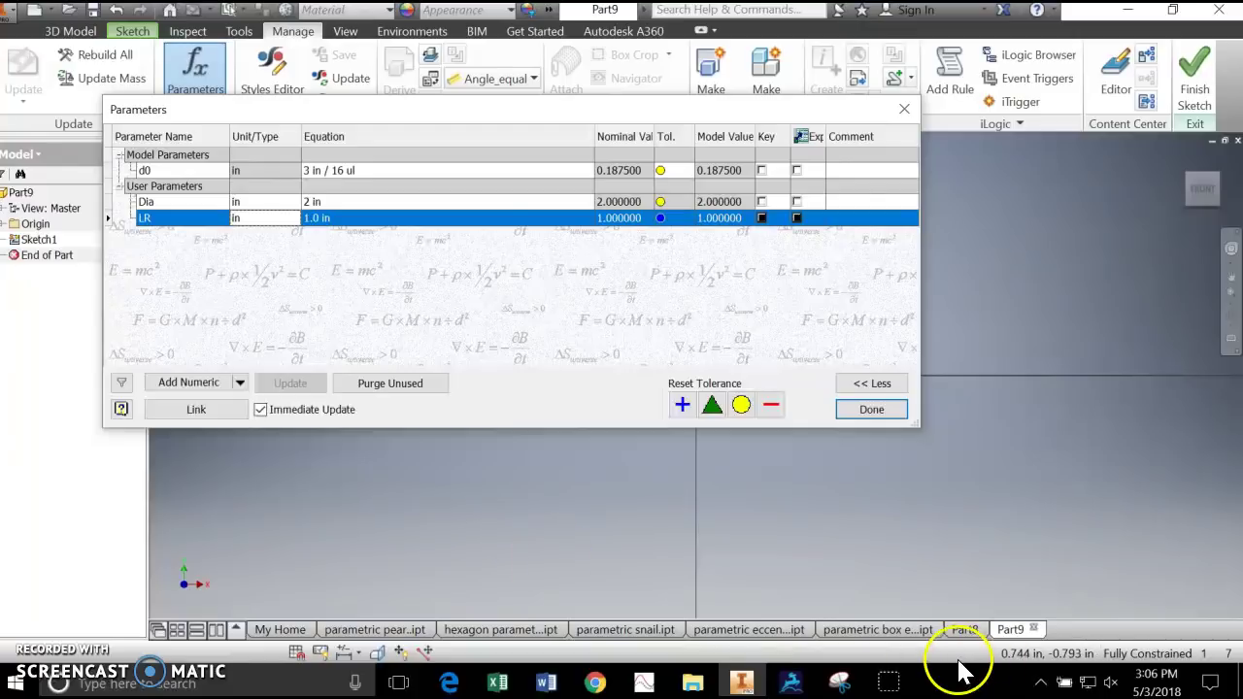
{"action": "left_click", "coordinate": [843, 684]}
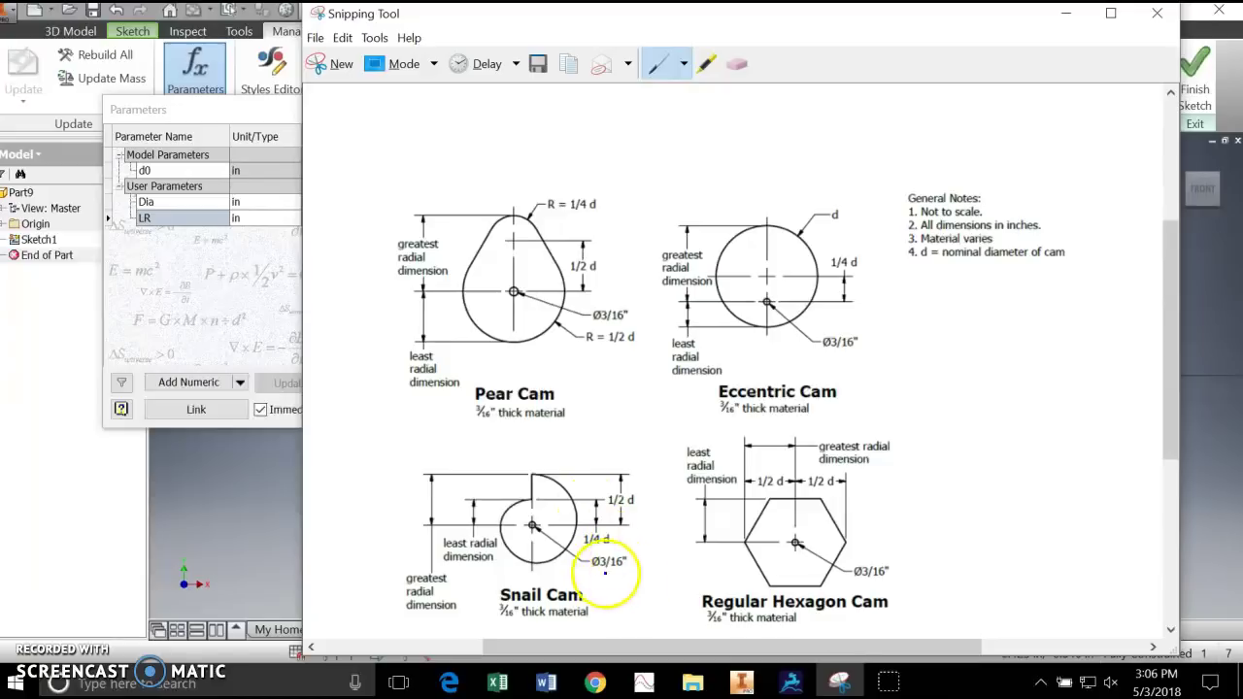
{"action": "left_click", "coordinate": [741, 680]}
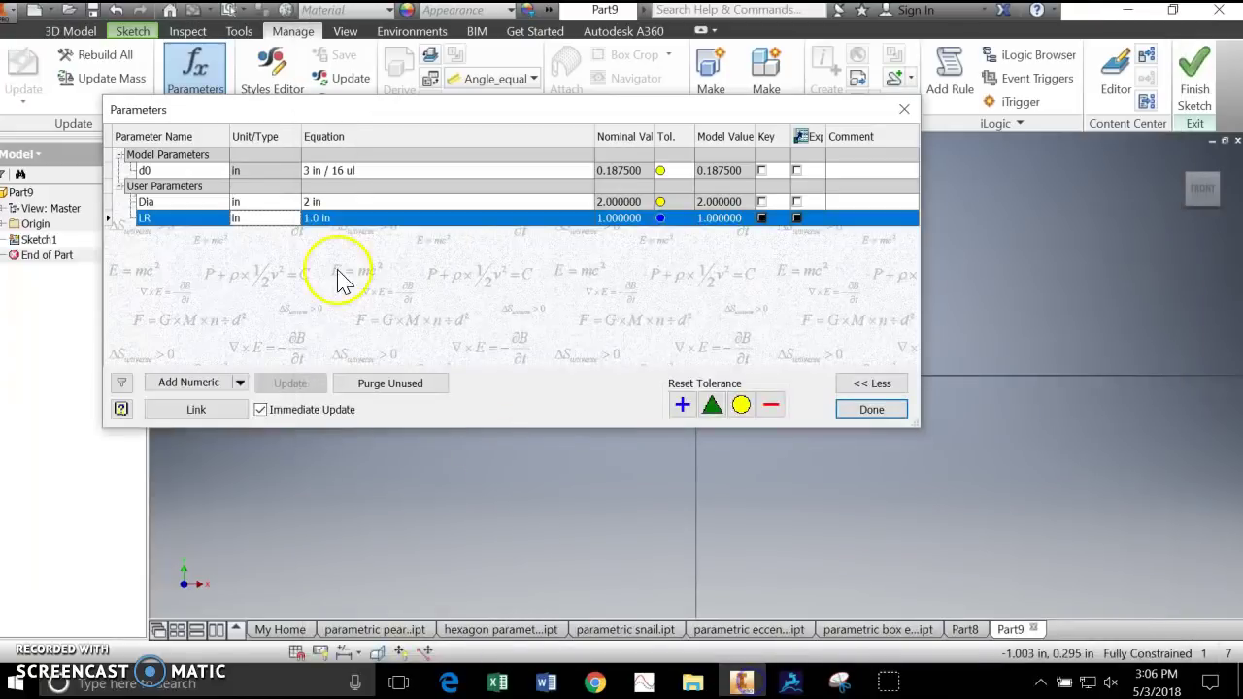
{"action": "left_click", "coordinate": [347, 217]}
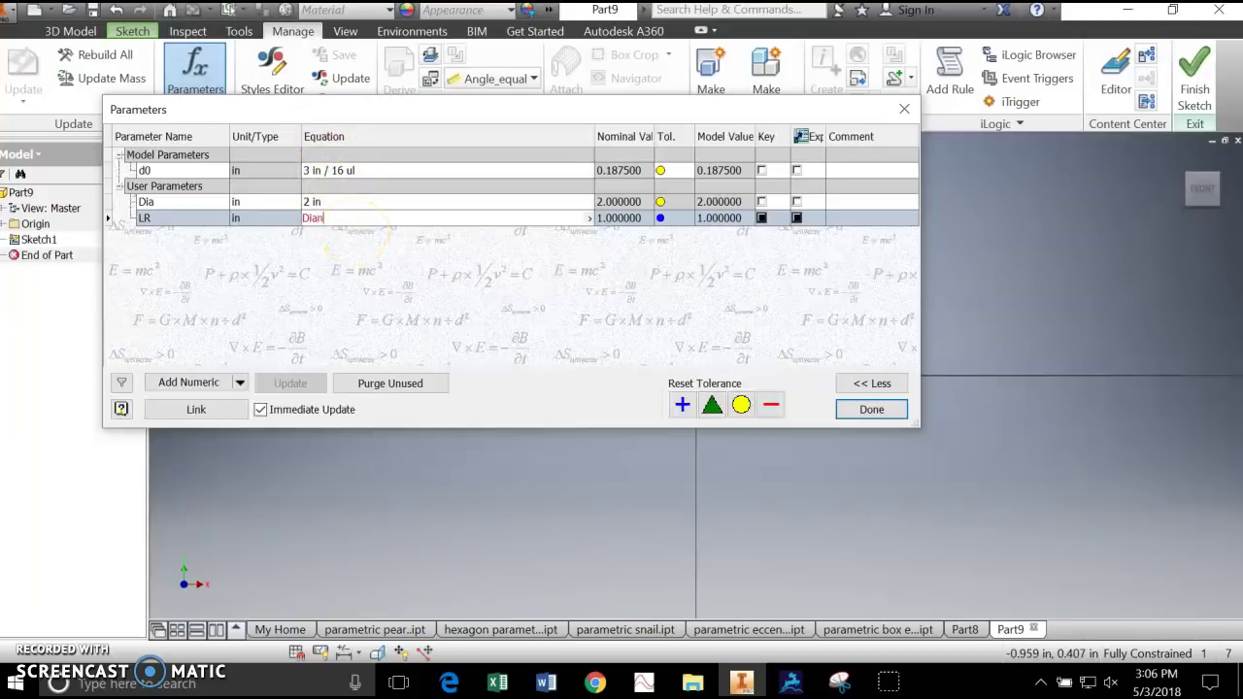
{"action": "type", "text": "Dia/2"}
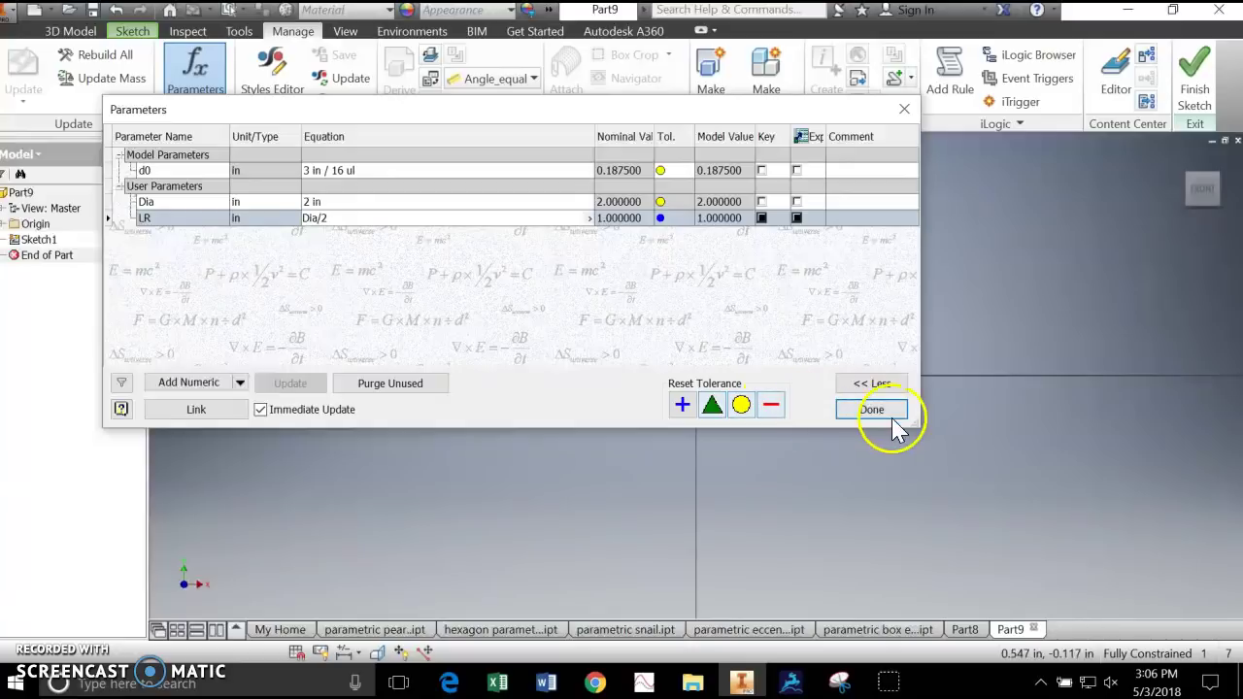
{"action": "left_click", "coordinate": [872, 409]}
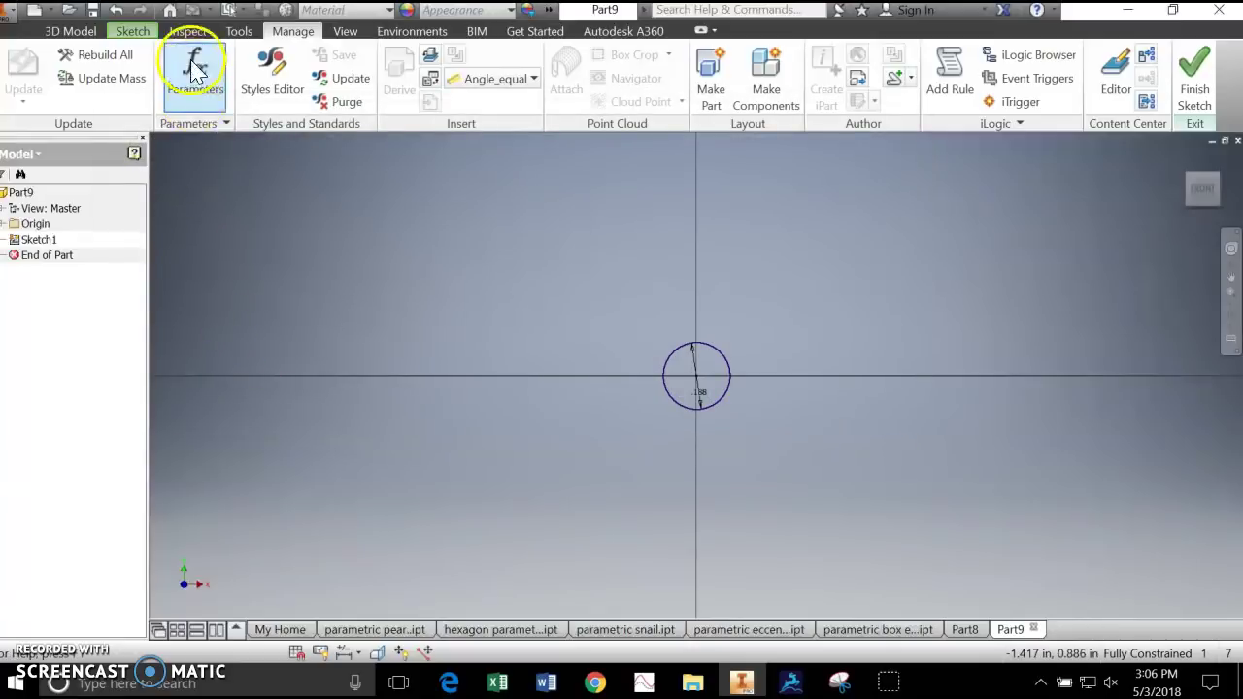
Add a user parameter SM in inches, consulting the cam drawings in Snipping Tool, and set its equation to Dia/4.
{"action": "left_click", "coordinate": [195, 70]}
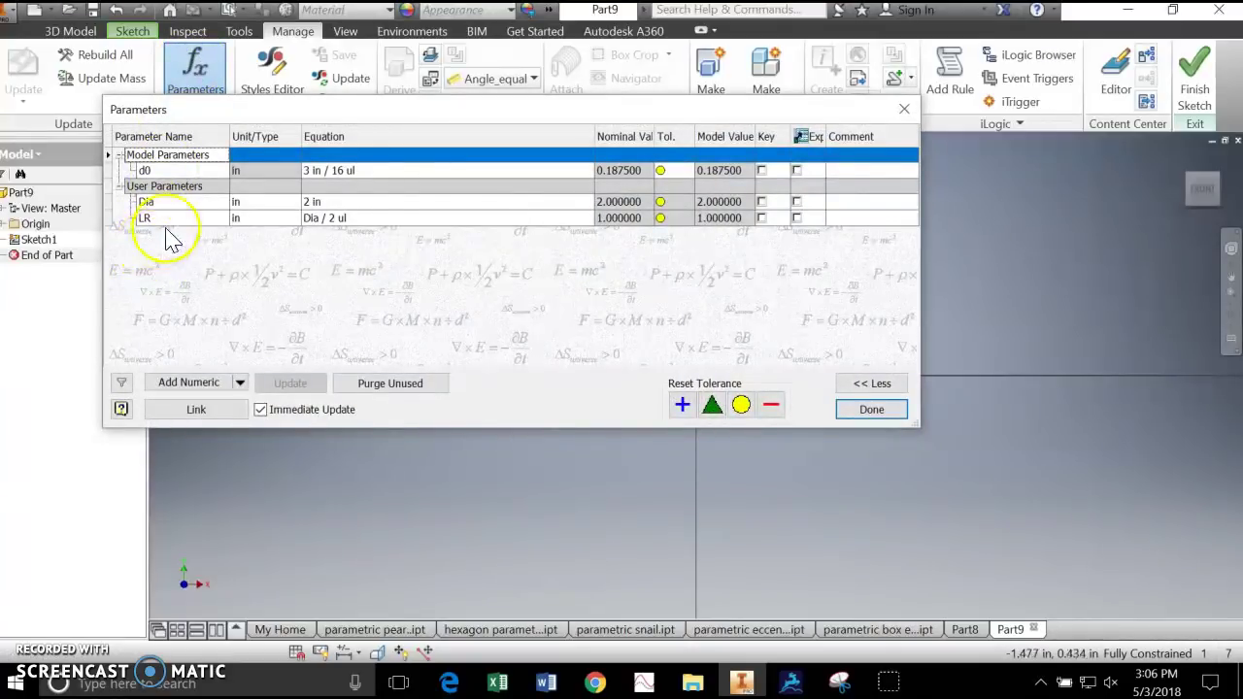
{"action": "left_click", "coordinate": [189, 382]}
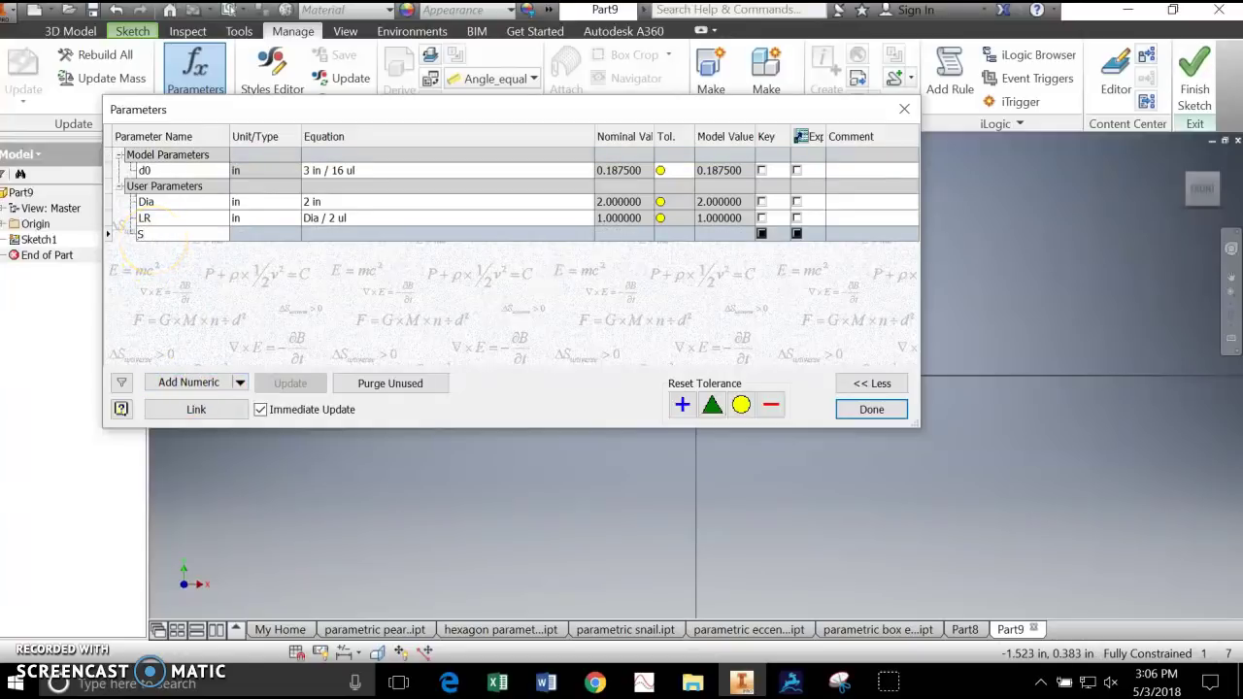
{"action": "left_click", "coordinate": [263, 243]}
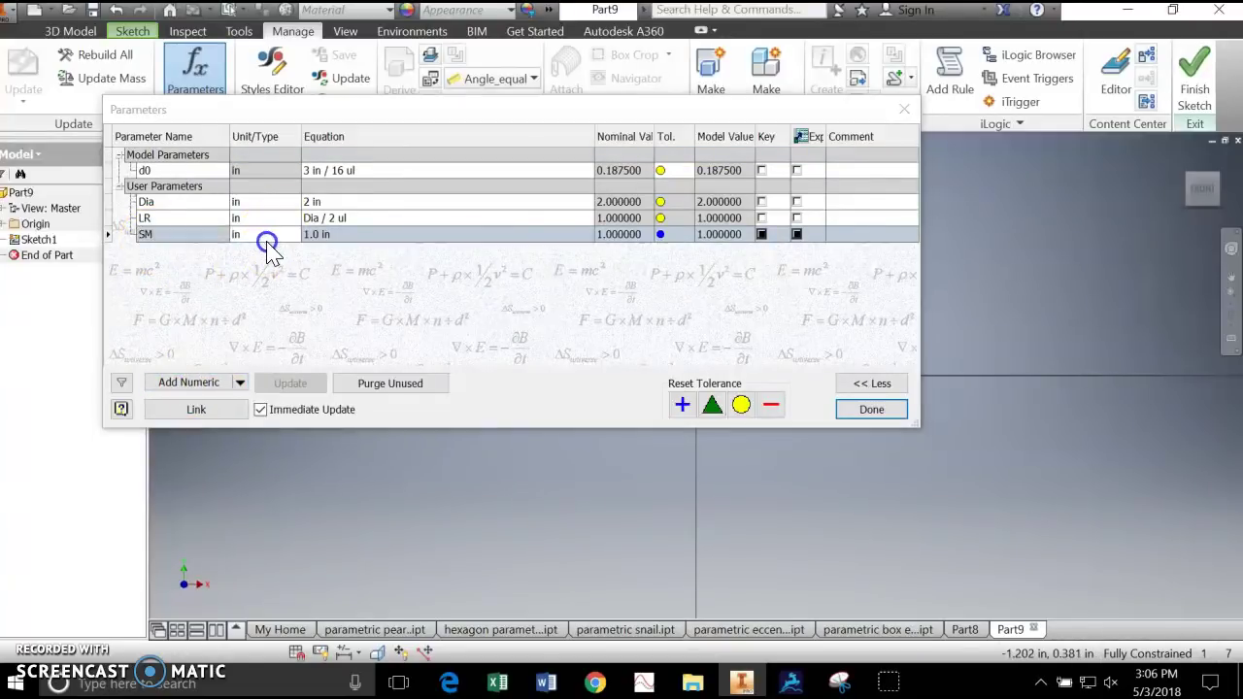
{"action": "key", "text": "Escape"}
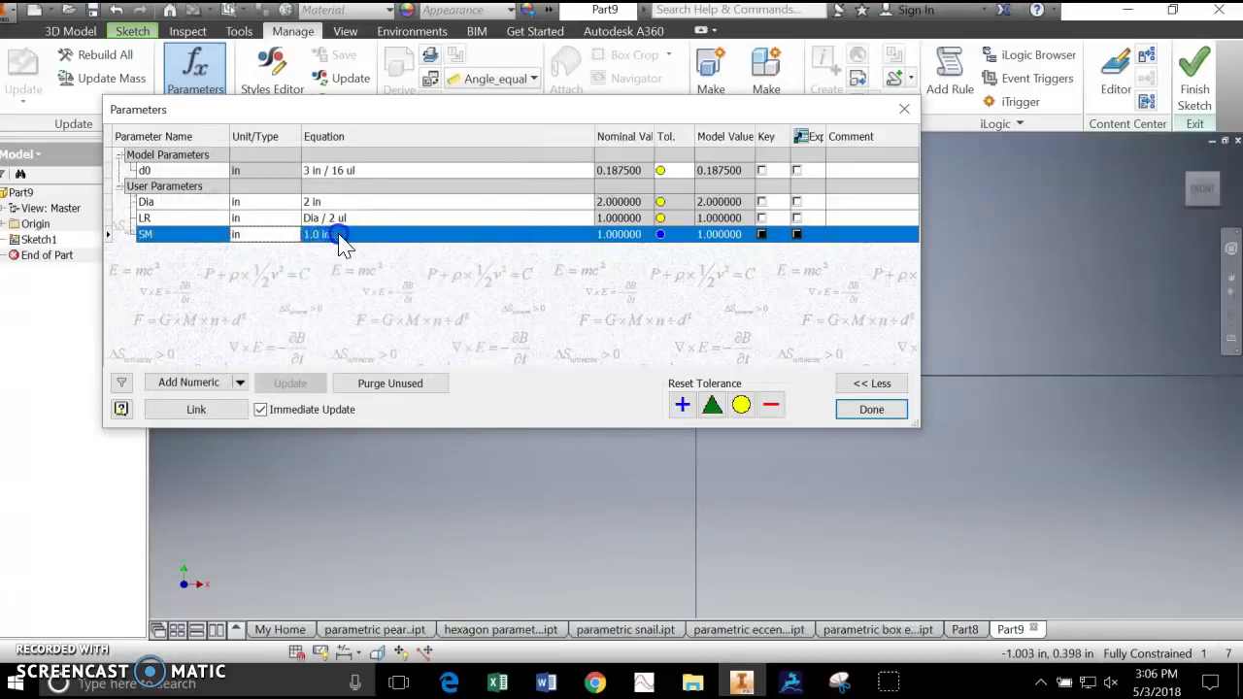
{"action": "left_click", "coordinate": [839, 683]}
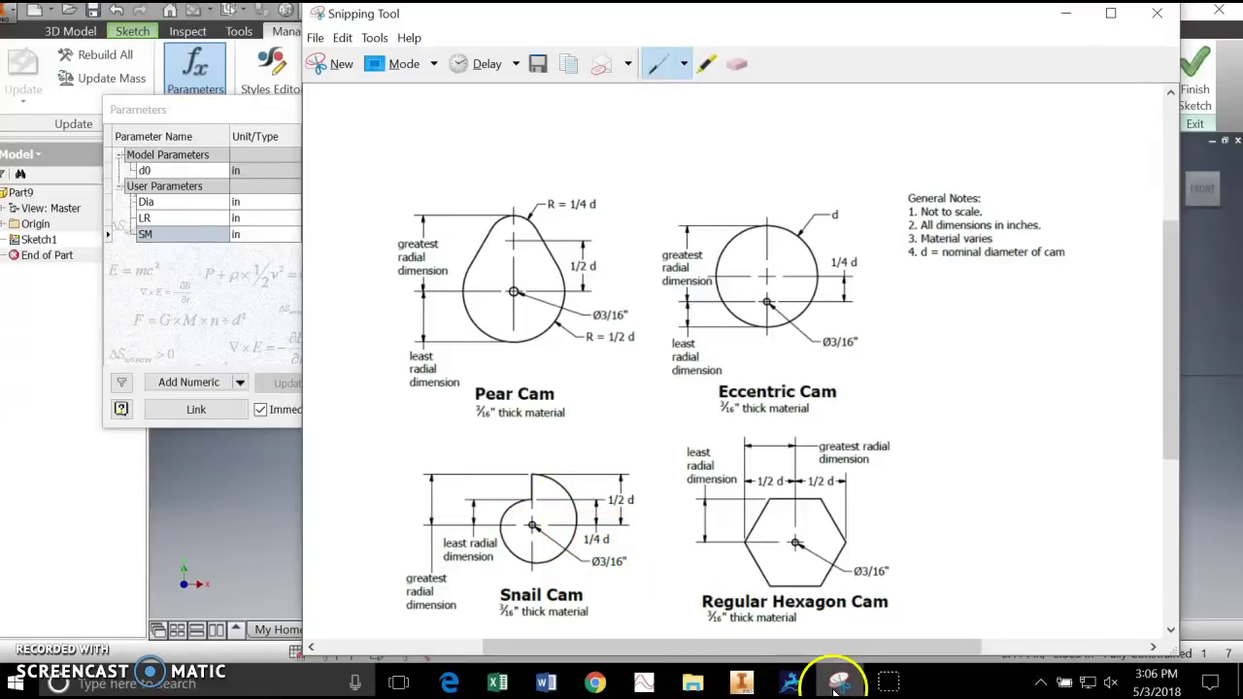
{"action": "left_click", "coordinate": [742, 683]}
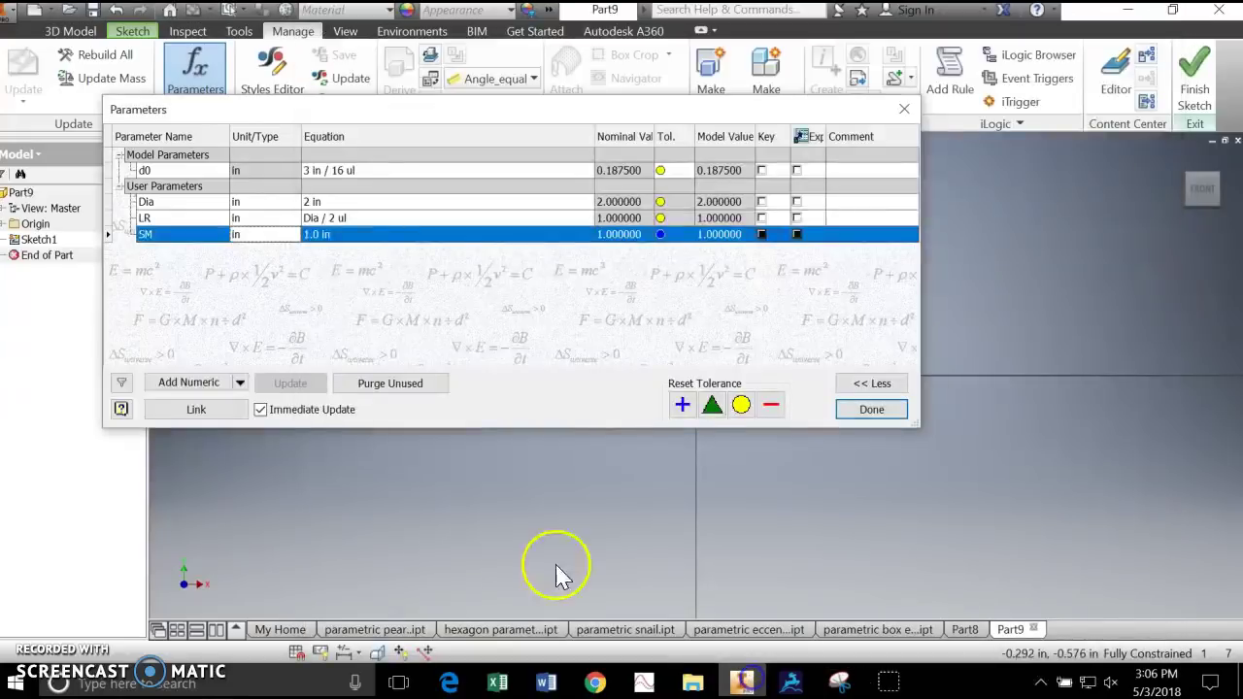
{"action": "left_click", "coordinate": [347, 236]}
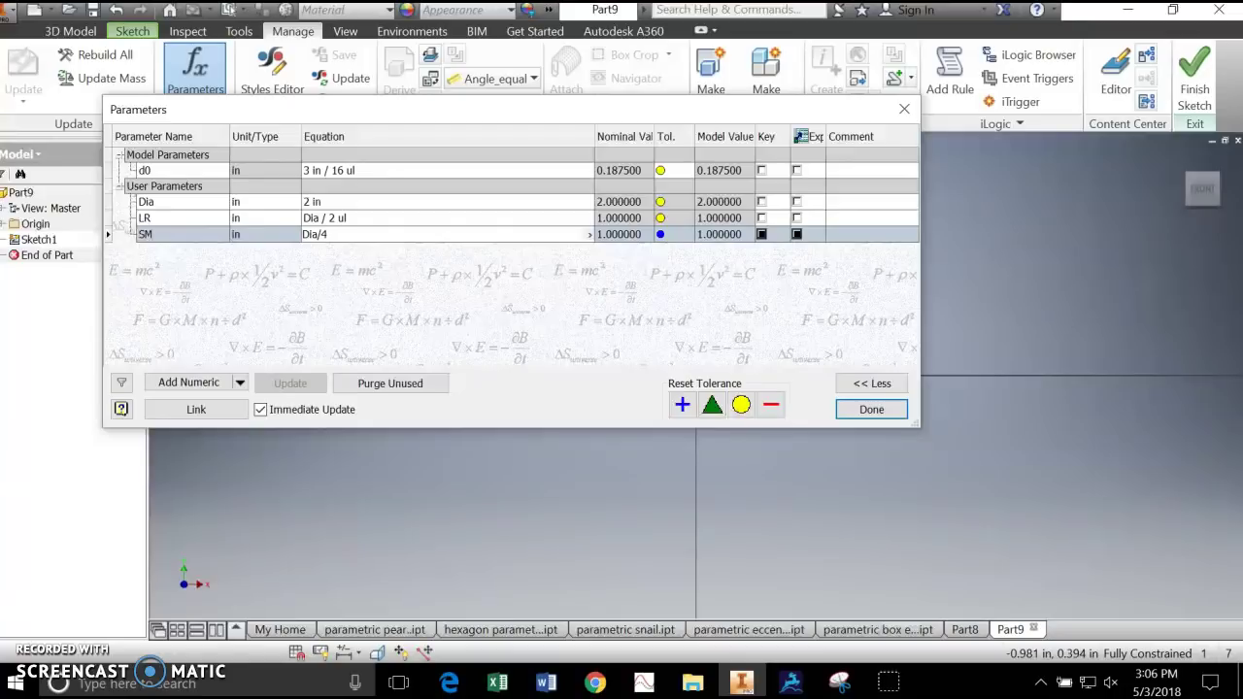
{"action": "left_click", "coordinate": [147, 234]}
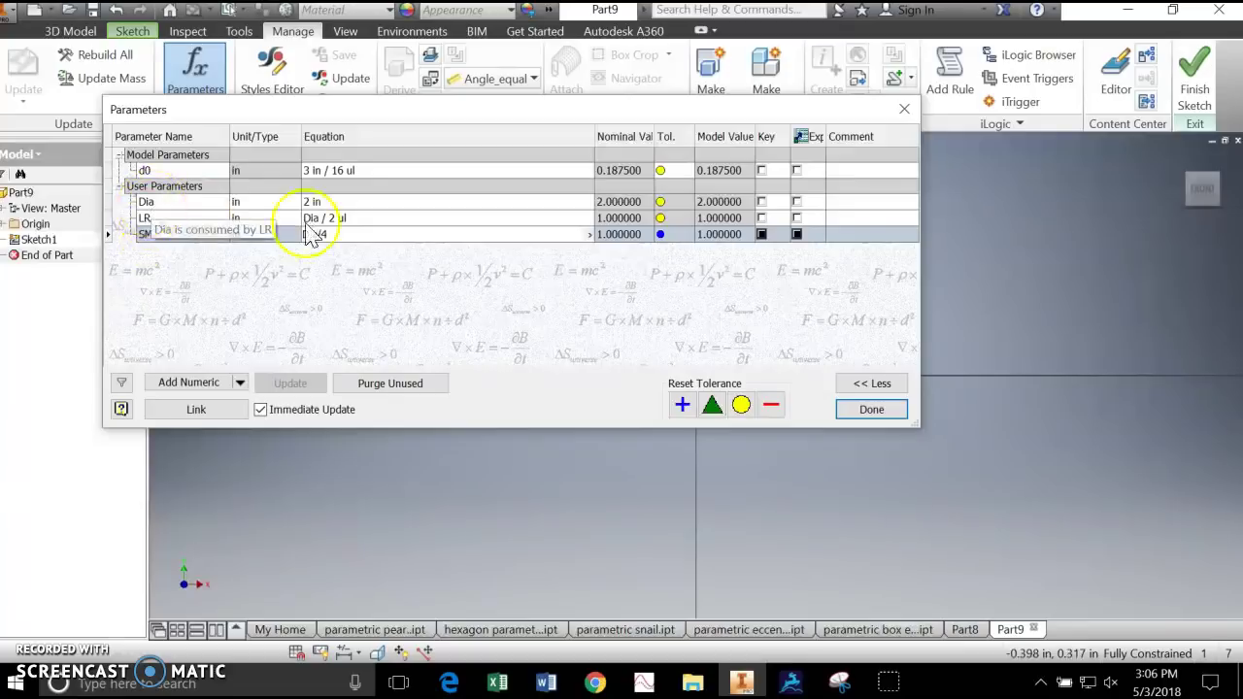
{"action": "left_click", "coordinate": [858, 425]}
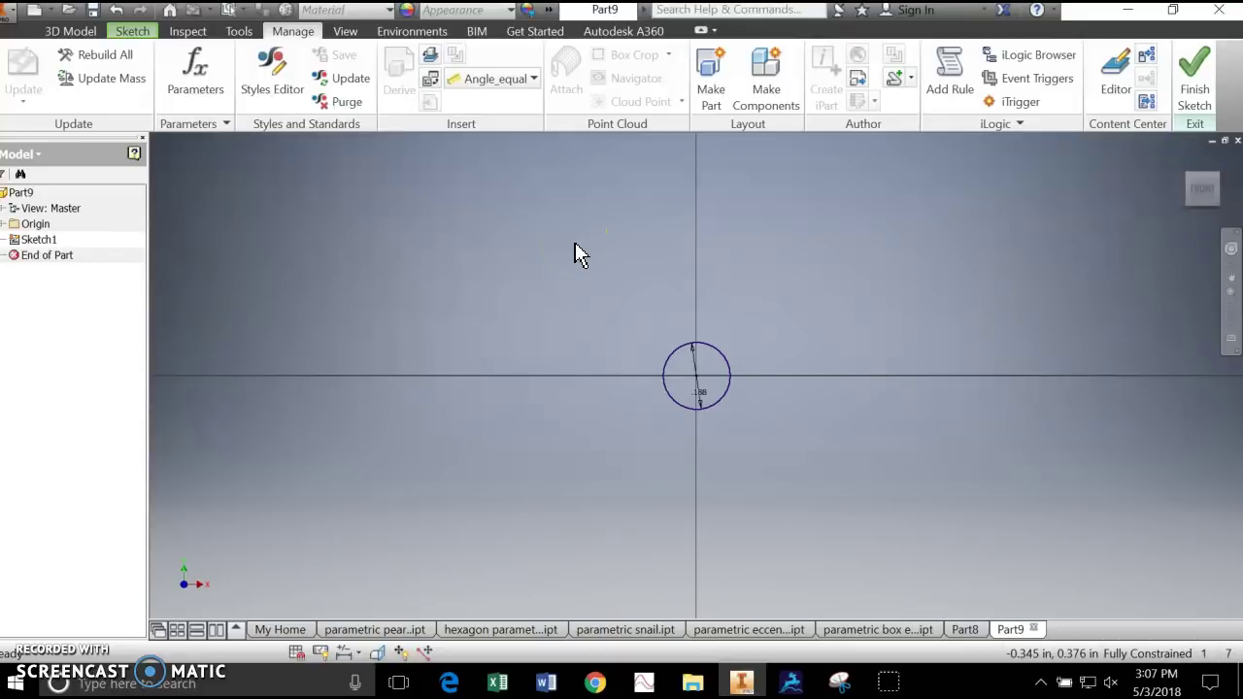
Draw a construction circle centred on the sketch origin, defined by radius and driven by the LR parameter (1.000 in).
{"action": "left_click", "coordinate": [138, 35]}
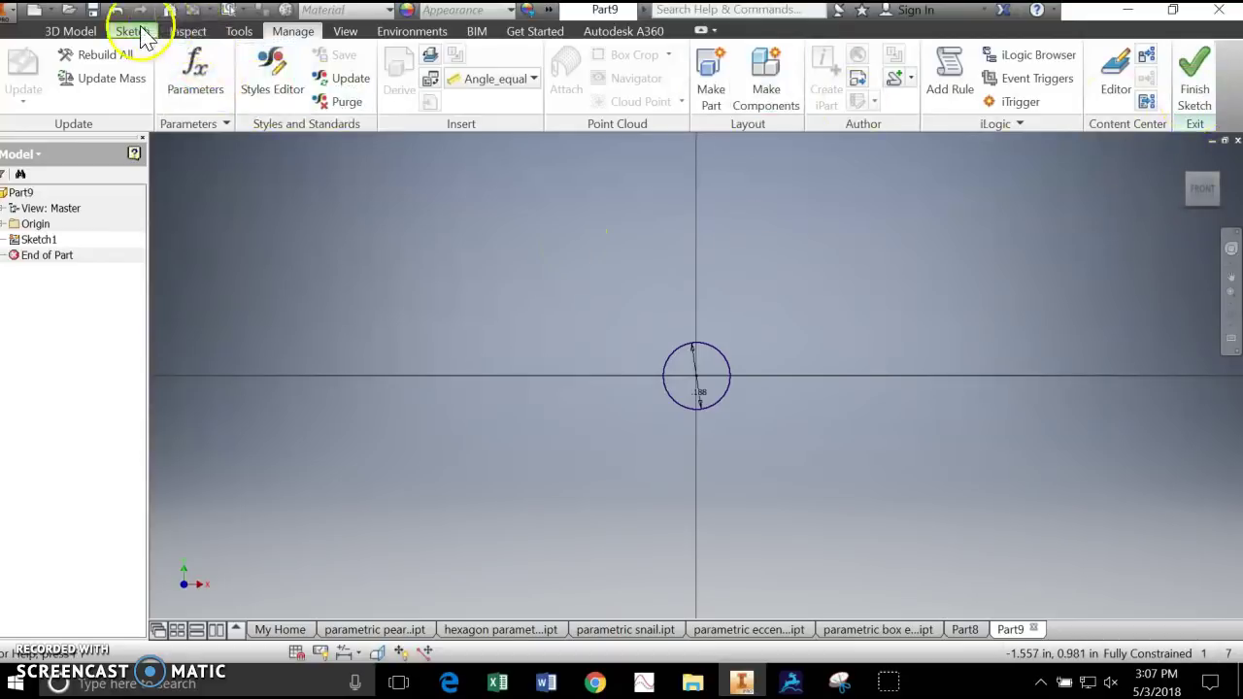
{"action": "left_click", "coordinate": [150, 73]}
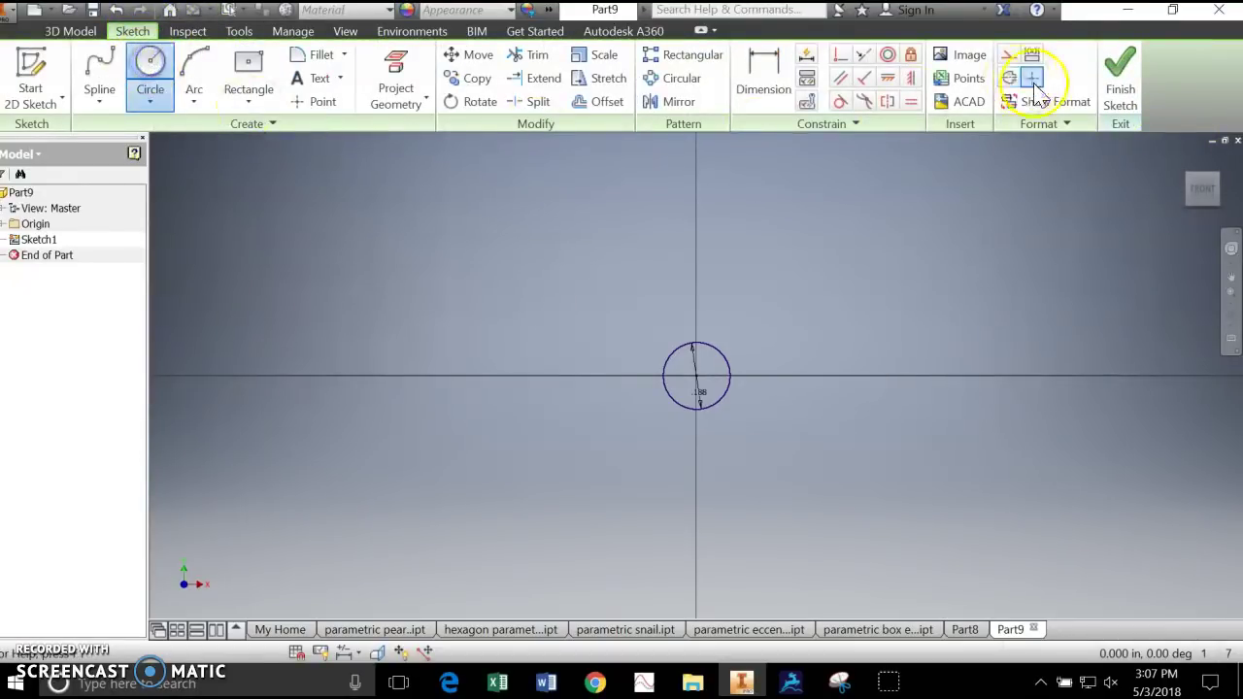
{"action": "left_click", "coordinate": [1009, 55]}
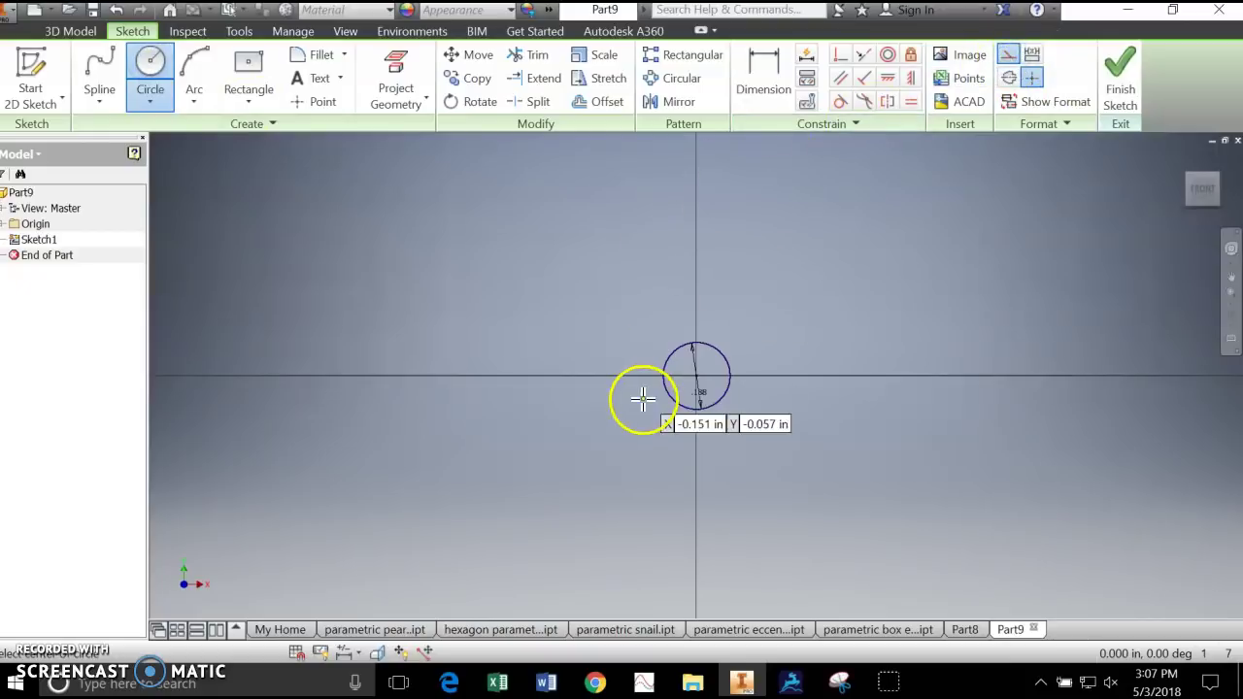
{"action": "left_click", "coordinate": [696, 375]}
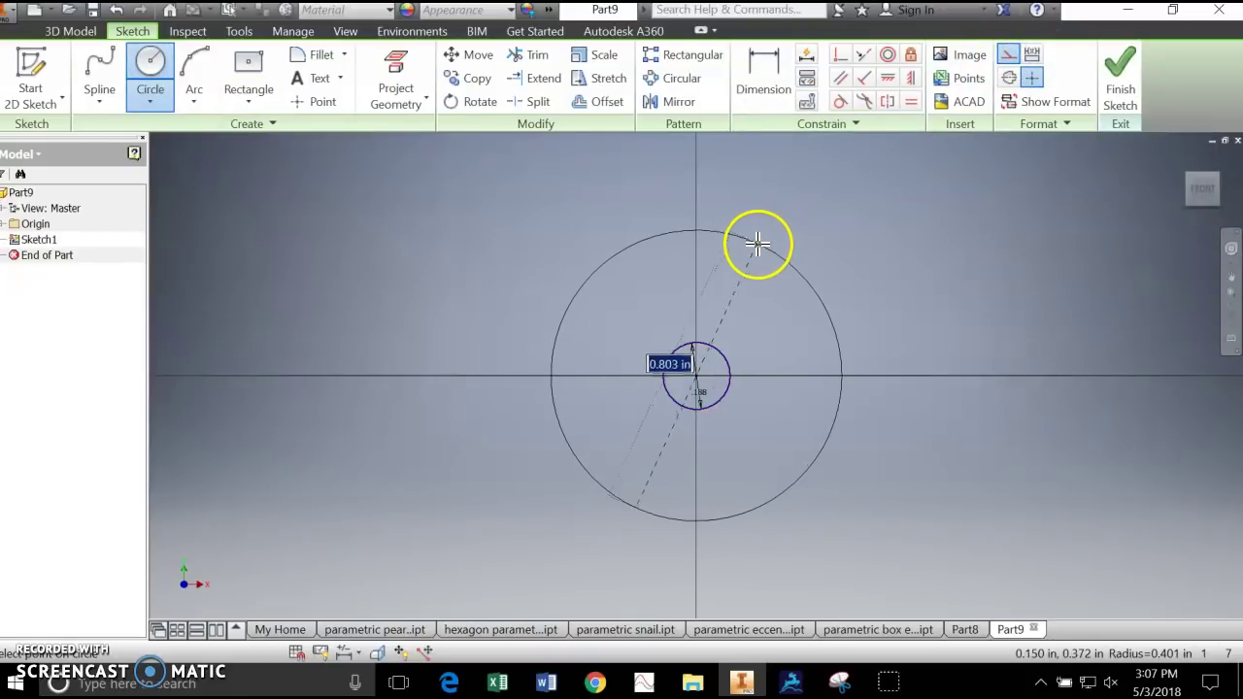
{"action": "right_click", "coordinate": [808, 270]}
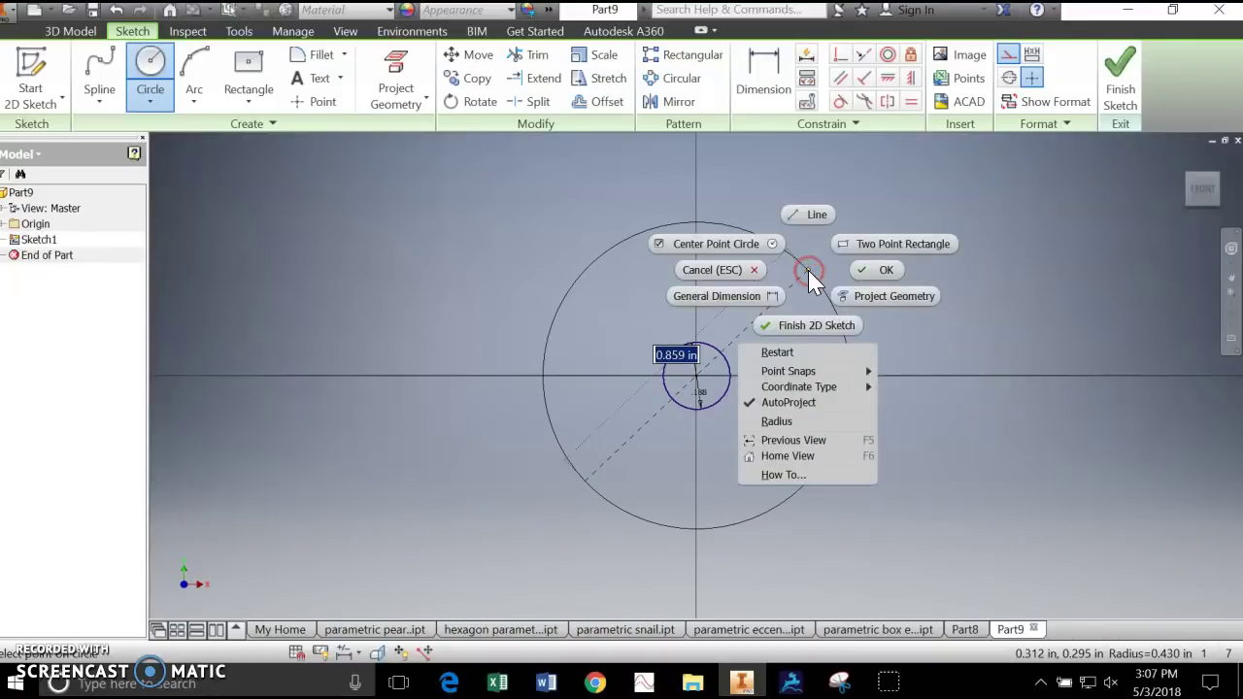
{"action": "left_click", "coordinate": [788, 423]}
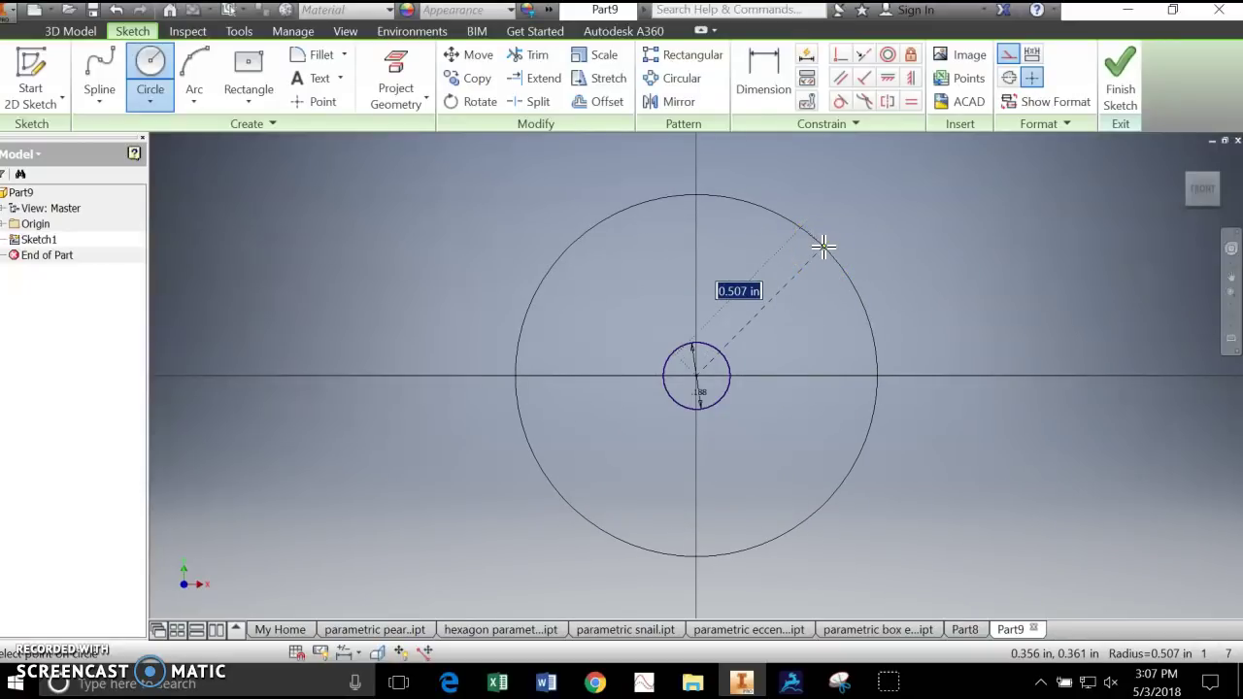
{"action": "left_click", "coordinate": [823, 247]}
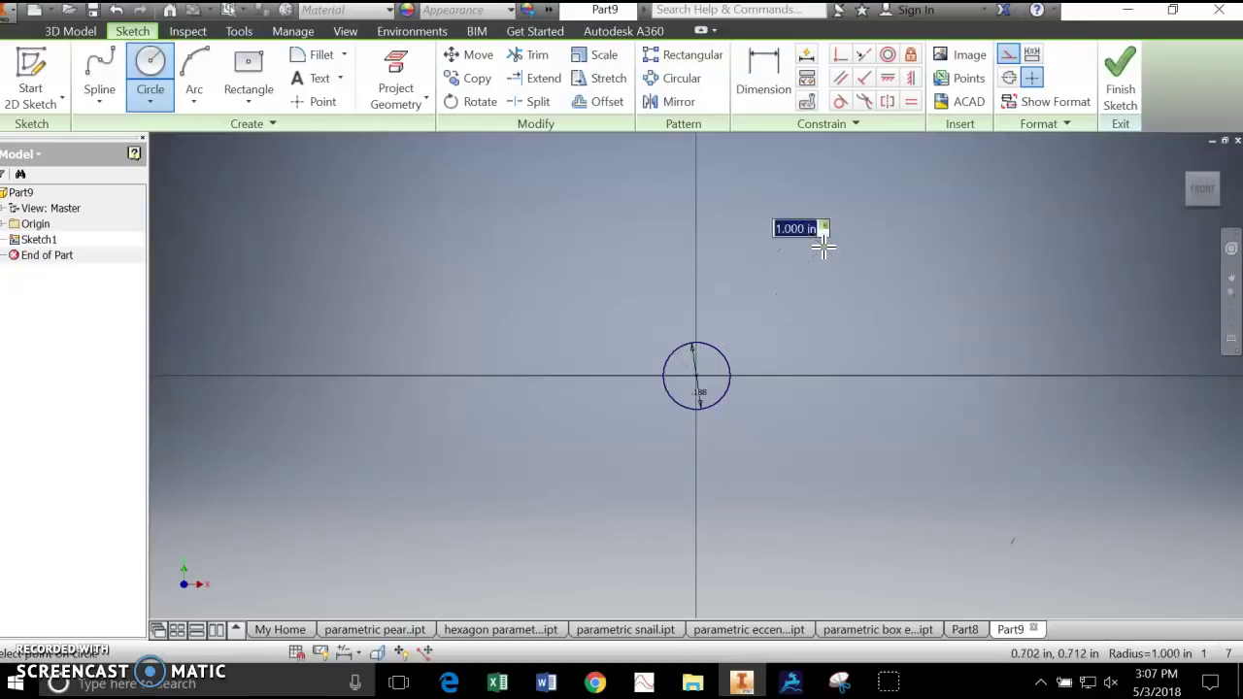
{"action": "scroll", "coordinate": [823, 246], "scroll_direction": "down", "scroll_amount": 2}
{"action": "left_click", "coordinate": [825, 271]}
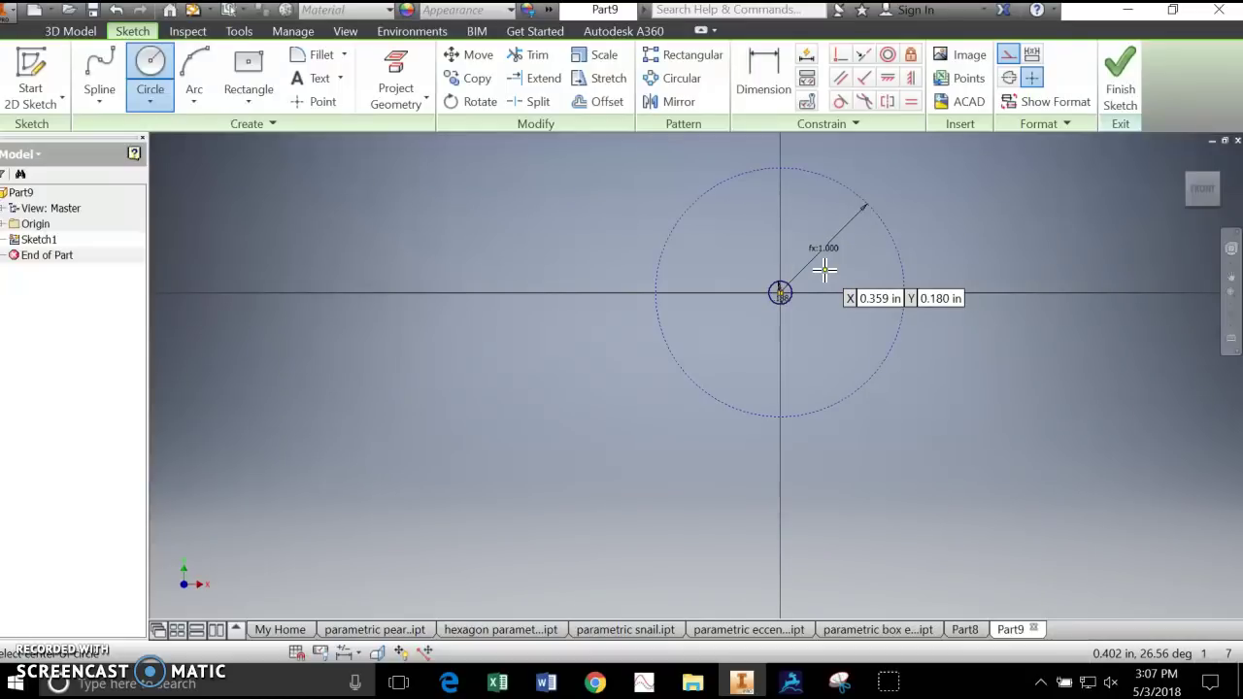
{"action": "left_click", "coordinate": [780, 293]}
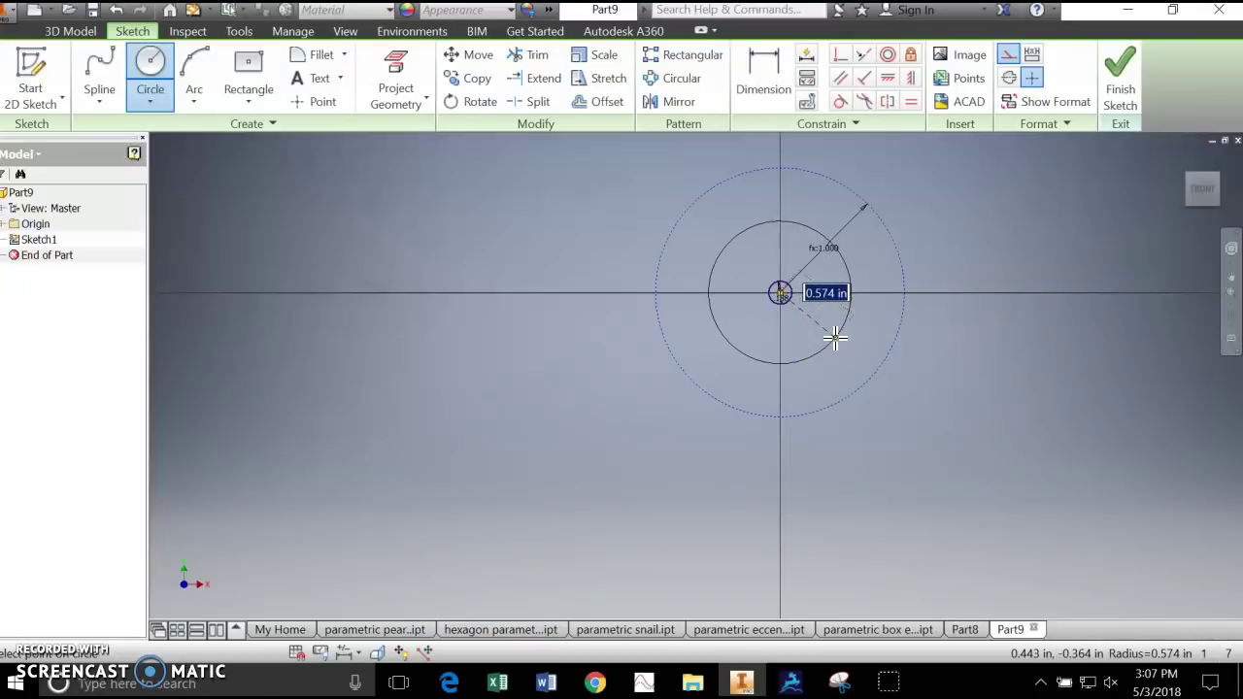
{"action": "type", "text": "SR"}
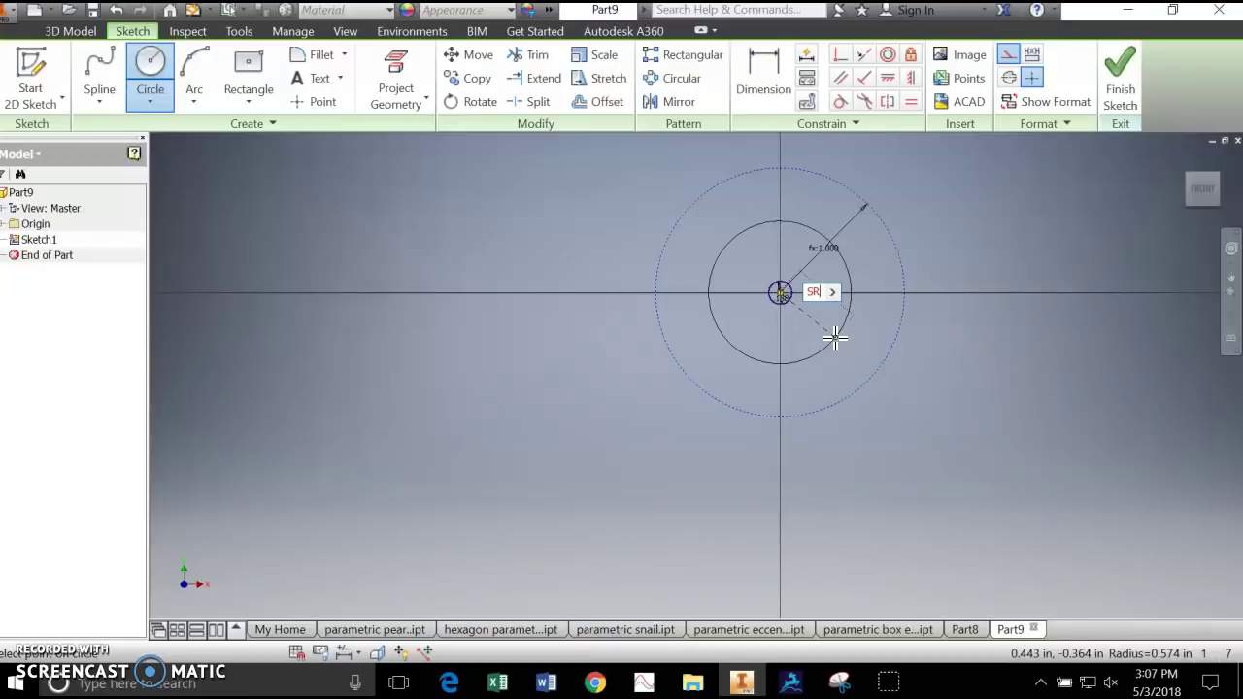
{"action": "left_click", "coordinate": [836, 335]}
{"action": "key", "text": "Escape"}
{"action": "left_click", "coordinate": [512, 352]}
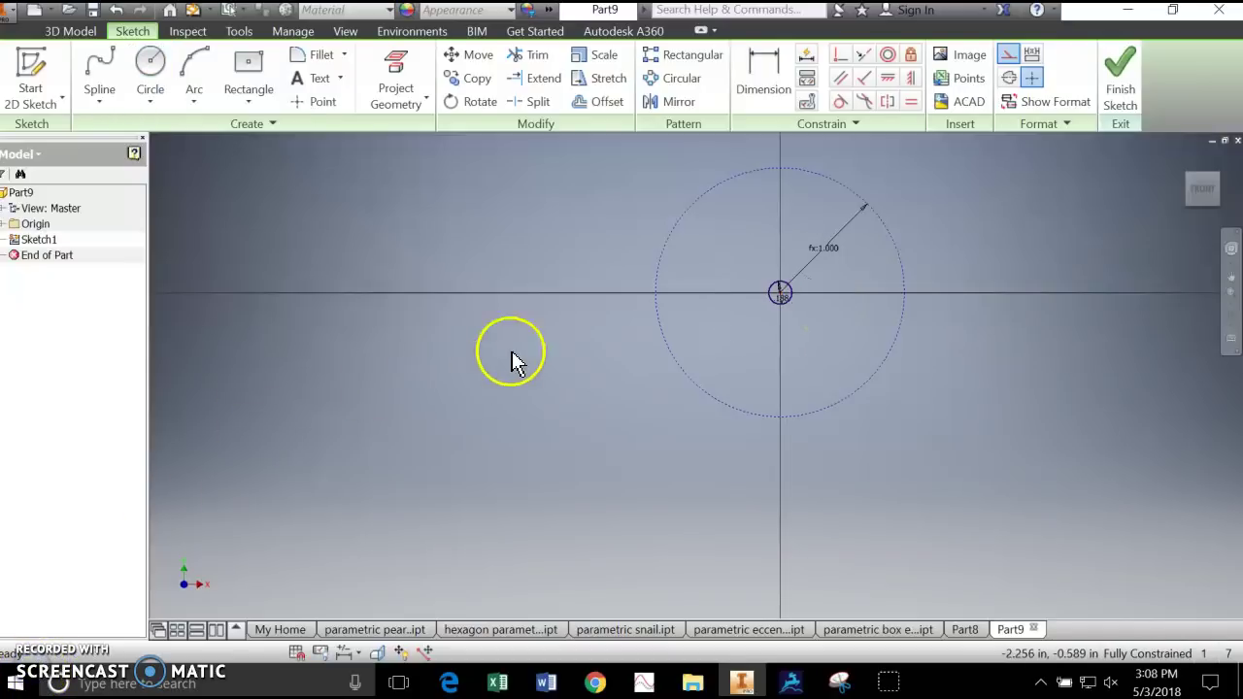
Draw a second construction circle centred on the sketch origin with its radius set to the SM parameter.
{"action": "left_click", "coordinate": [149, 66]}
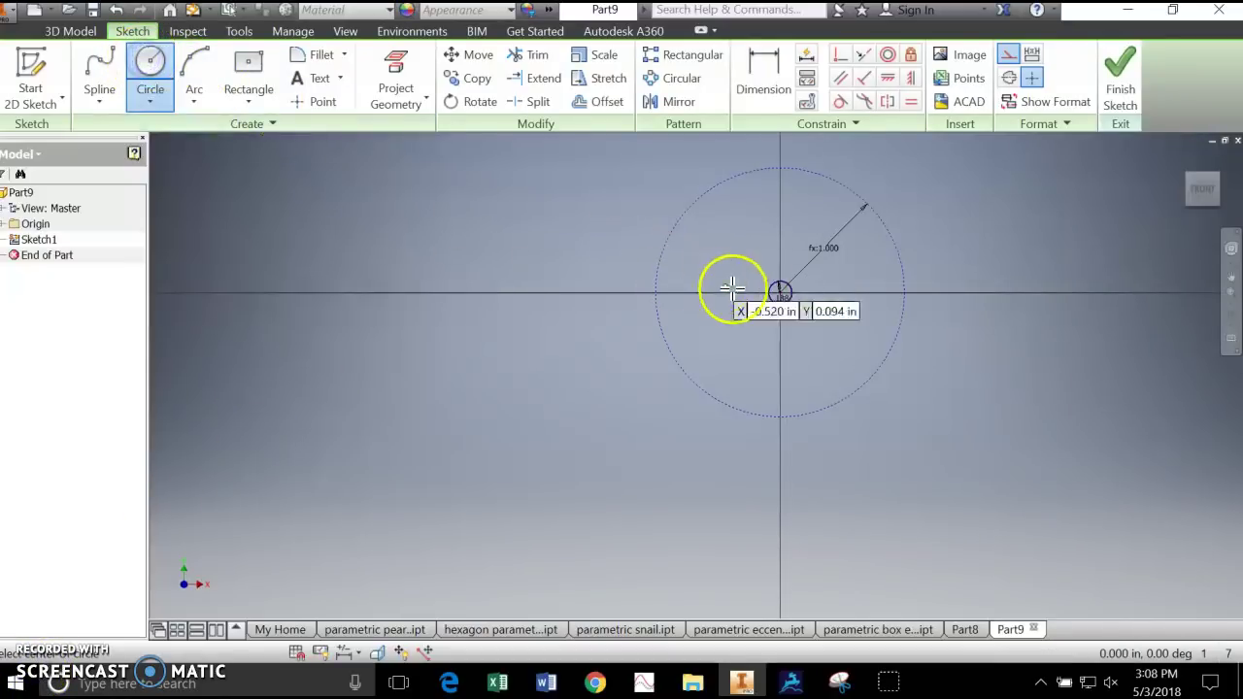
{"action": "left_click", "coordinate": [781, 291]}
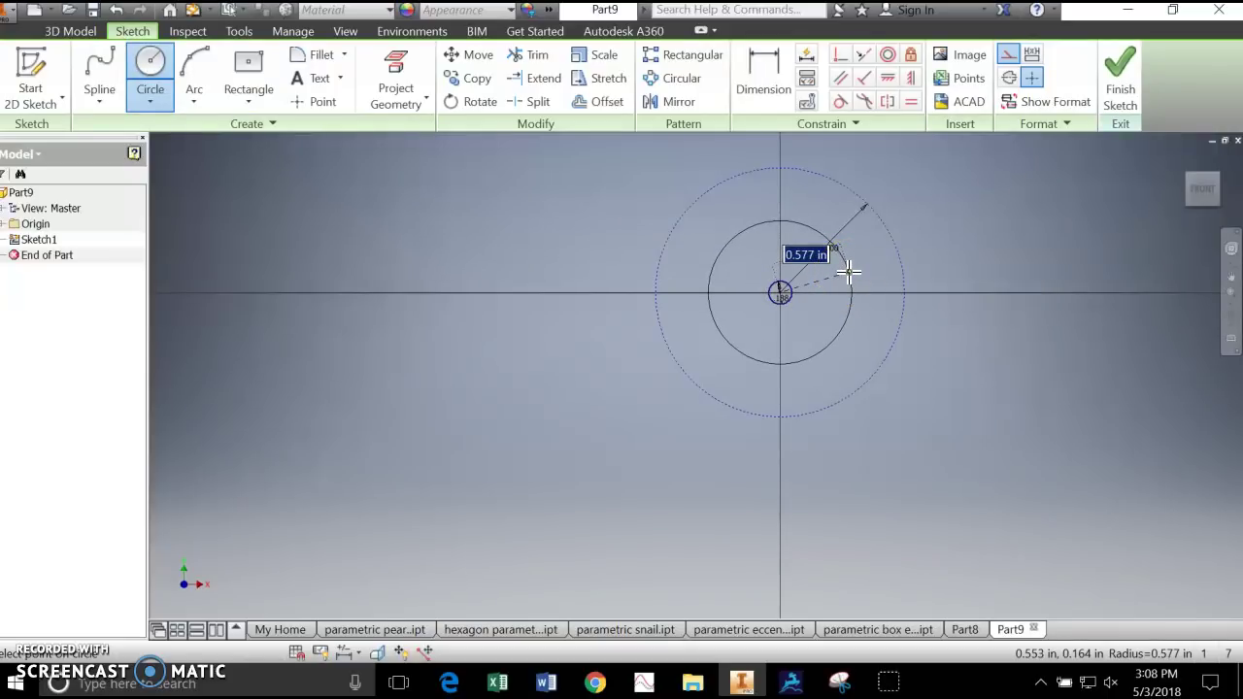
{"action": "type", "text": "S"}
{"action": "left_click", "coordinate": [813, 255]}
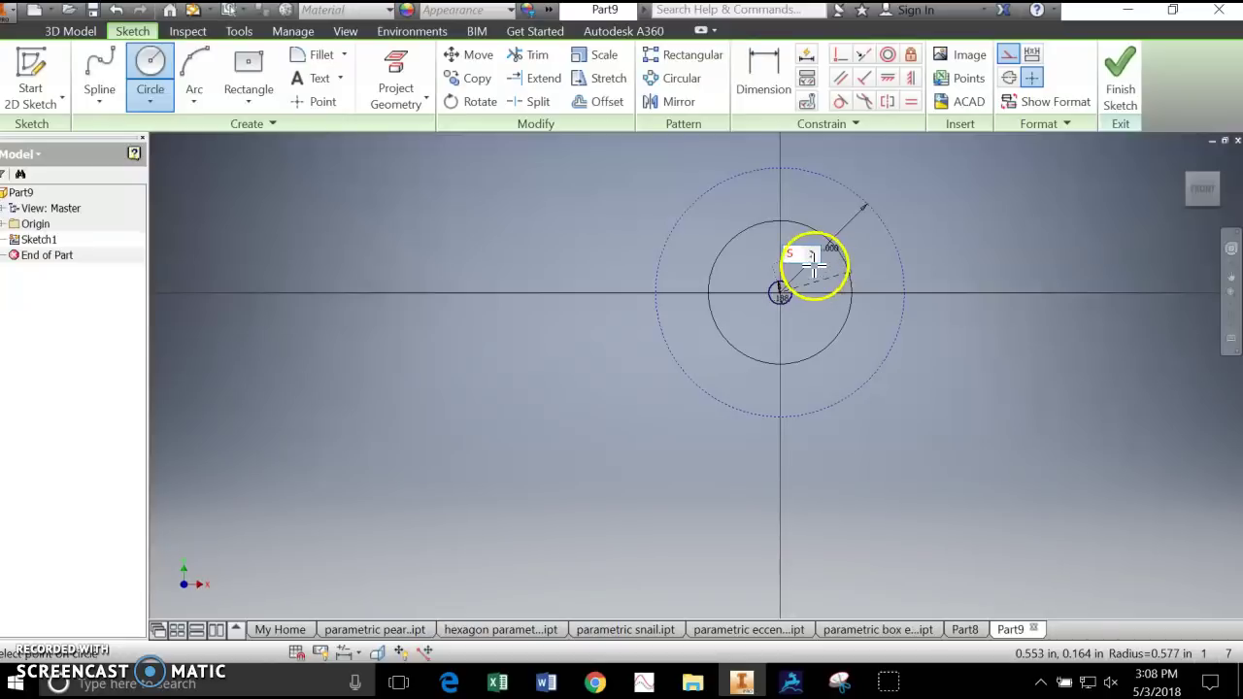
{"action": "left_click", "coordinate": [849, 260]}
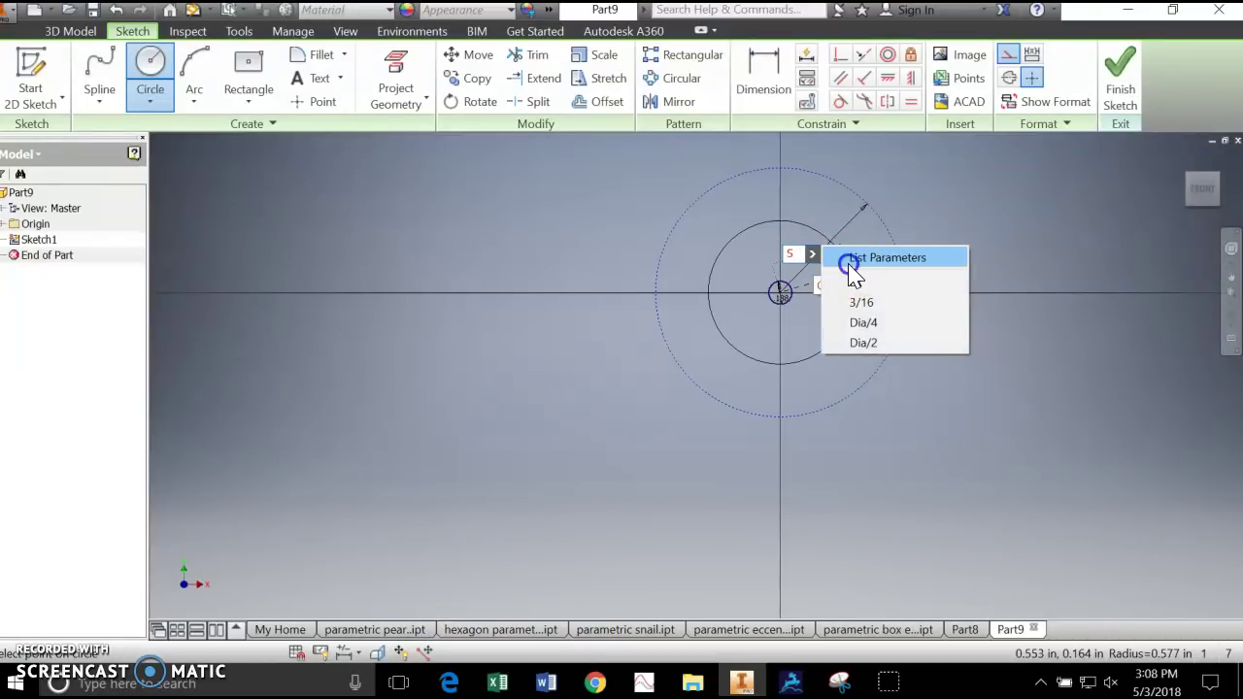
{"action": "double_click", "coordinate": [799, 327]}
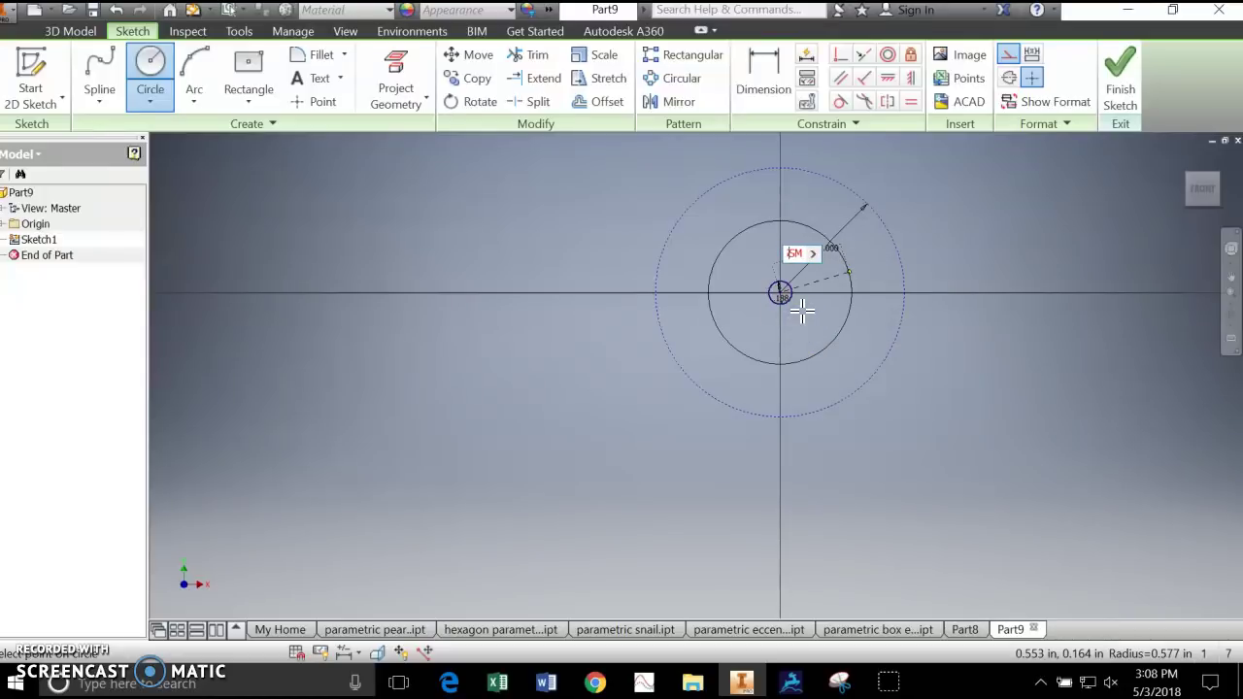
{"action": "key", "text": "Return"}
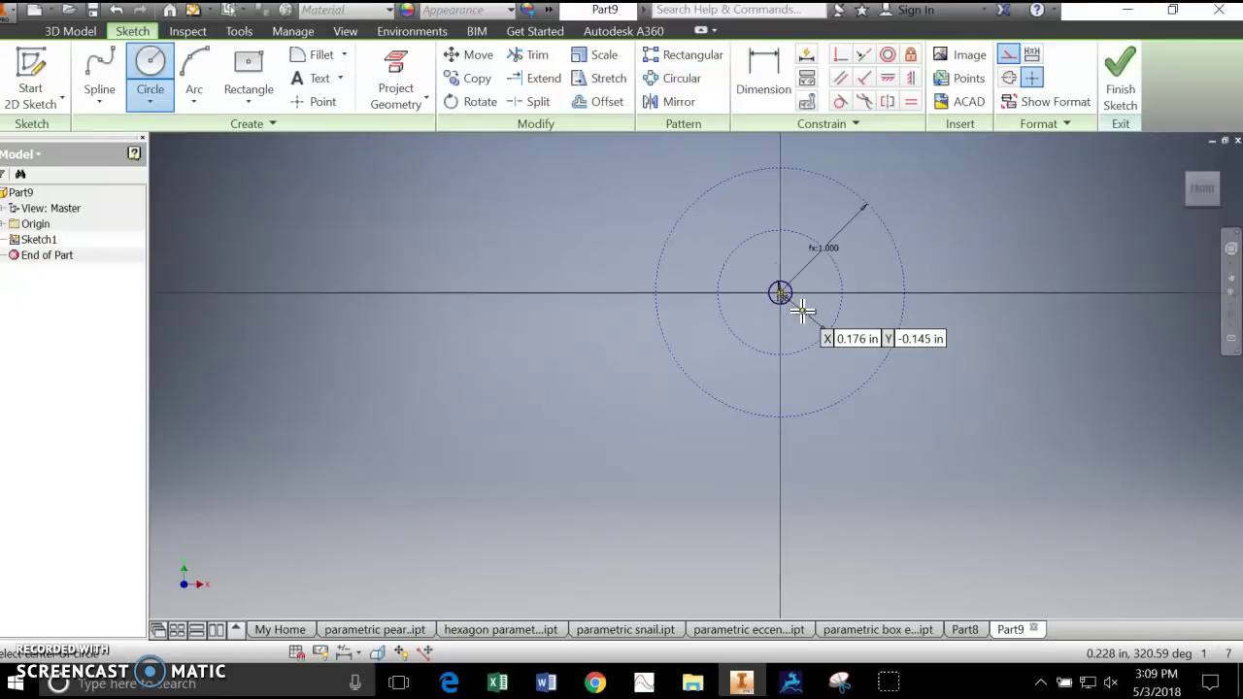
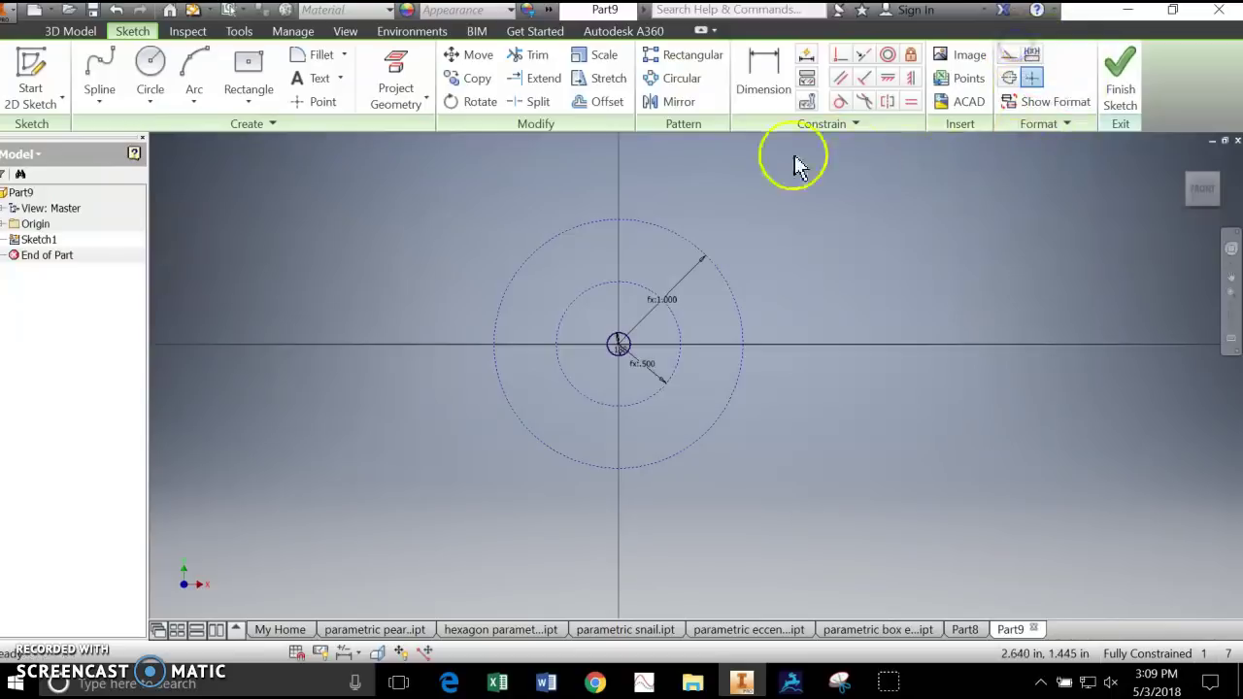
Draw a vertical line from the top of the outer construction circle to the top of the inner one.
{"action": "left_click", "coordinate": [101, 97]}
{"action": "left_click", "coordinate": [125, 136]}
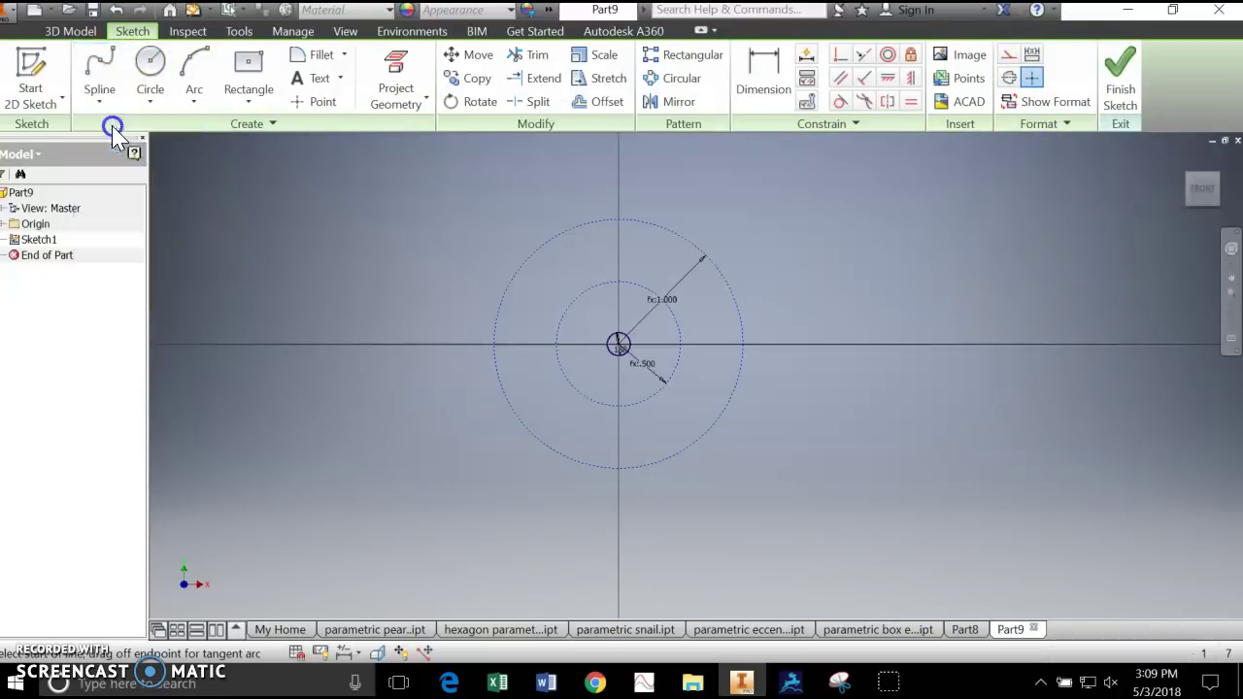
{"action": "left_click", "coordinate": [619, 220]}
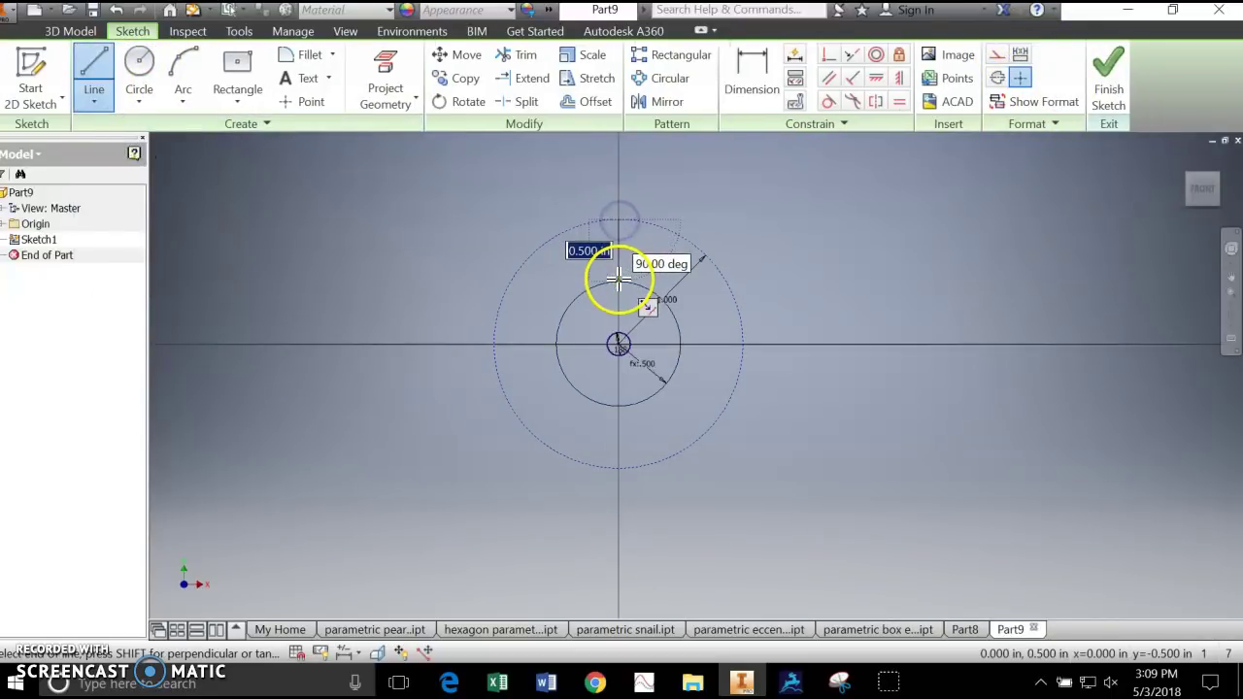
{"action": "double_click", "coordinate": [618, 282]}
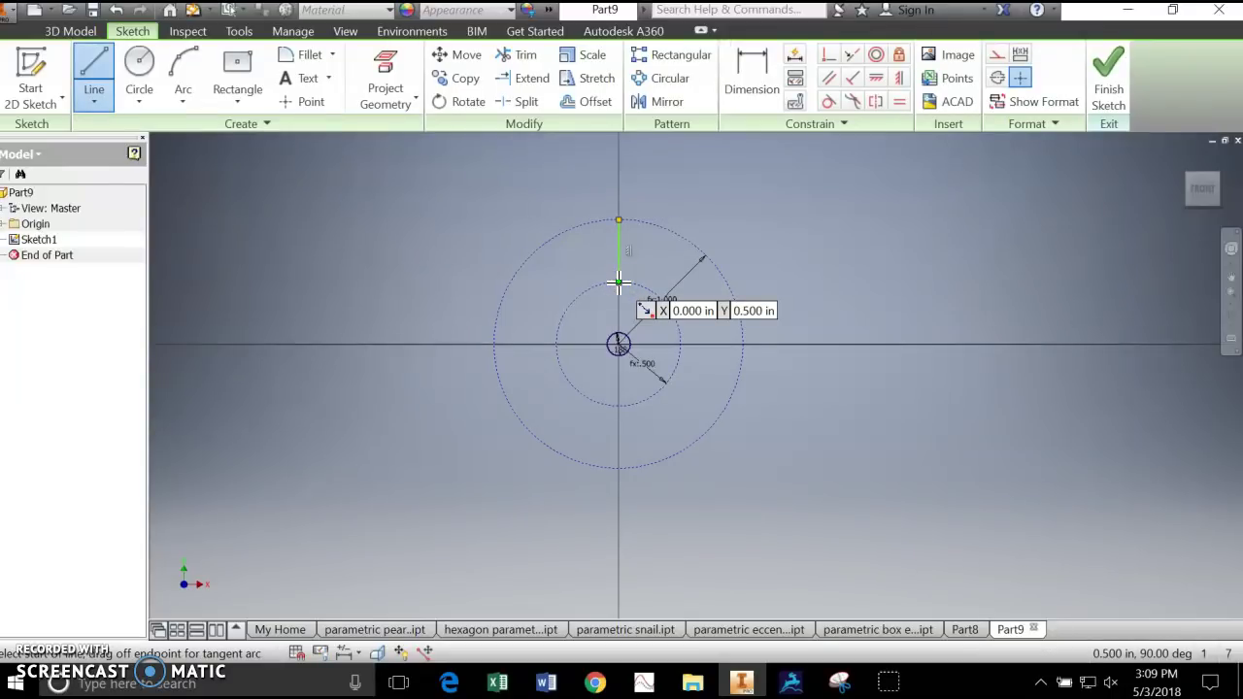
{"action": "key", "text": "Escape"}
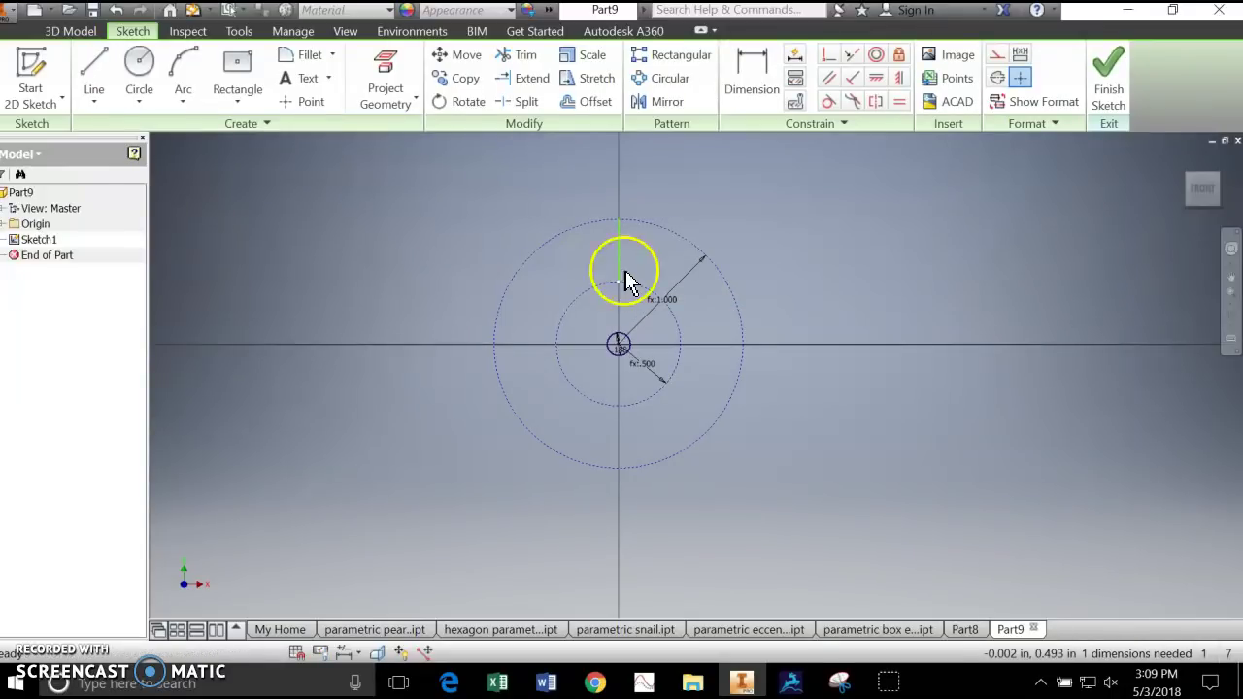
Place three sketch points between the construction circles: on the horizontal axis at each side of the origin and on the vertical axis below it.
{"action": "scroll", "coordinate": [374, 156], "scroll_direction": "down", "scroll_amount": 1}
{"action": "scroll", "coordinate": [379, 163], "scroll_direction": "down", "scroll_amount": 2}
{"action": "middle_click_drag", "start_coordinate": [386, 205], "coordinate": [300, 156]}
{"action": "left_click", "coordinate": [304, 101]}
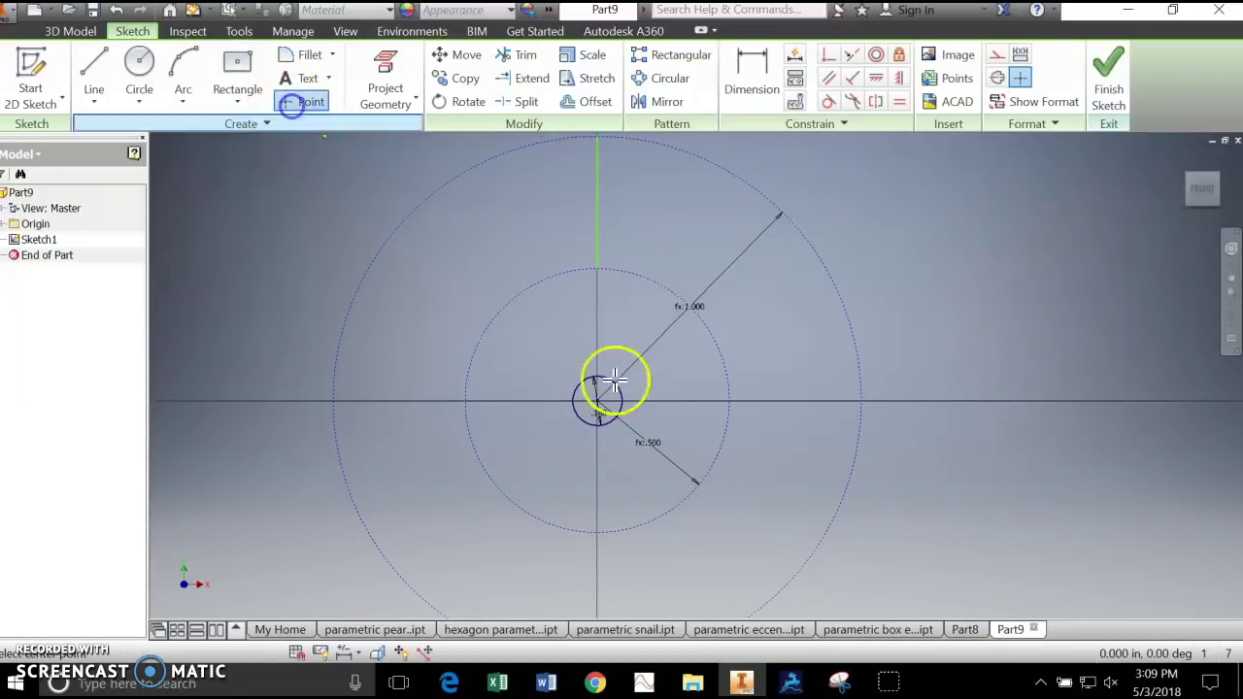
{"action": "left_click", "coordinate": [822, 402]}
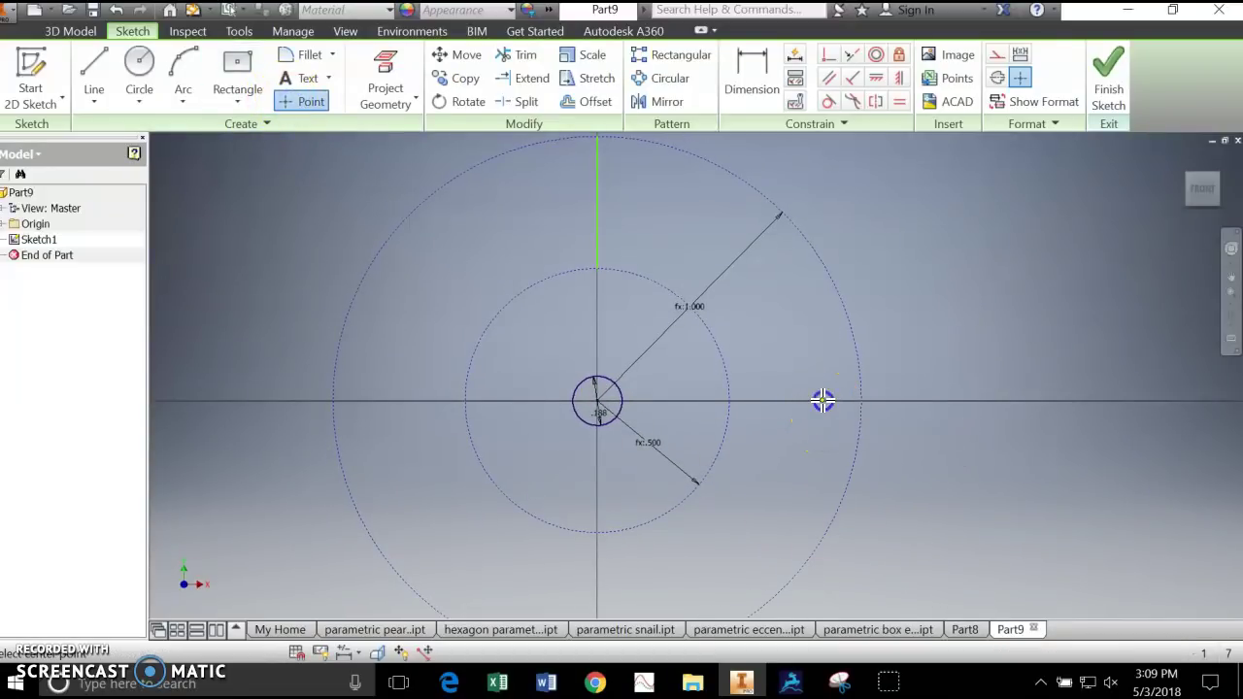
{"action": "left_click", "coordinate": [593, 592]}
{"action": "left_click", "coordinate": [425, 404]}
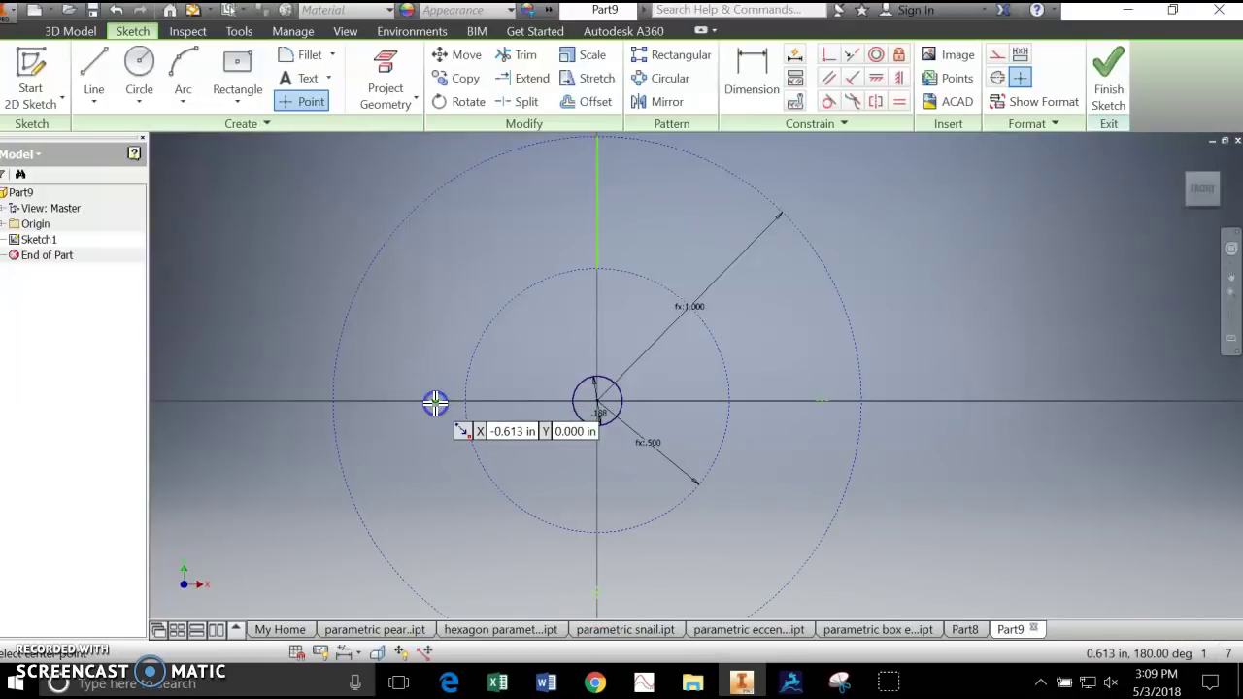
{"action": "left_click", "coordinate": [434, 403]}
{"action": "key", "text": "Escape"}
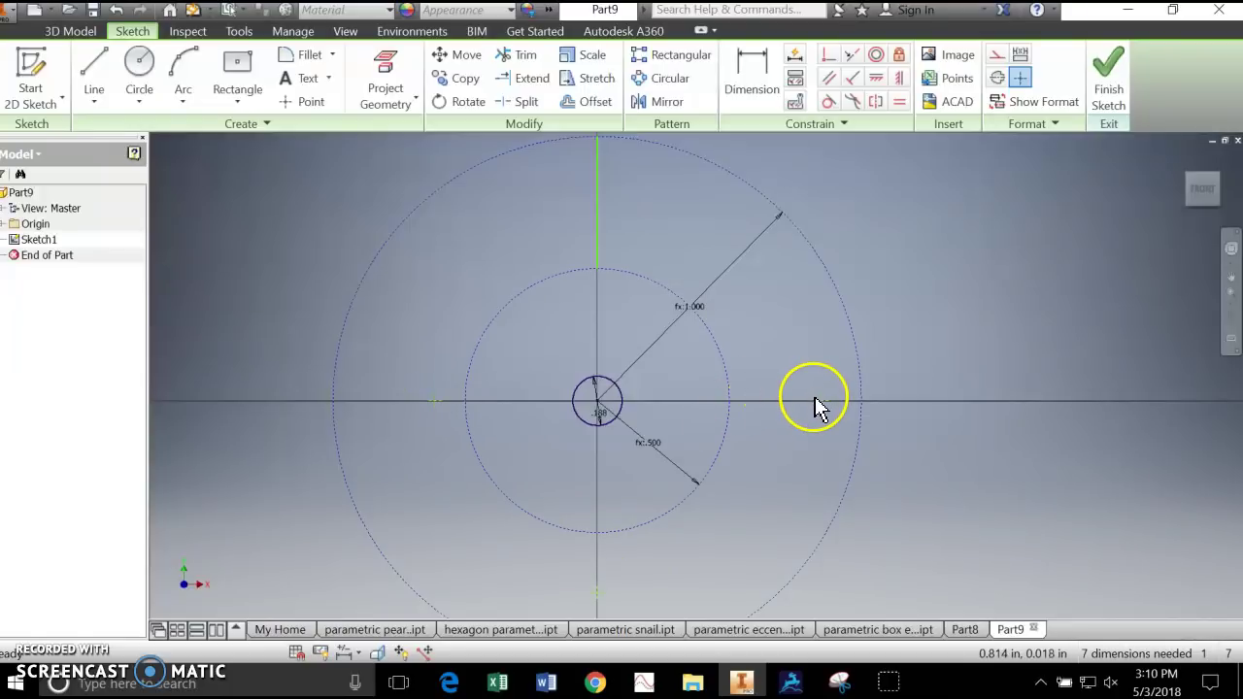
Add a numeric user parameter named P1 with inches as its unit.
{"action": "left_click", "coordinate": [292, 31]}
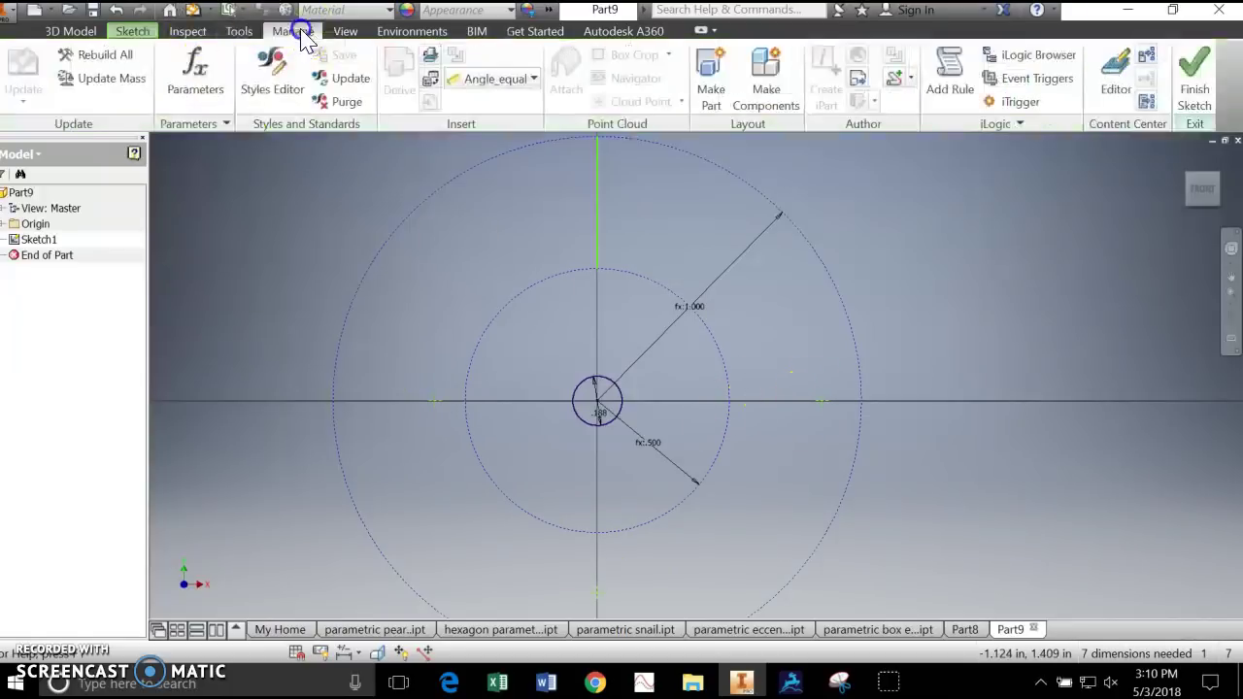
{"action": "left_click", "coordinate": [199, 75]}
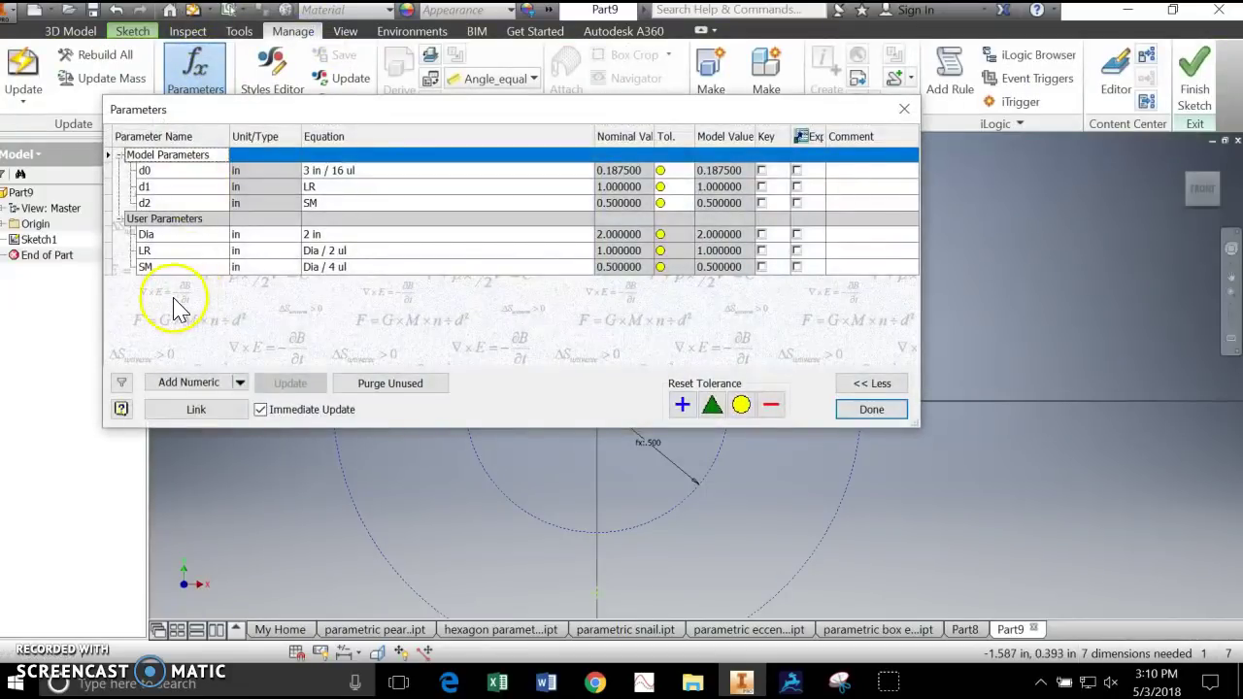
{"action": "left_click", "coordinate": [195, 383]}
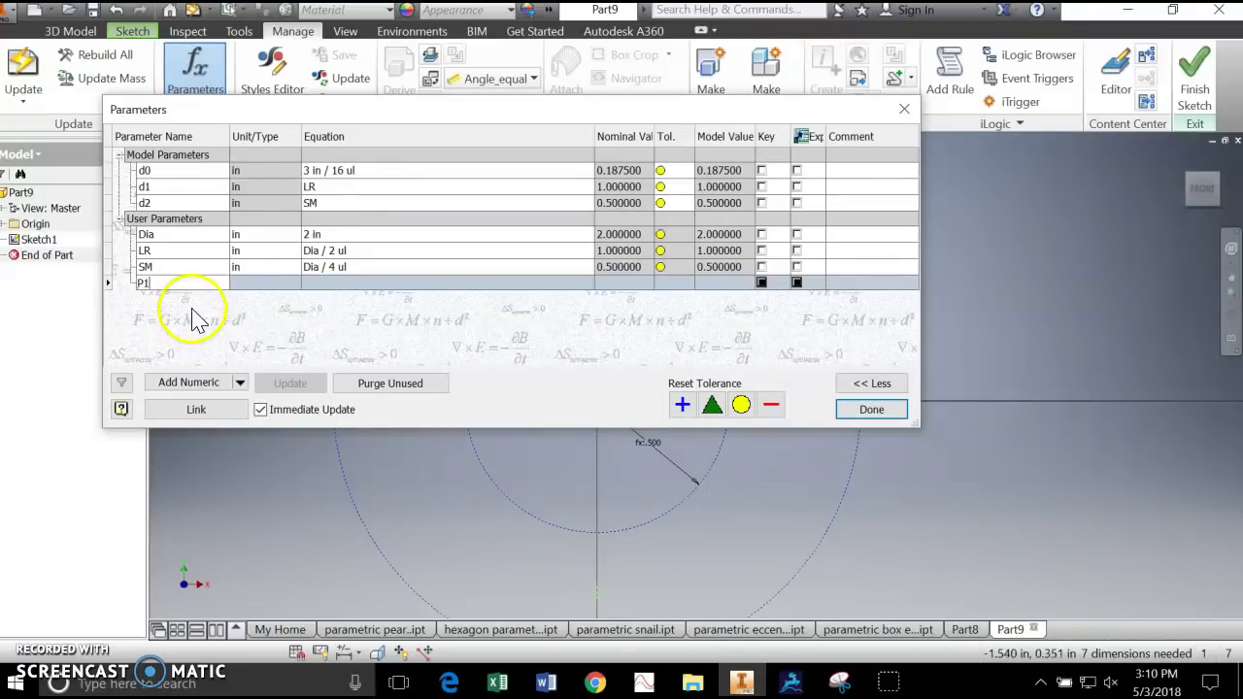
{"action": "left_click", "coordinate": [281, 284]}
{"action": "key", "text": "Return"}
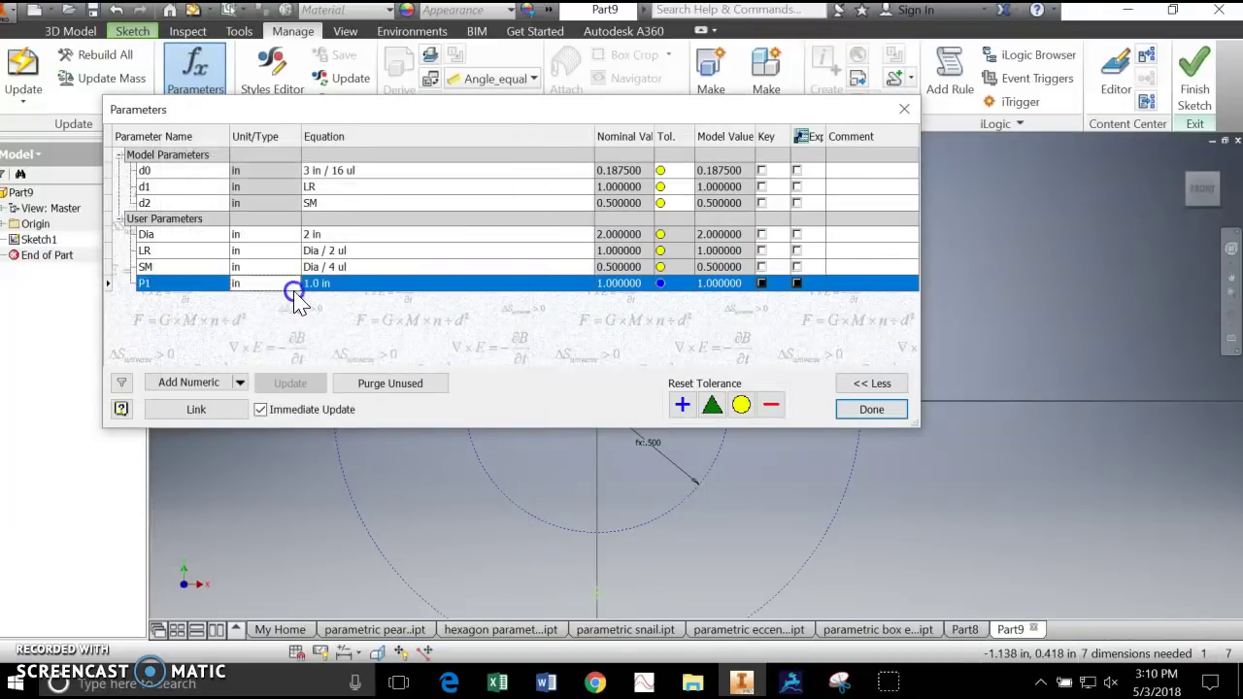
Set P1's equation to ((LR-SM)*.75)+SM and finish editing the parameters.
{"action": "left_click", "coordinate": [340, 284]}
{"action": "key", "text": "BackSpace"}
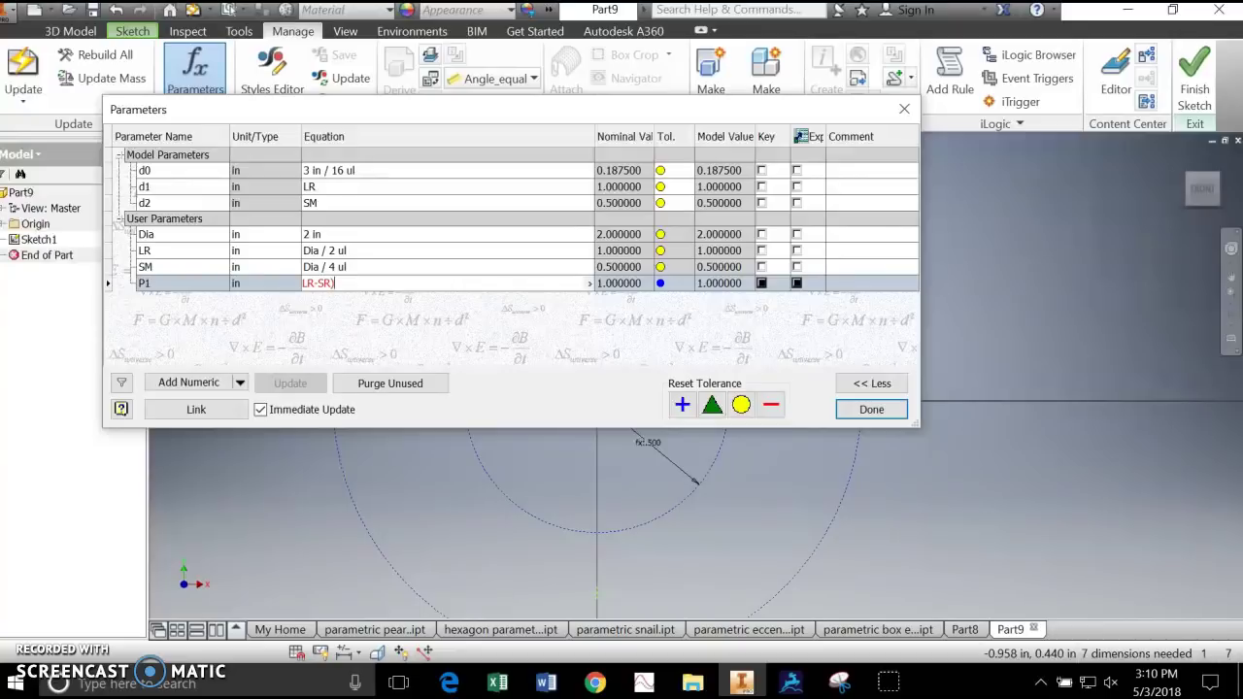
{"action": "left_click", "coordinate": [379, 278]}
{"action": "type", "text": "*"}
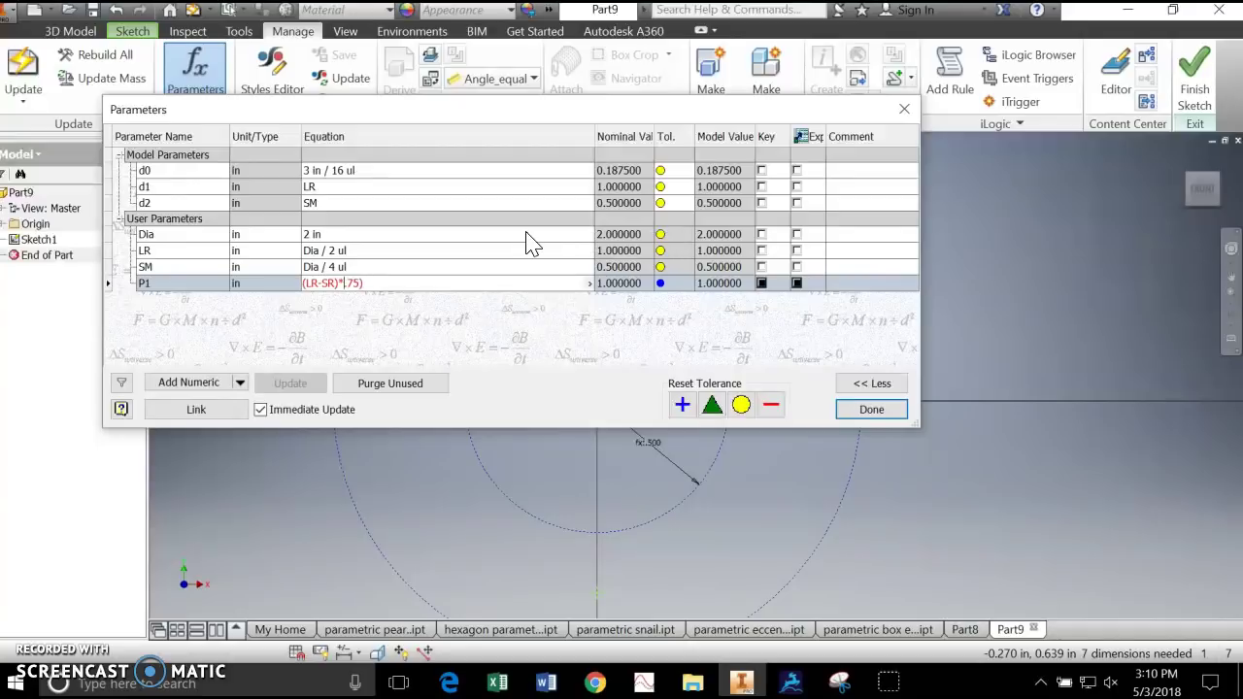
{"action": "type", "text": "("}
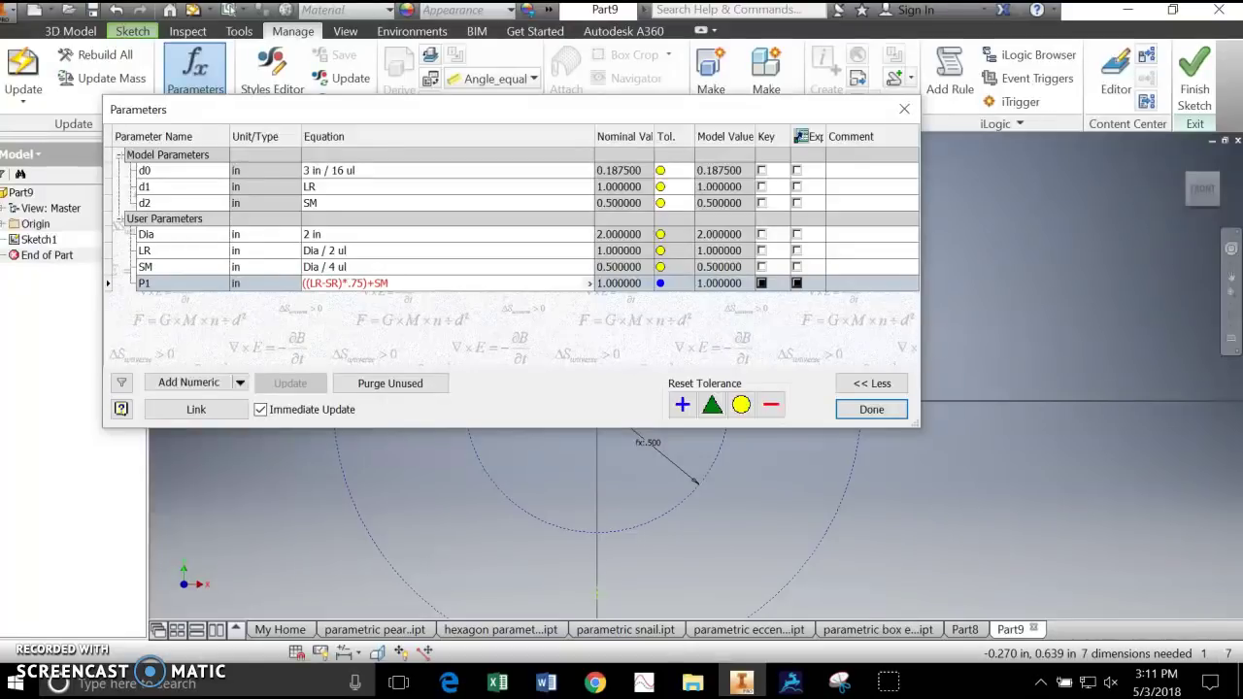
{"action": "left_click", "coordinate": [333, 283]}
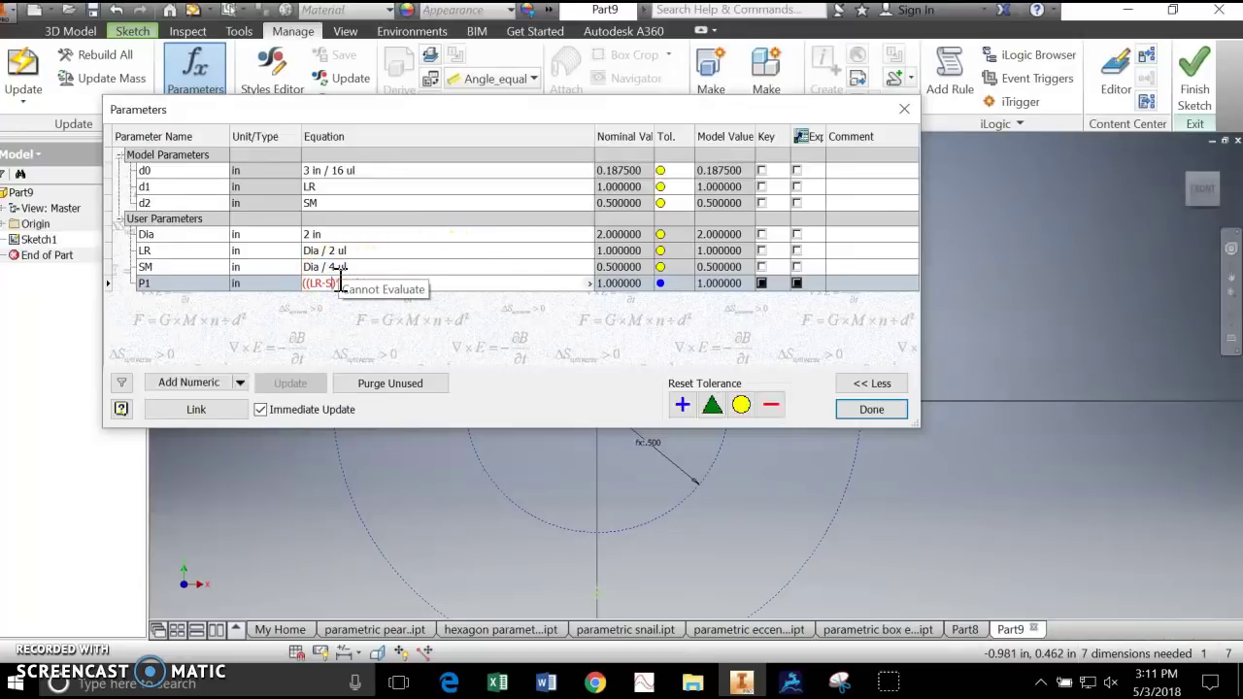
{"action": "type", "text": "M)*.75)+SM"}
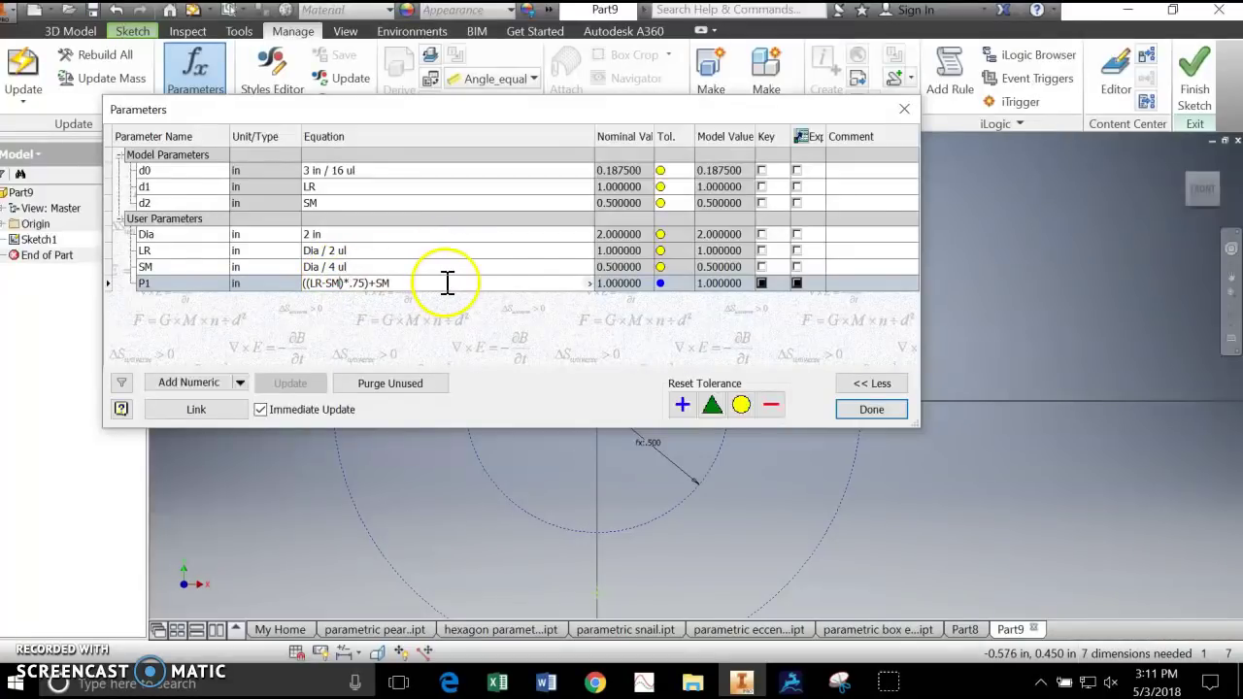
{"action": "left_click", "coordinate": [871, 410]}
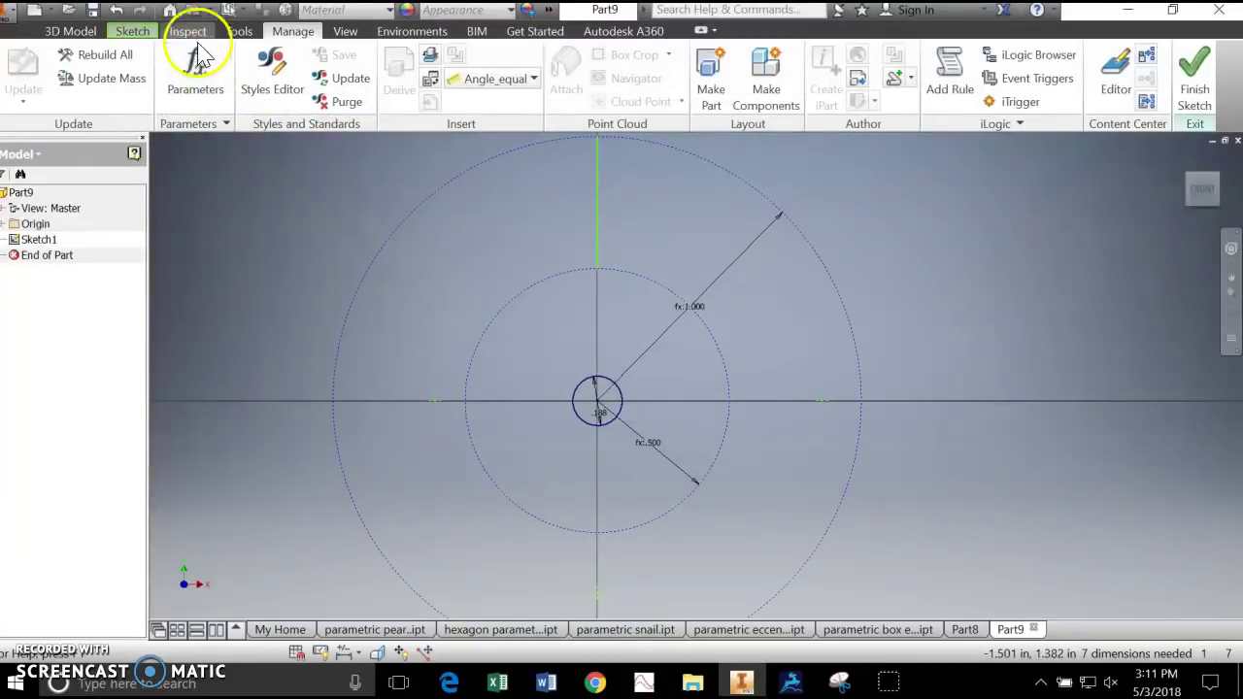
Dimension the horizontal distance from the origin to the sketch point on its right and set it to the P1 parameter.
{"action": "left_click", "coordinate": [144, 32]}
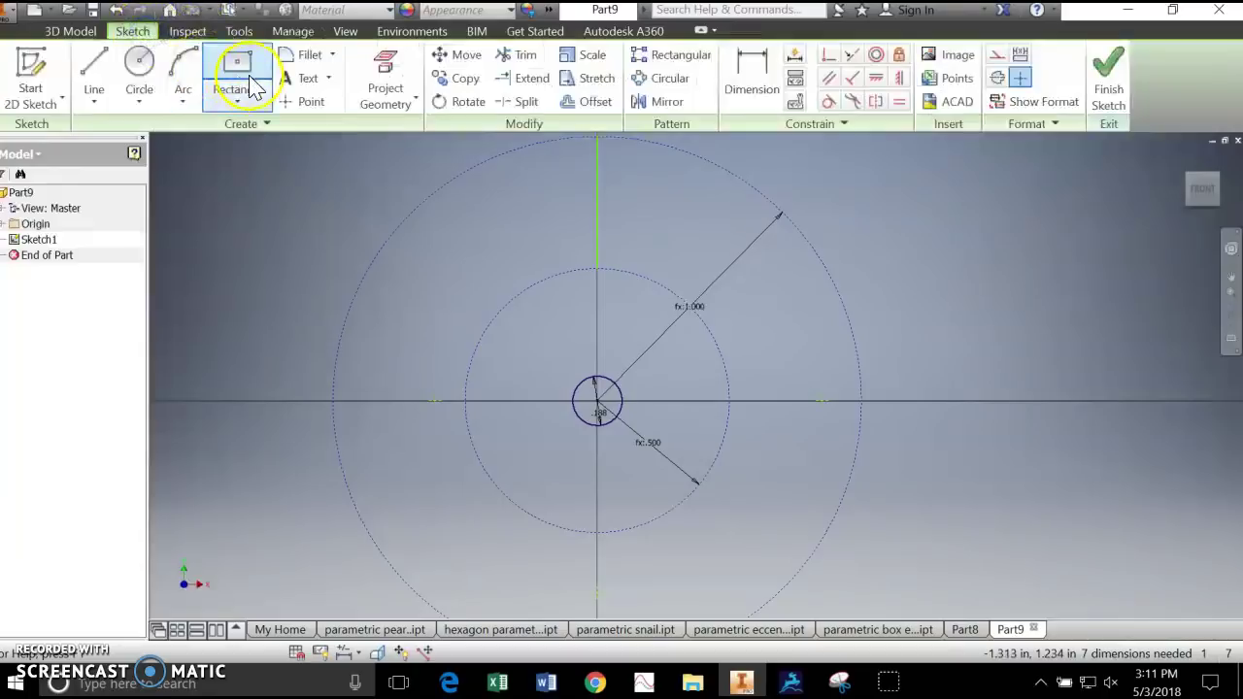
{"action": "left_click", "coordinate": [755, 68]}
{"action": "left_click", "coordinate": [623, 403]}
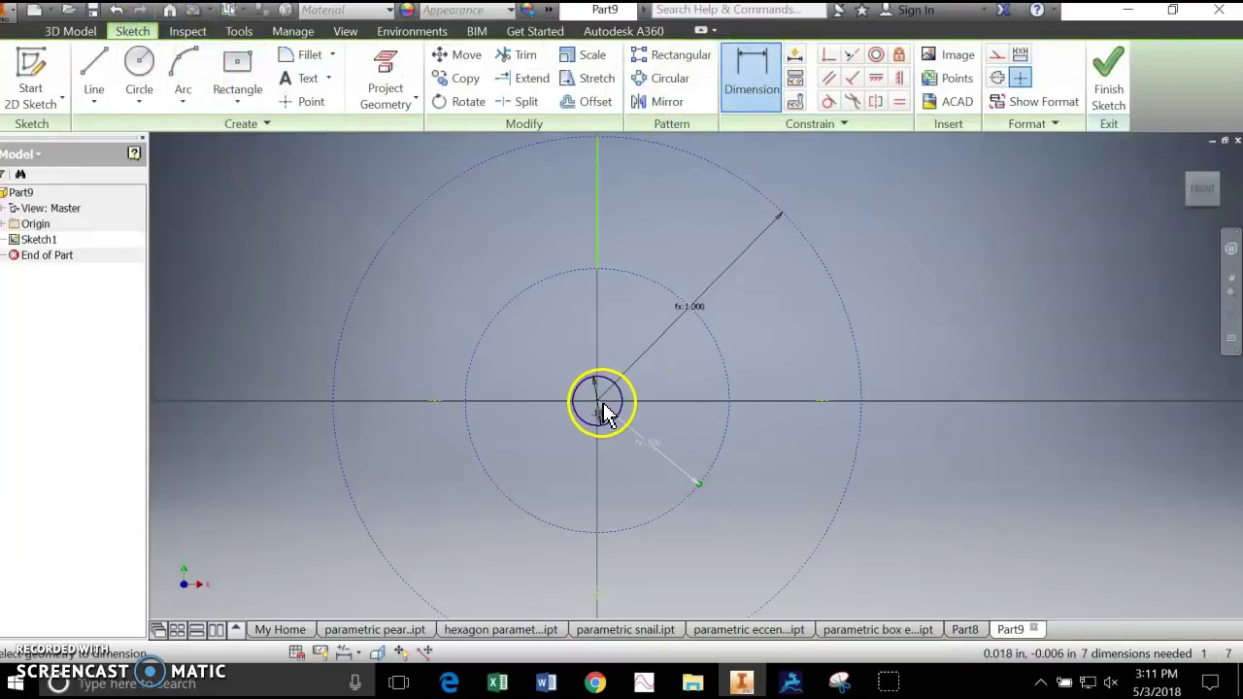
{"action": "left_click", "coordinate": [821, 401]}
{"action": "left_click", "coordinate": [741, 360]}
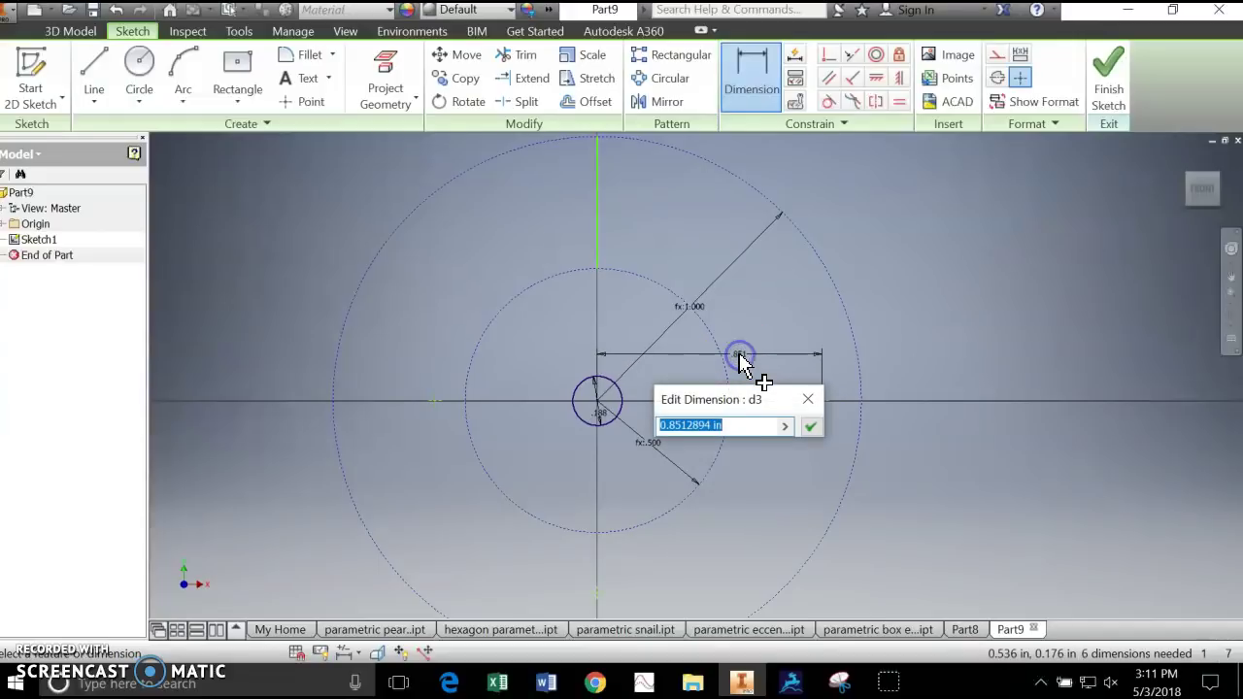
{"action": "type", "text": "P"}
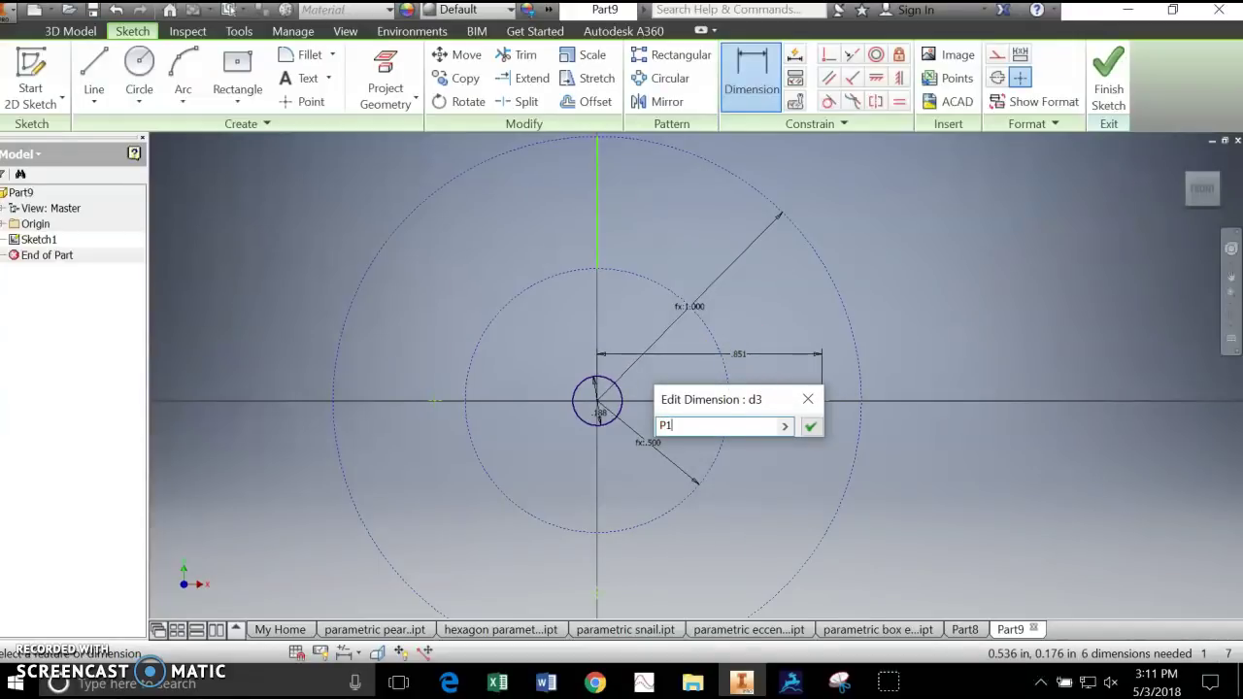
{"action": "type", "text": "1"}
{"action": "key", "text": "Return"}
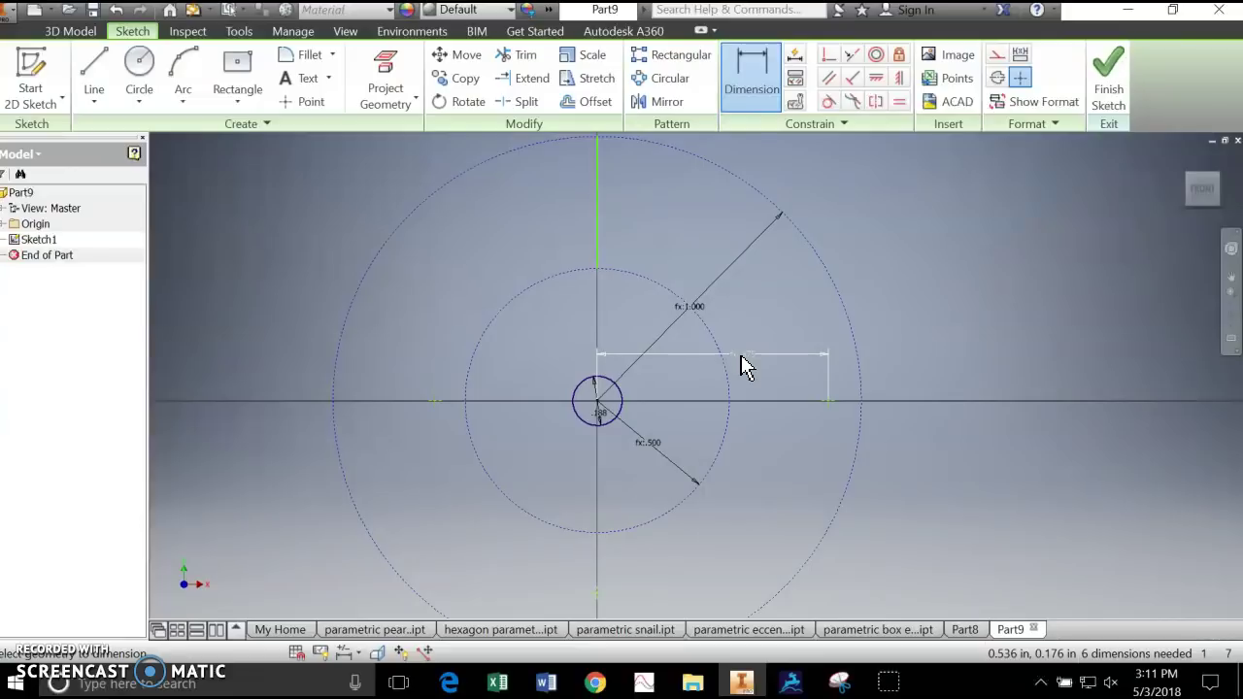
{"action": "right_click", "coordinate": [829, 401]}
{"action": "left_click", "coordinate": [888, 402]}
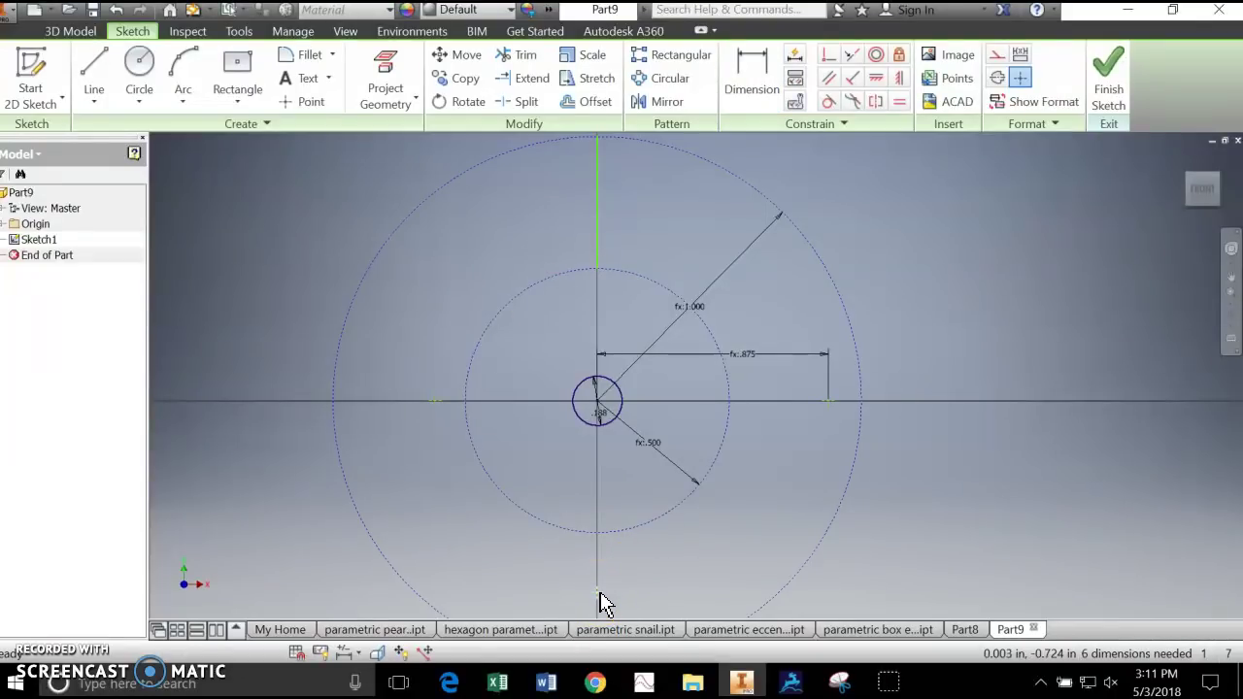
Add a numeric user parameter named P2 with inches as its unit.
{"action": "left_click", "coordinate": [309, 35]}
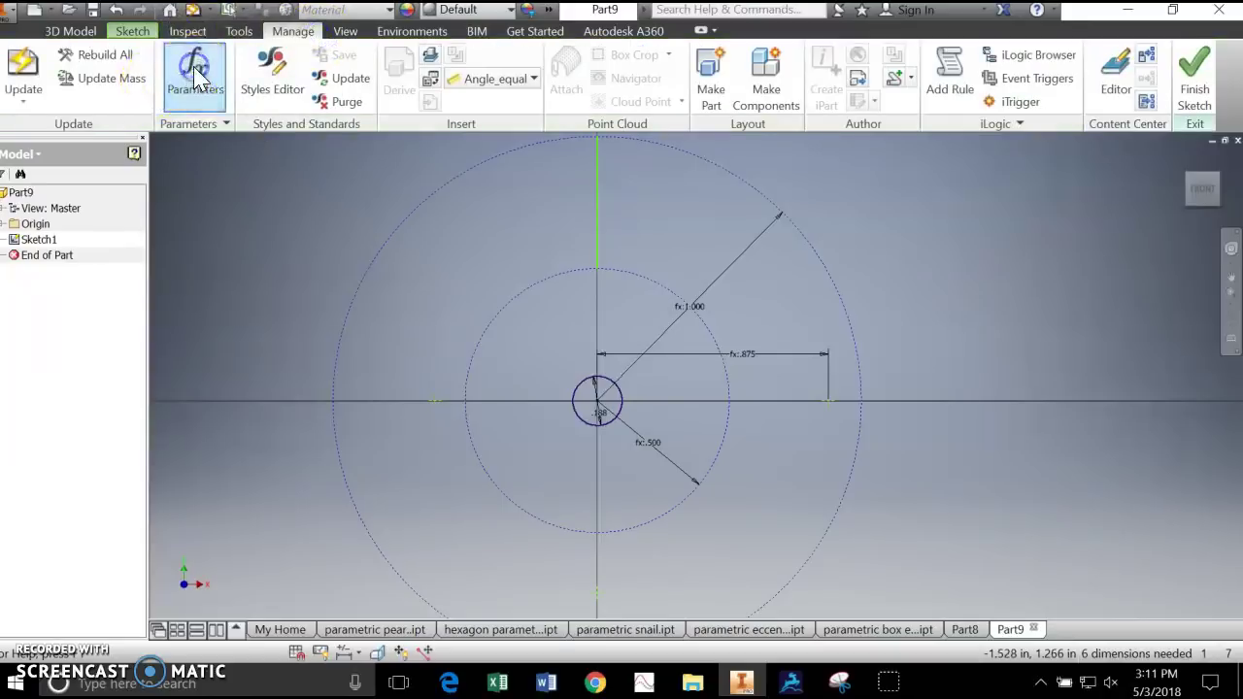
{"action": "left_click", "coordinate": [195, 76]}
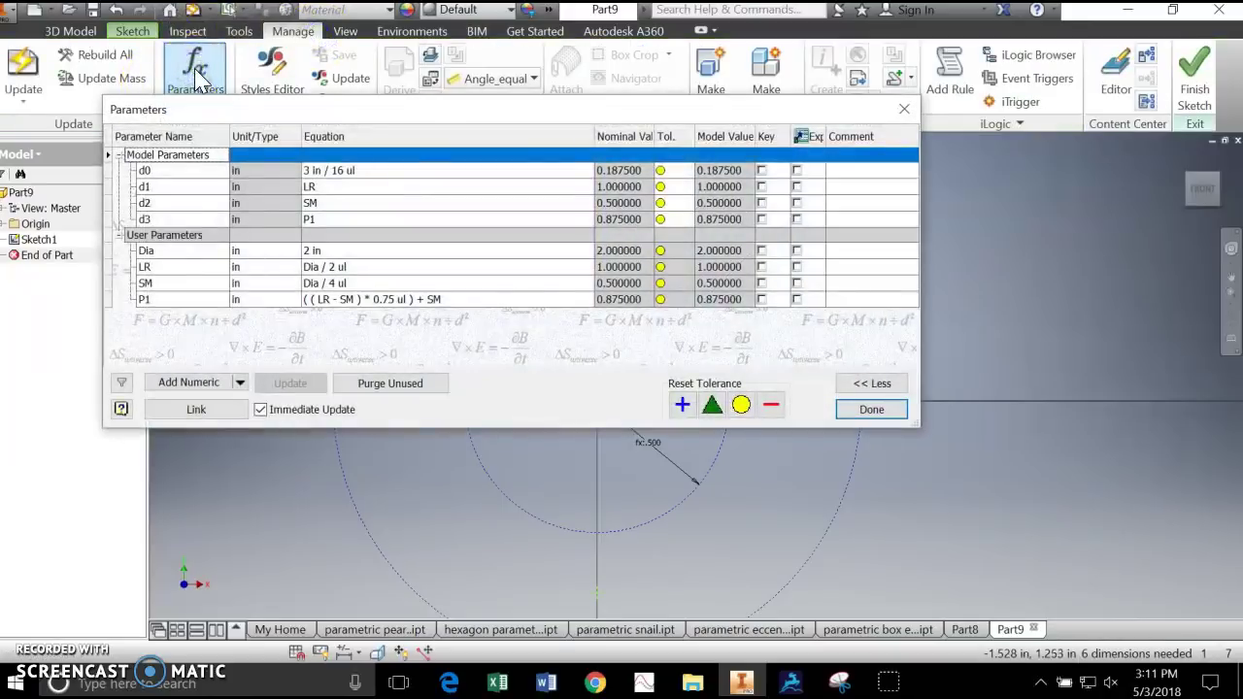
{"action": "left_click", "coordinate": [197, 383]}
{"action": "type", "text": "P"}
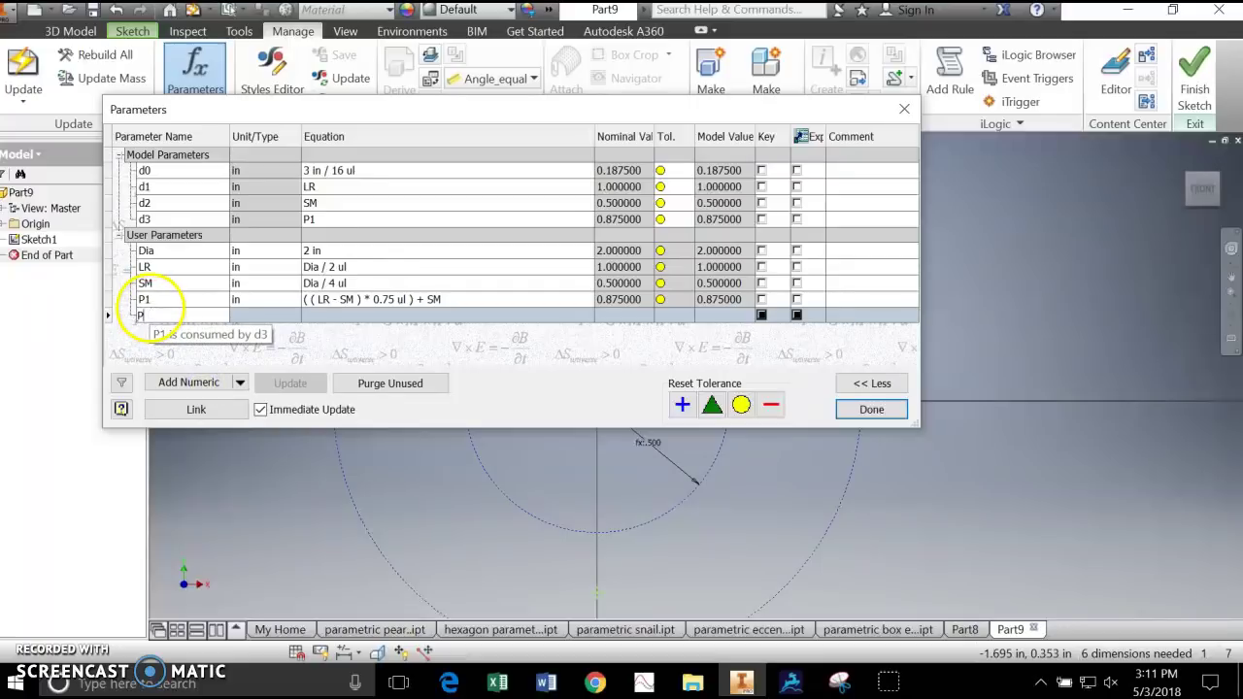
{"action": "type", "text": "2"}
{"action": "left_click", "coordinate": [242, 316]}
{"action": "left_click", "coordinate": [243, 316]}
{"action": "key", "text": "Escape"}
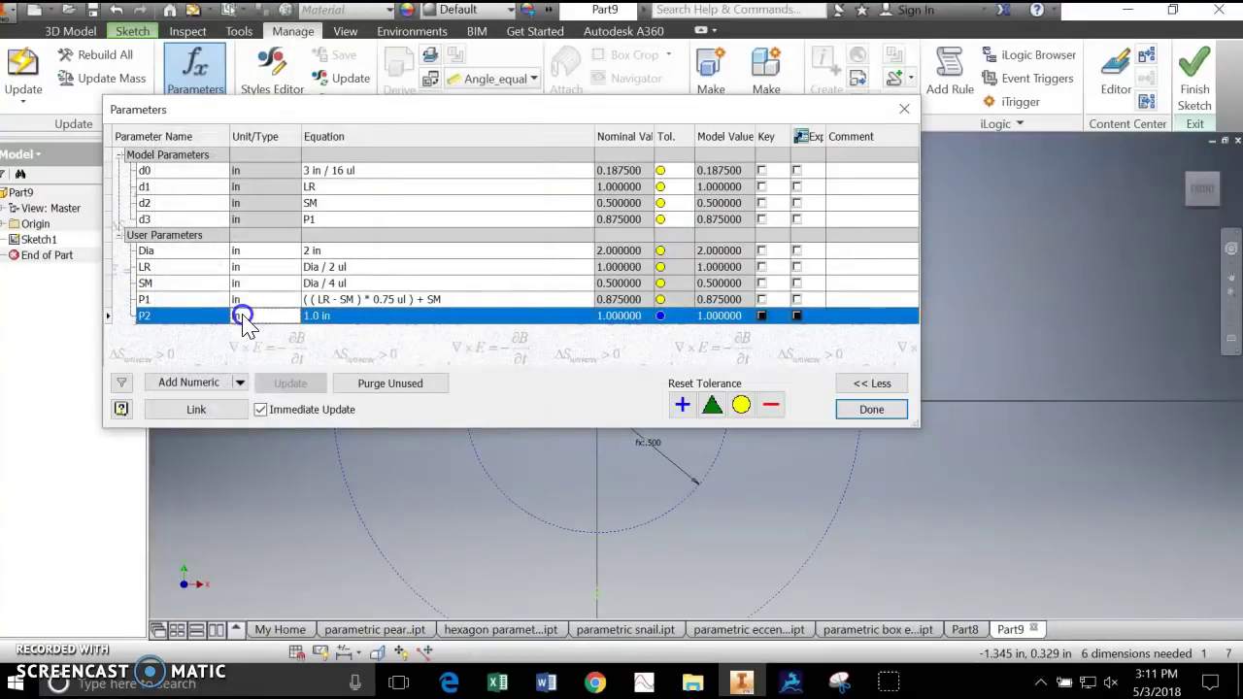
Copy P1's equation into P2 and change its factor to give ((LR - SM) * 0.50 ul) + SM.
{"action": "left_click", "coordinate": [449, 303]}
{"action": "right_click", "coordinate": [451, 303]}
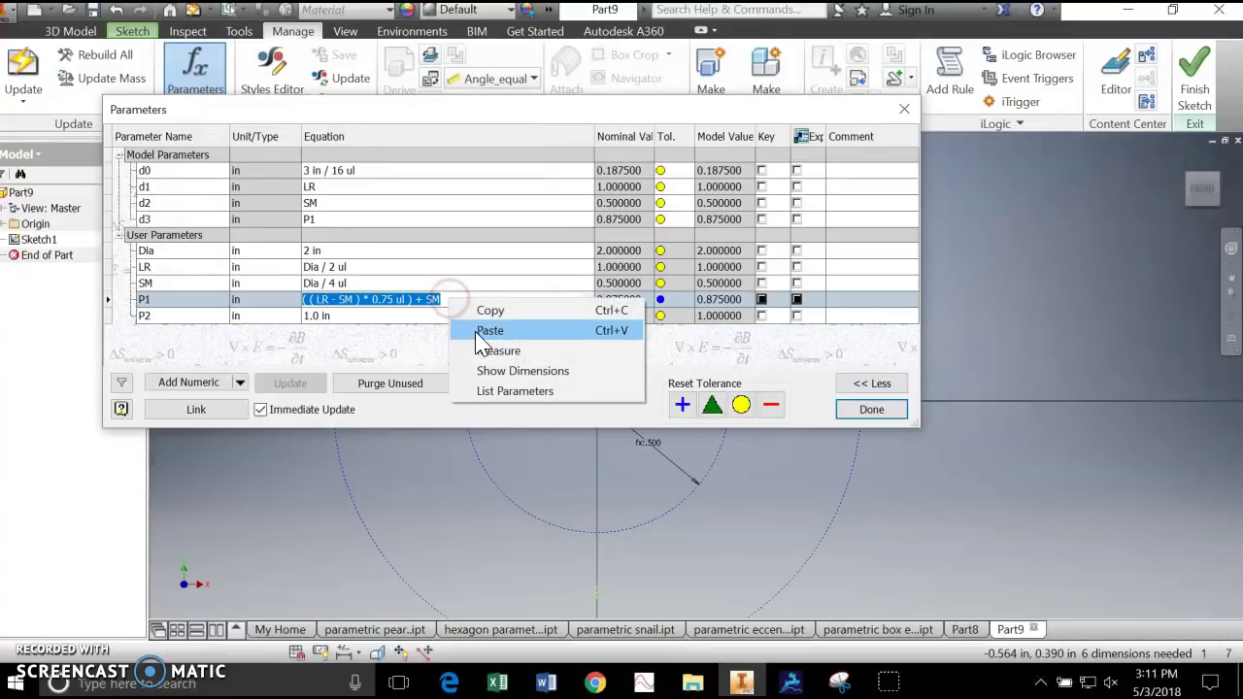
{"action": "left_click", "coordinate": [490, 311]}
{"action": "left_click", "coordinate": [461, 314]}
{"action": "key", "text": "BackSpace"}
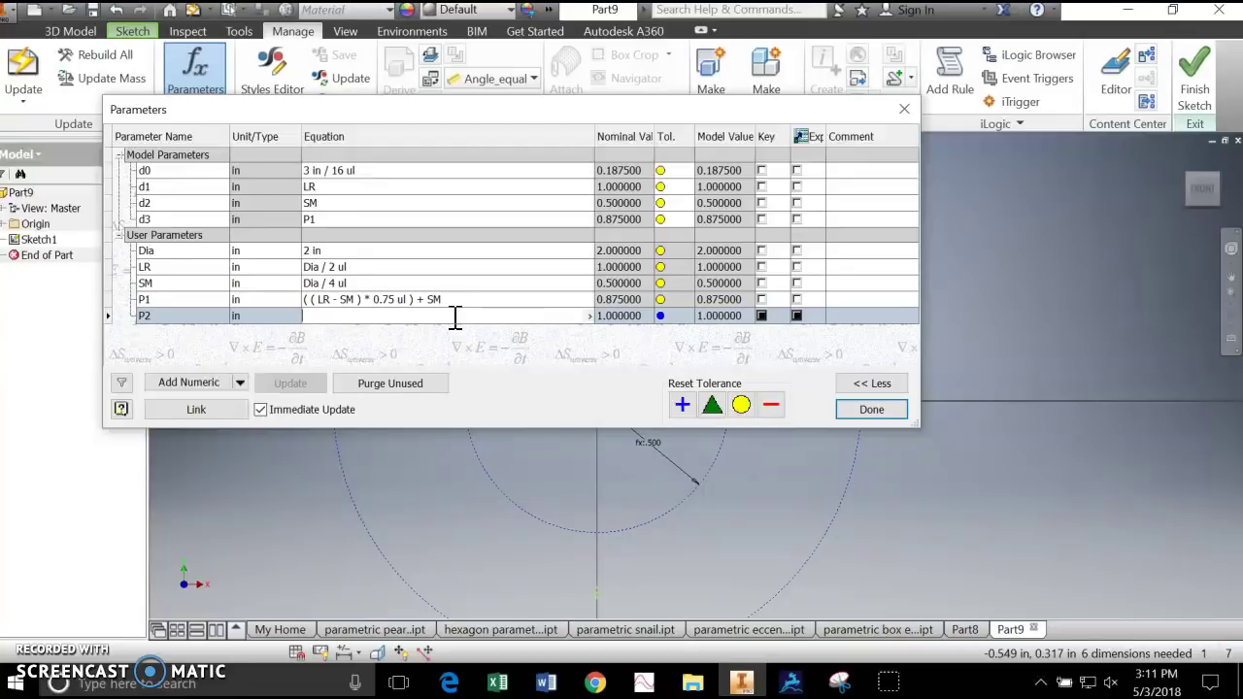
{"action": "key", "text": "ctrl+v"}
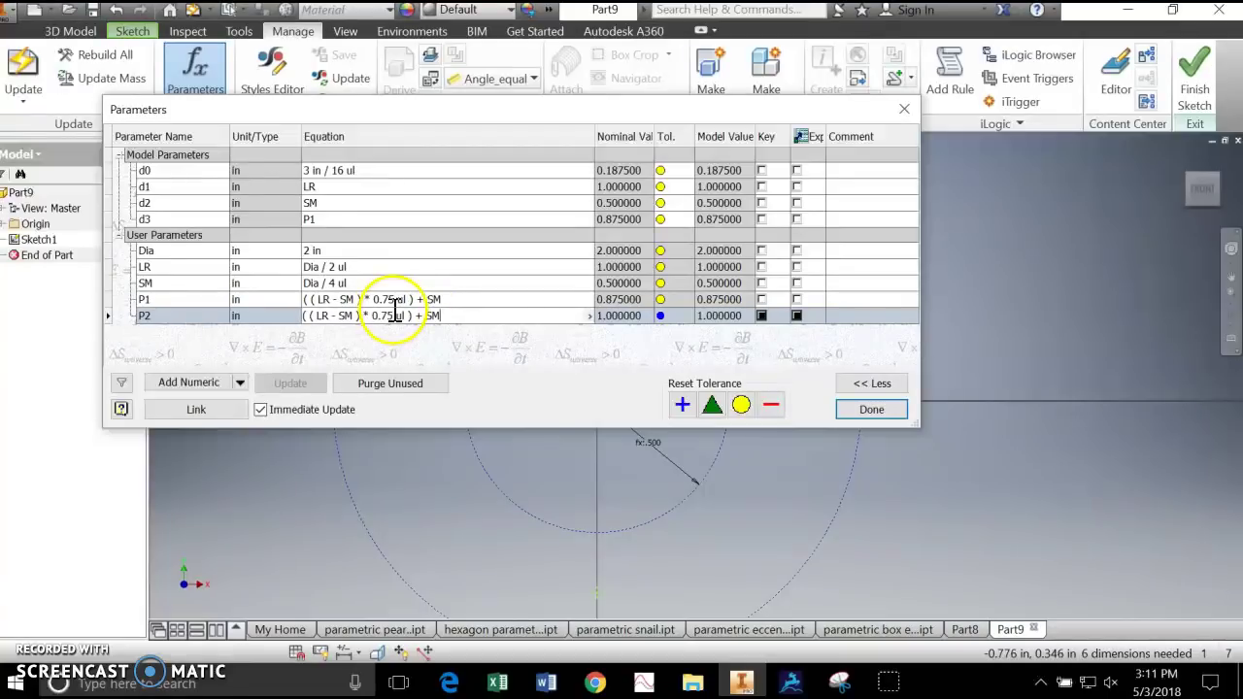
{"action": "key", "text": "BackSpace"}
{"action": "key", "text": "BackSpace"}
{"action": "type", "text": "50"}
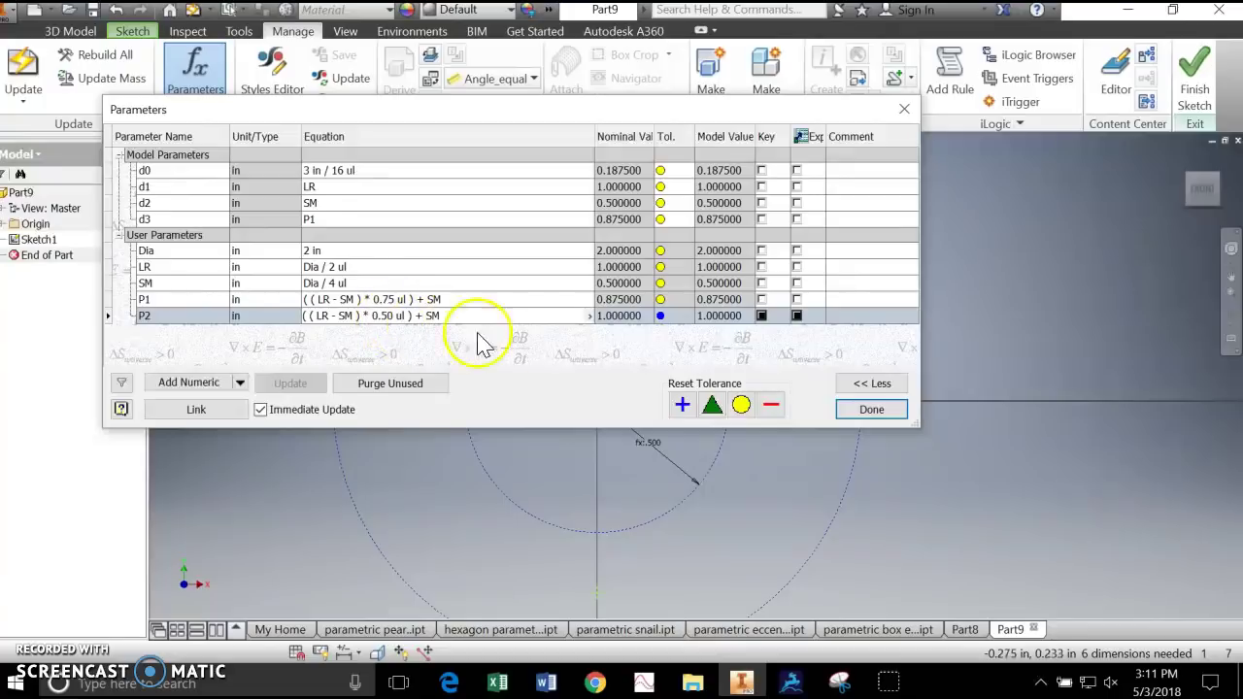
{"action": "left_click", "coordinate": [895, 411]}
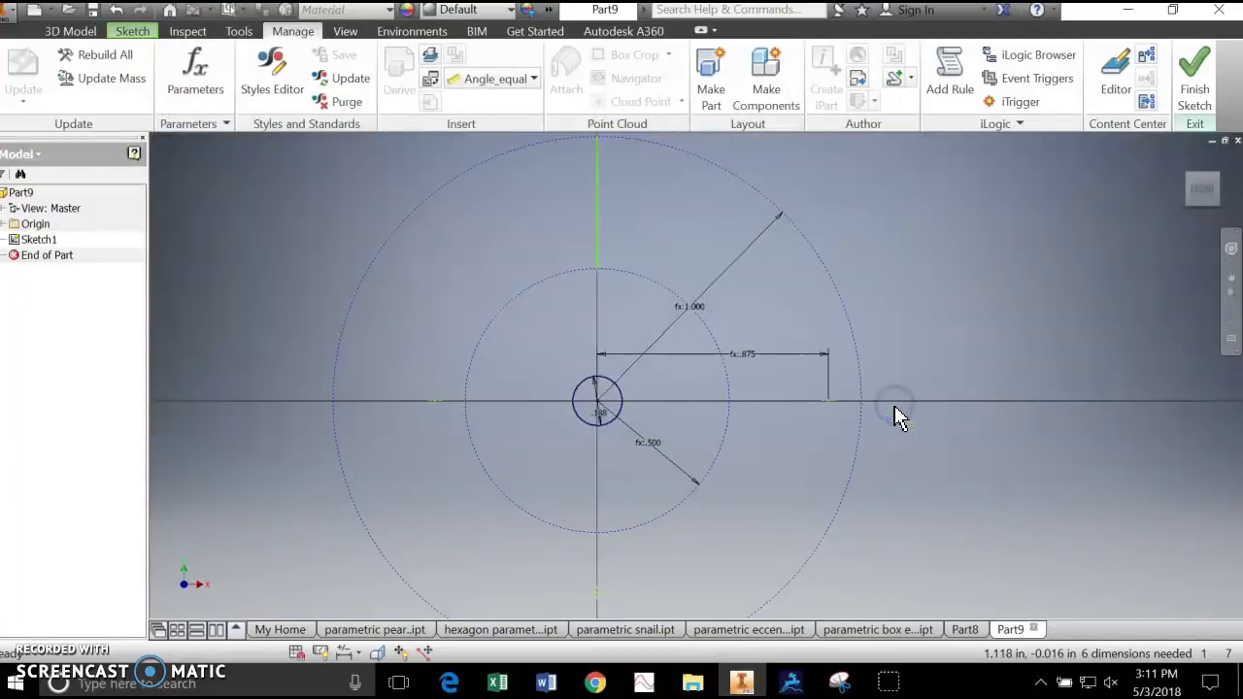
Add a numeric user parameter P3 in inches with the equation ((LR - SM) * 0.25 ul) + SM, reusing the copied equation.
{"action": "left_click", "coordinate": [195, 76]}
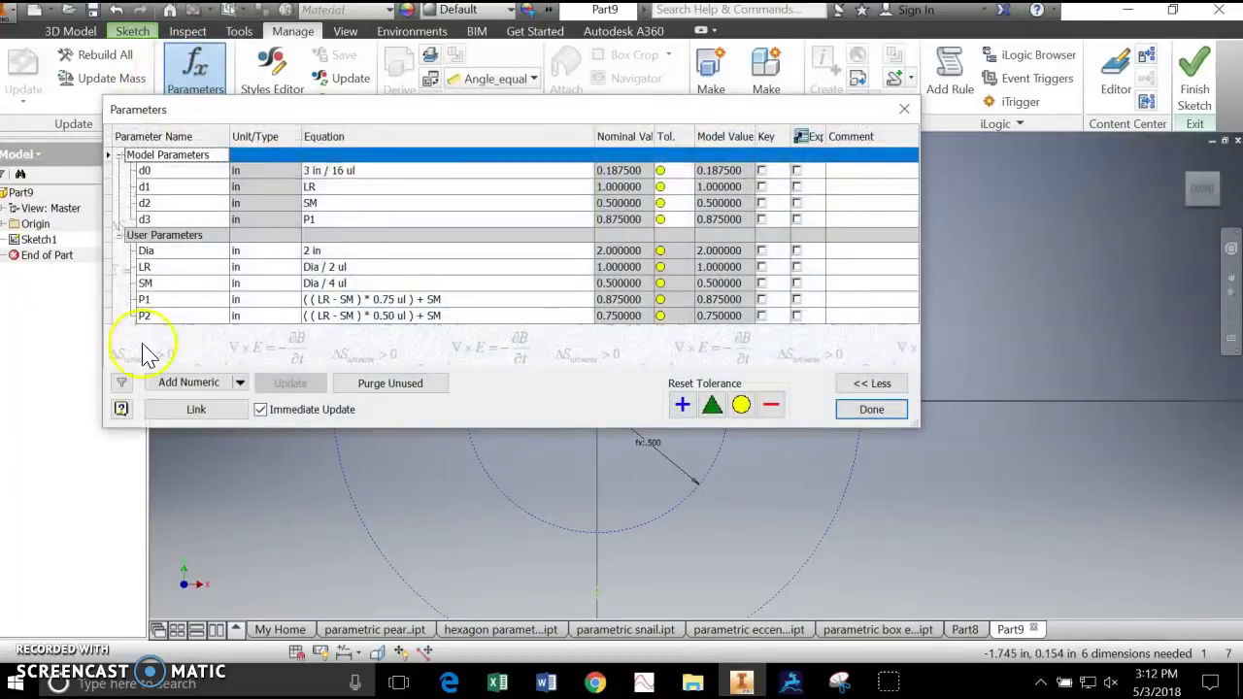
{"action": "left_click", "coordinate": [194, 381]}
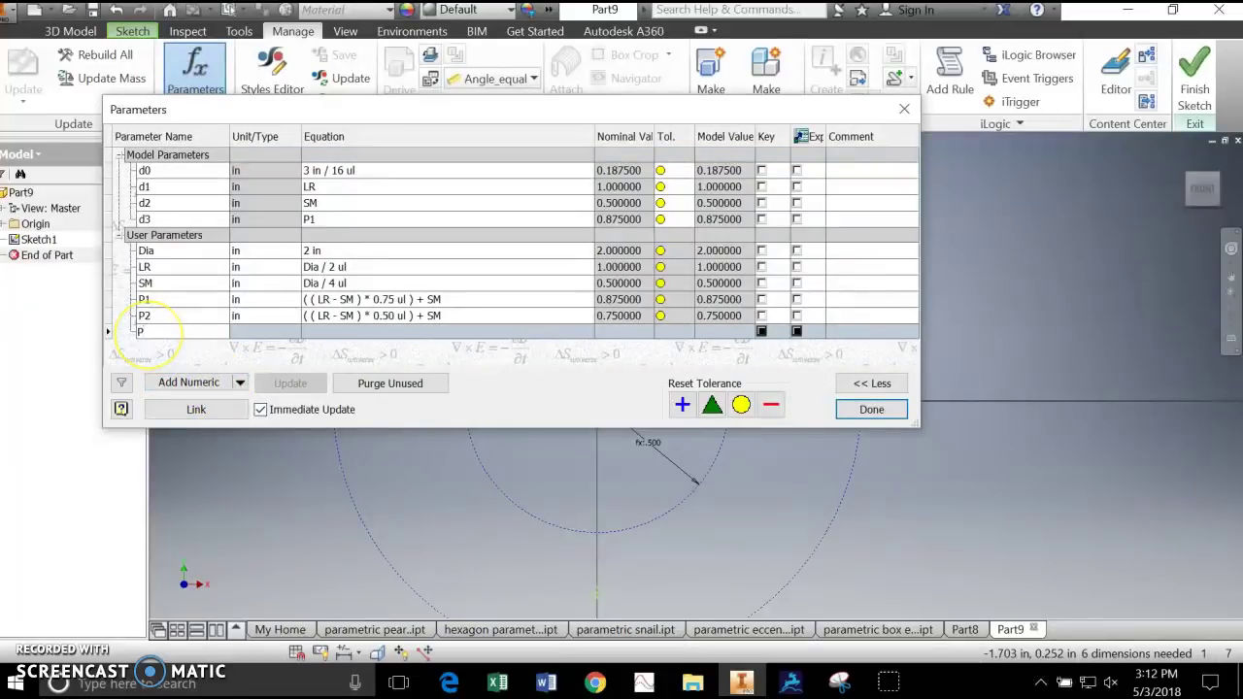
{"action": "left_click", "coordinate": [240, 332]}
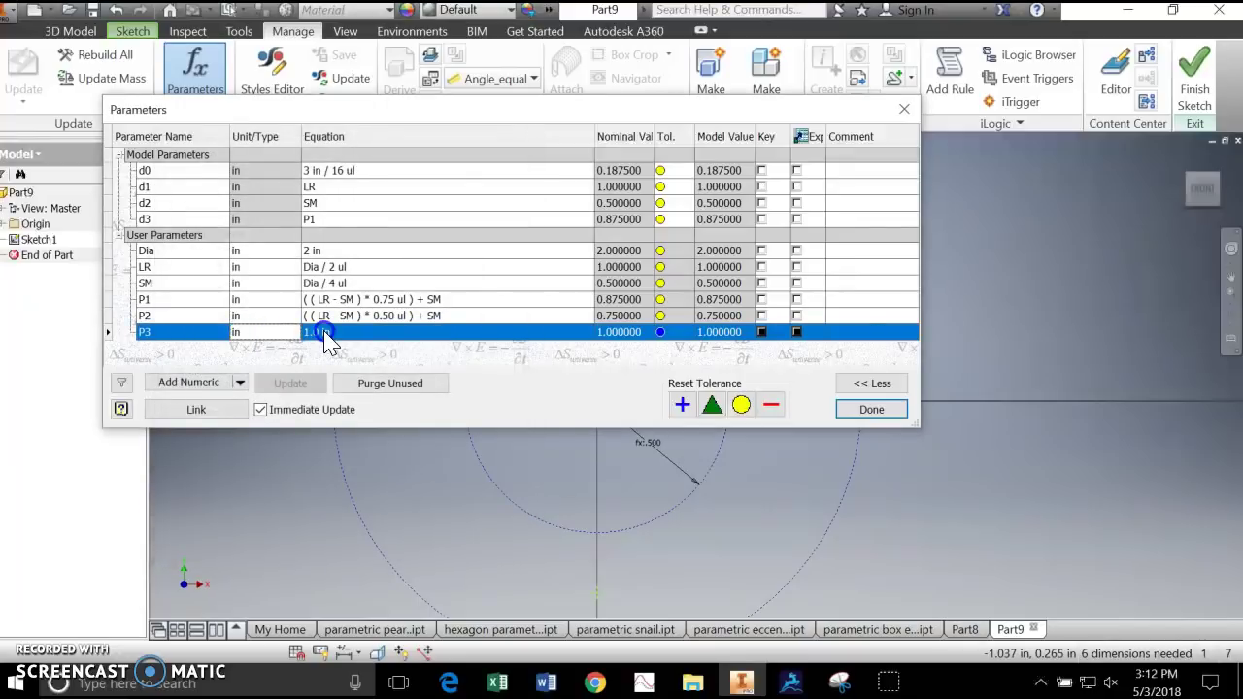
{"action": "left_click", "coordinate": [323, 332]}
{"action": "key", "text": "BackSpace"}
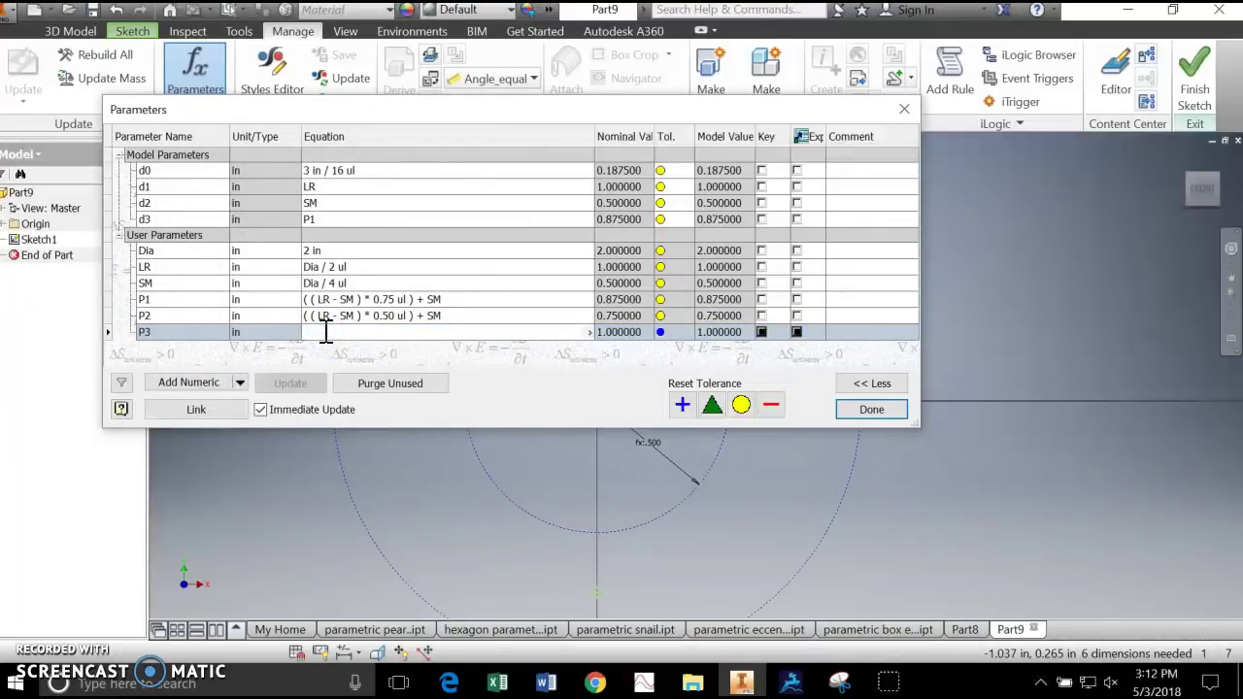
{"action": "key", "text": "ctrl+v"}
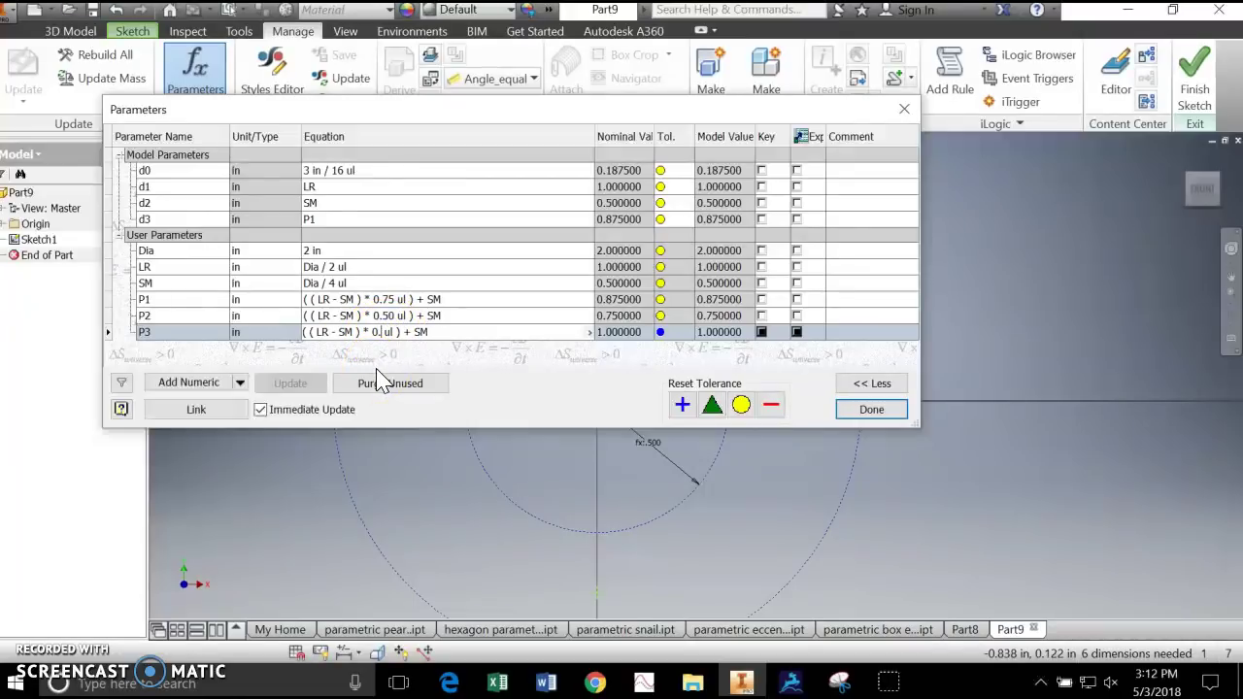
{"action": "type", "text": "25"}
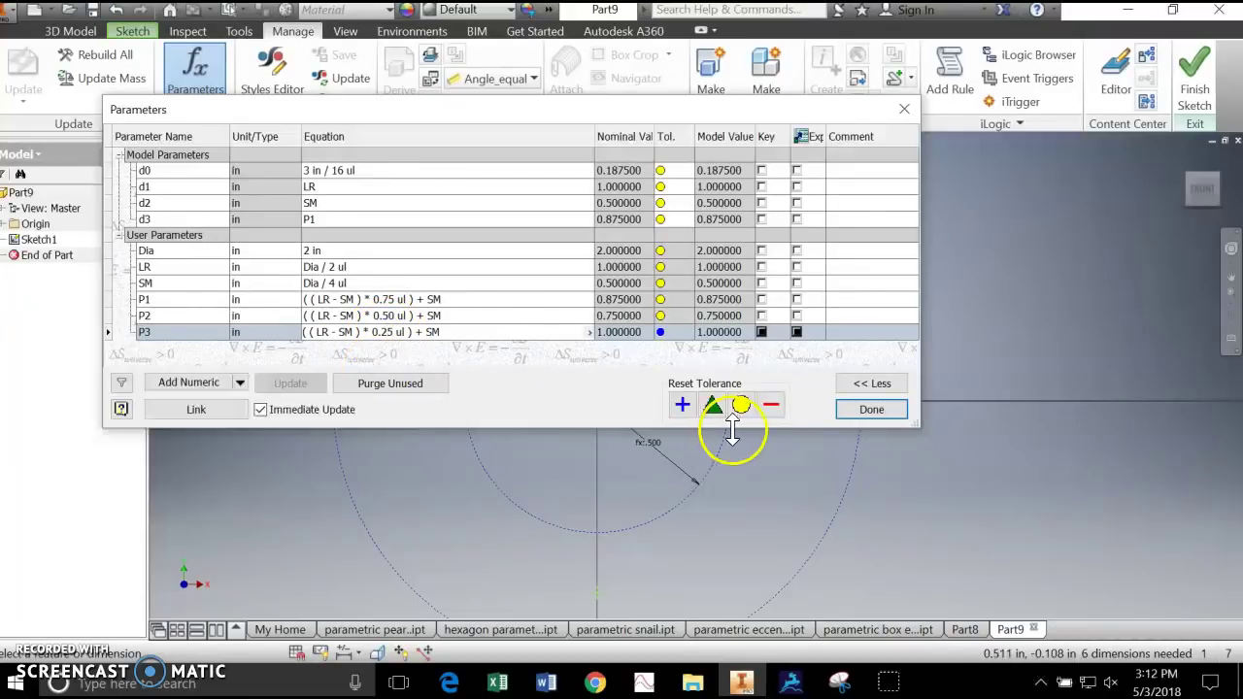
{"action": "left_click", "coordinate": [870, 412]}
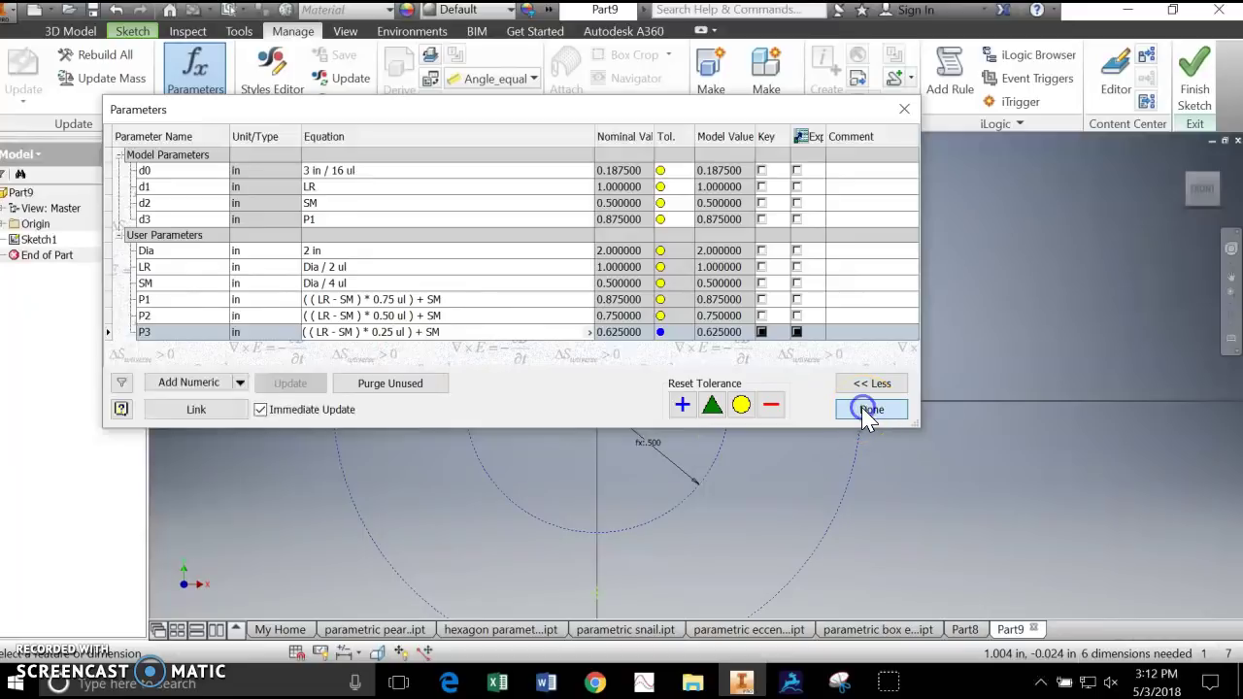
{"action": "middle_click_drag", "start_coordinate": [929, 472], "coordinate": [936, 372]}
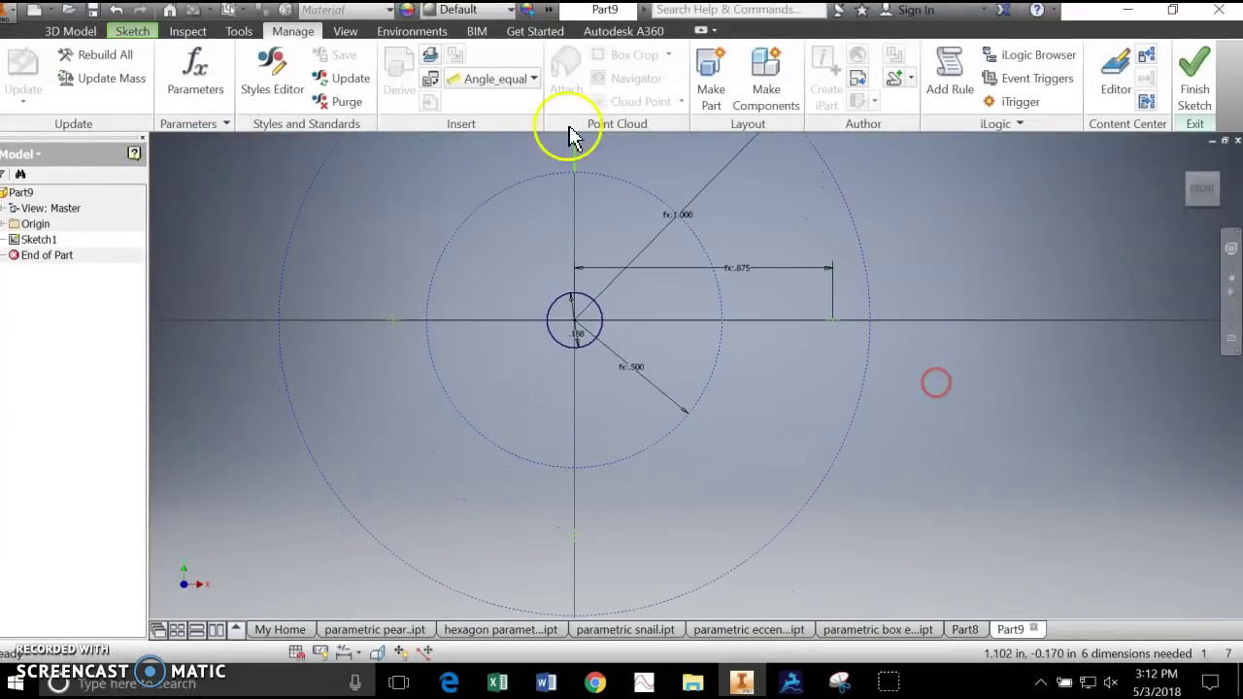
{"action": "left_click", "coordinate": [197, 74]}
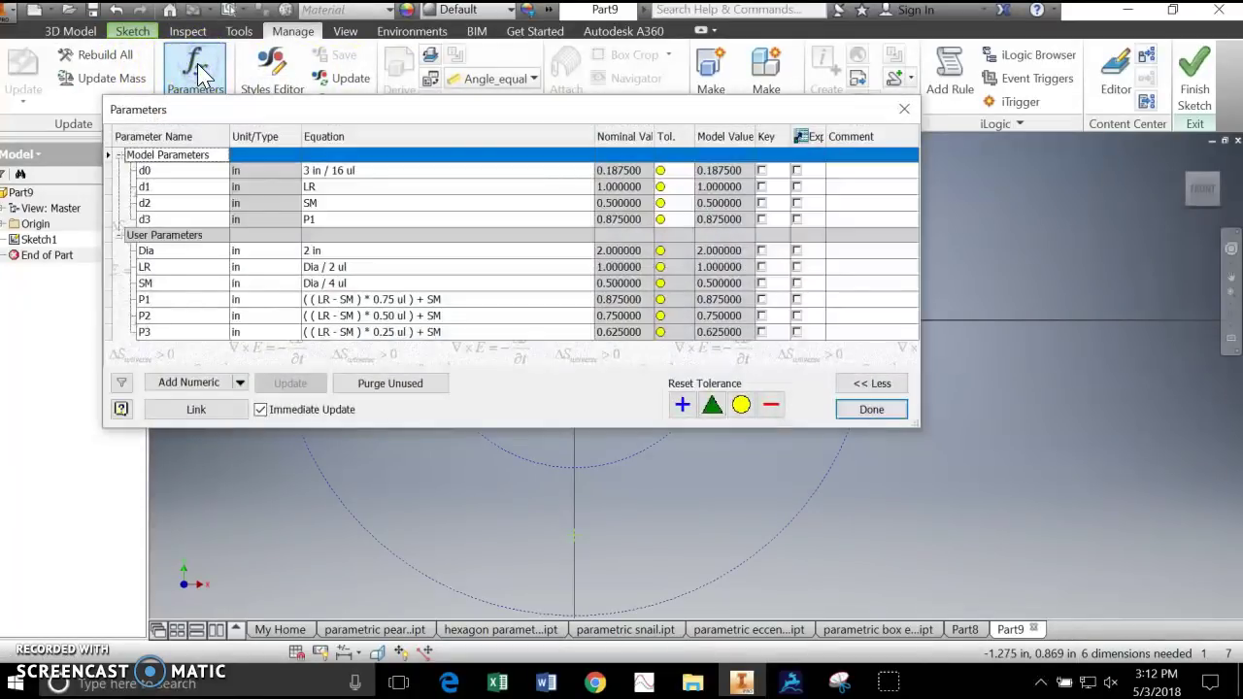
{"action": "left_click", "coordinate": [905, 113]}
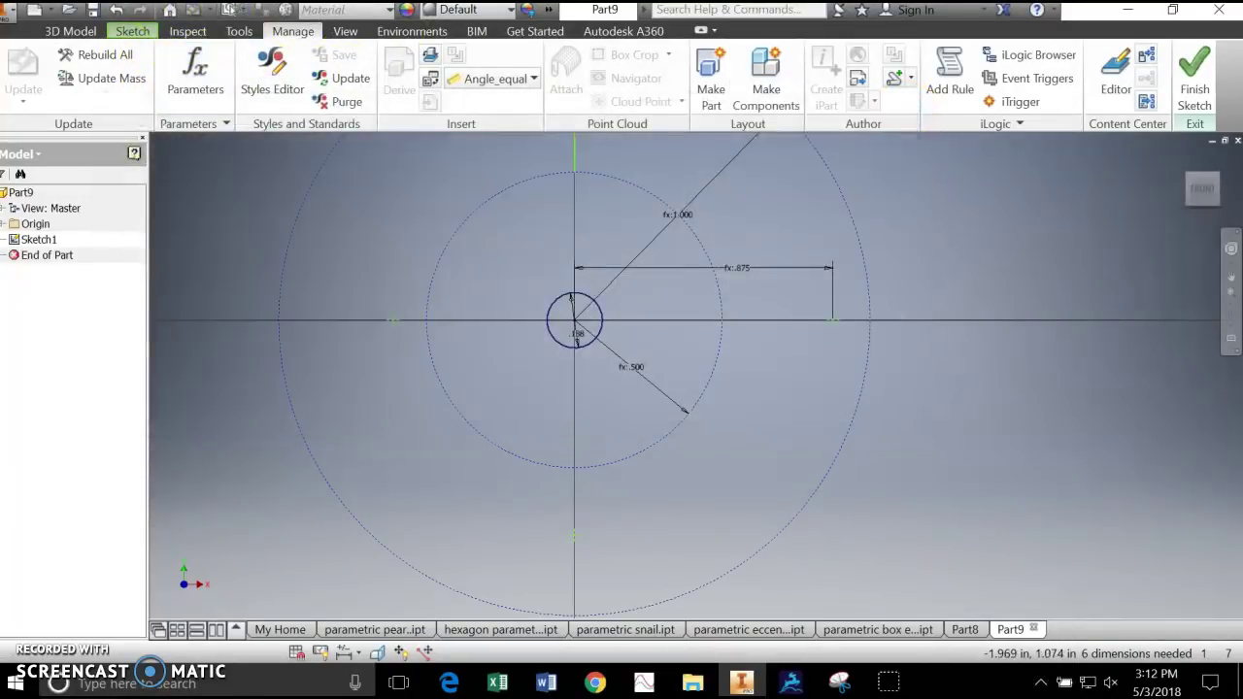
Dimension the vertical distance from the origin to the sketch point below it and set it to the P2 parameter.
{"action": "left_click", "coordinate": [114, 32]}
{"action": "left_click", "coordinate": [752, 78]}
{"action": "left_click", "coordinate": [574, 317]}
{"action": "left_click", "coordinate": [573, 536]}
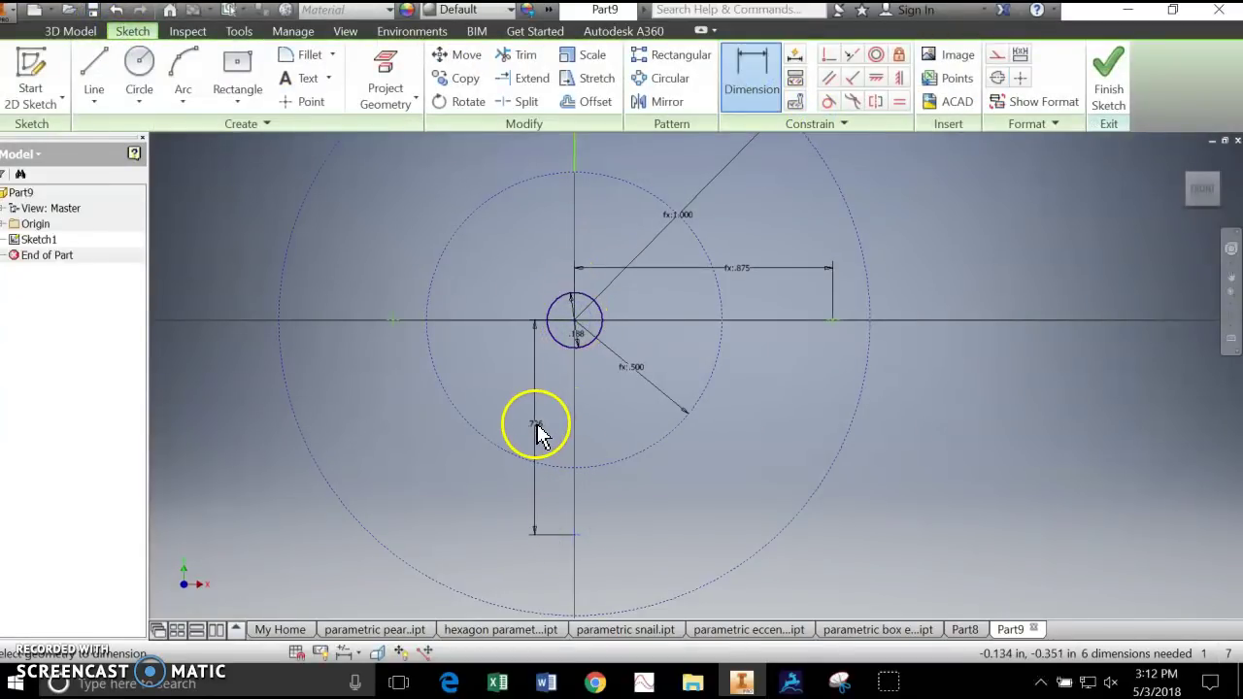
{"action": "left_click", "coordinate": [535, 429]}
{"action": "type", "text": "P2"}
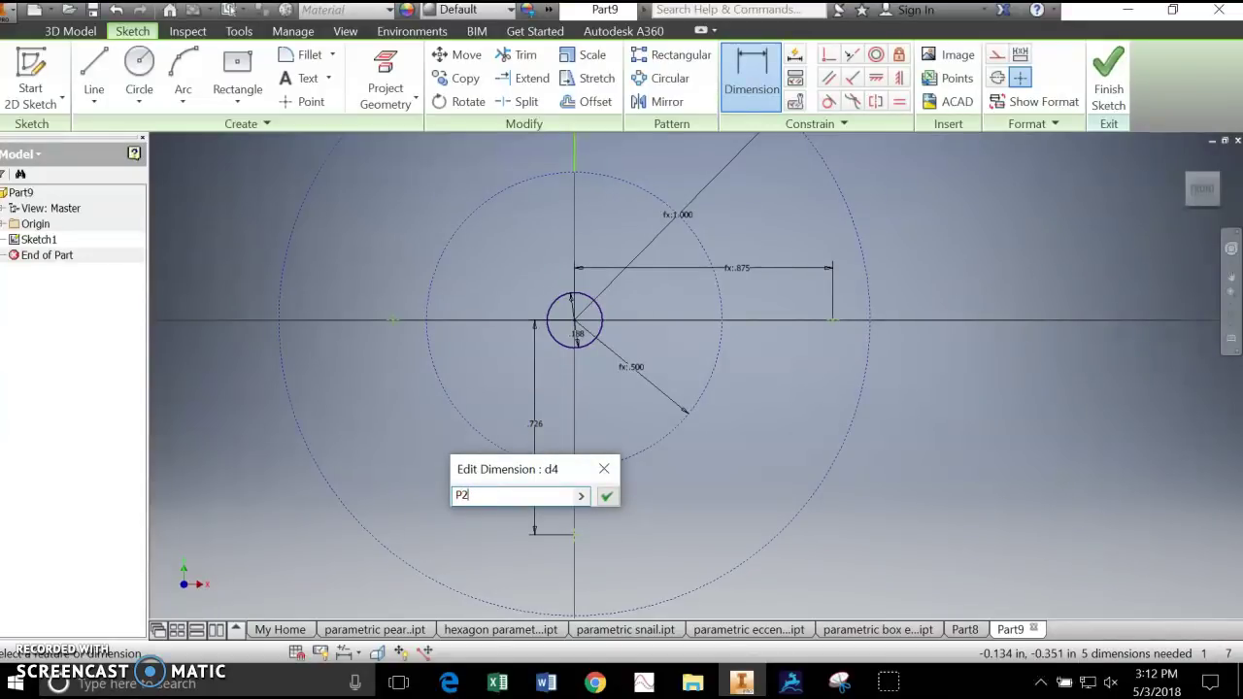
{"action": "key", "text": "Return"}
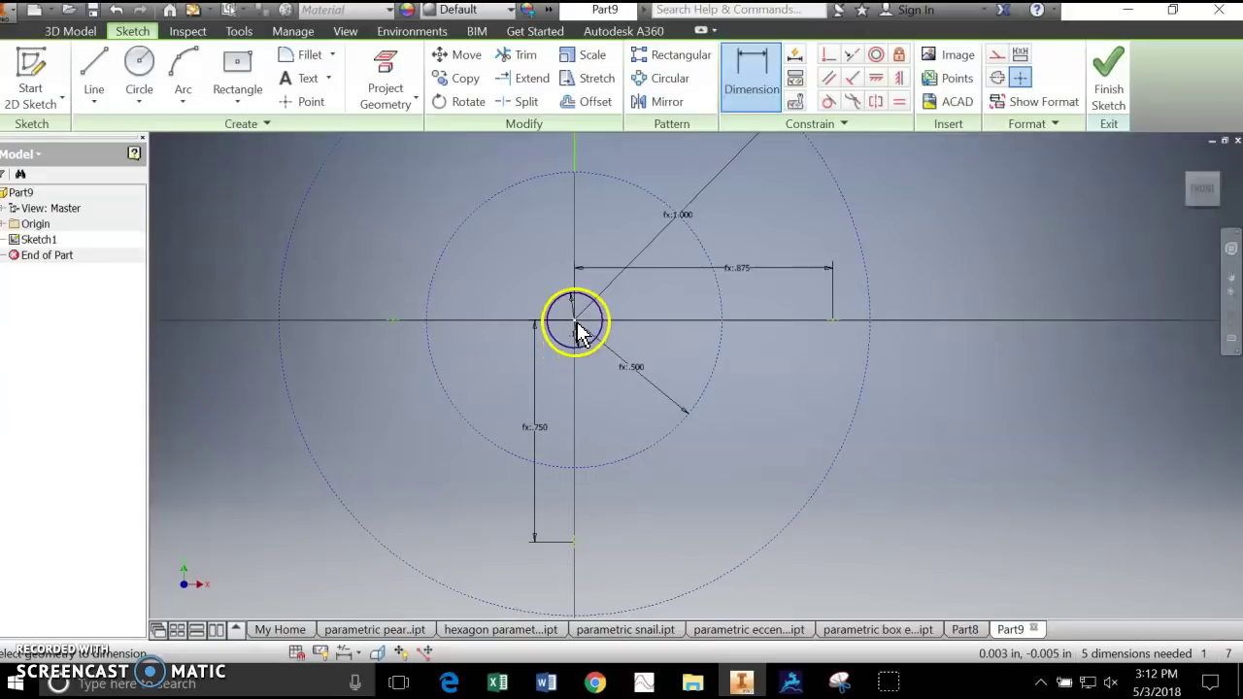
Dimension the horizontal distance from the origin to the sketch point on its left and set it to the P3 parameter.
{"action": "left_click", "coordinate": [394, 319]}
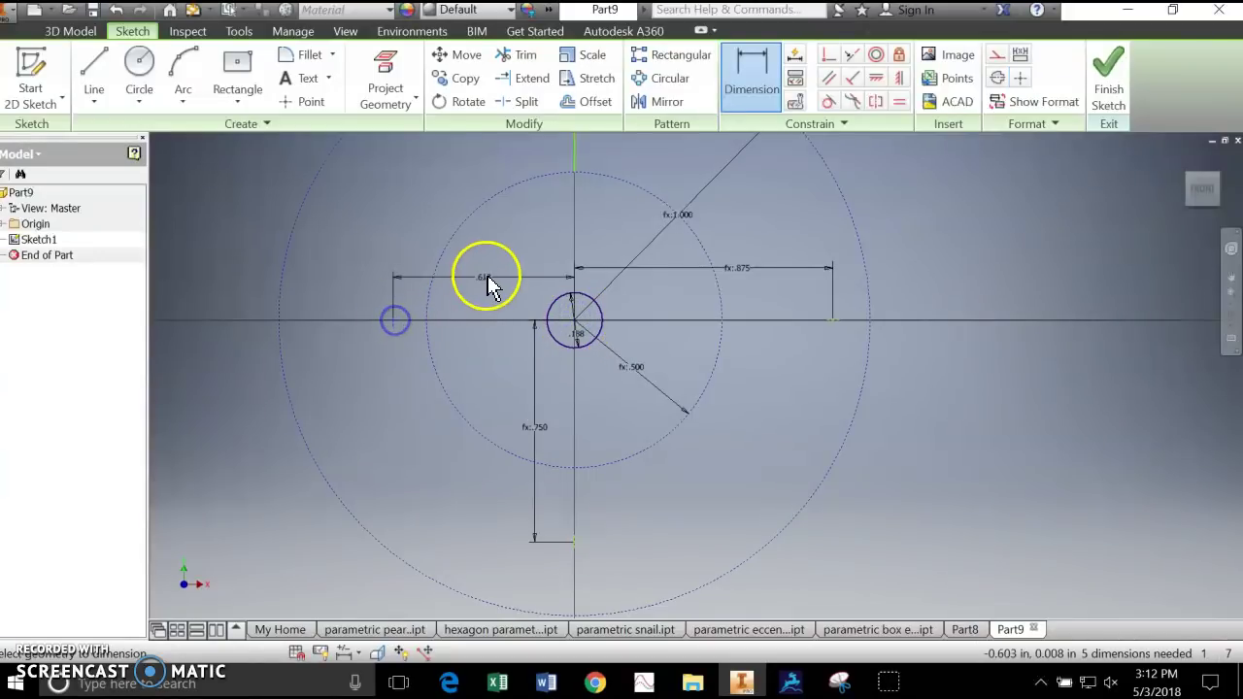
{"action": "left_click", "coordinate": [488, 265]}
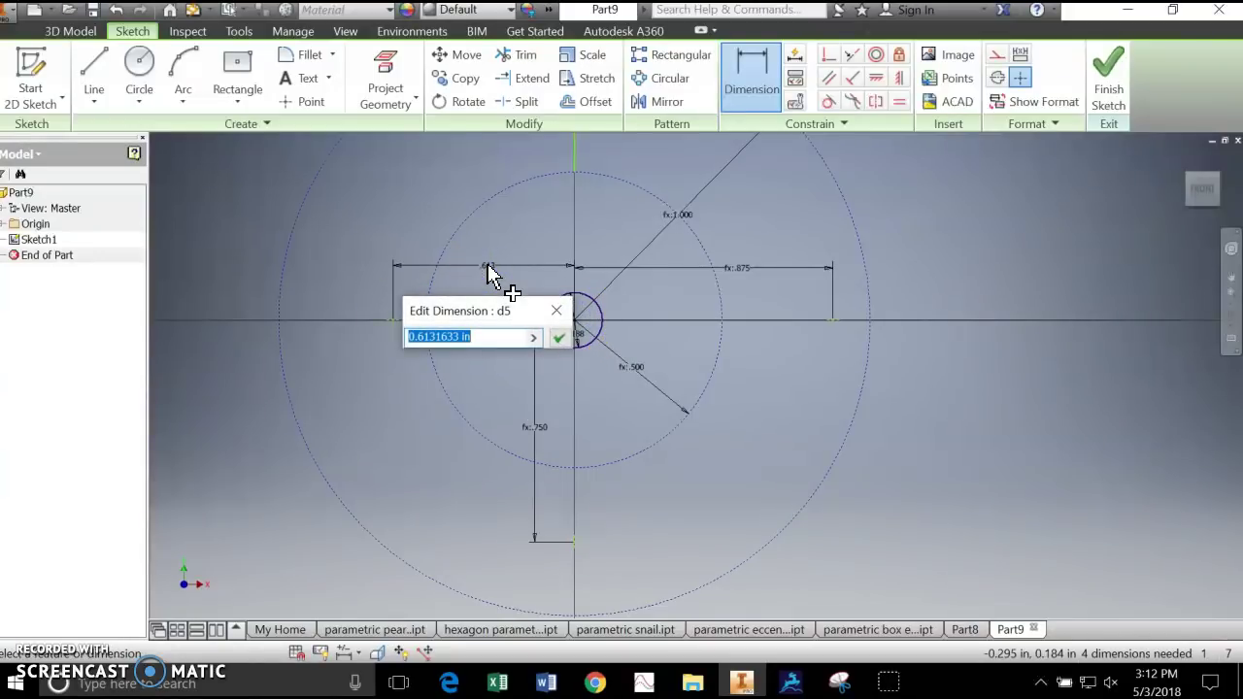
{"action": "type", "text": "P3"}
{"action": "key", "text": "Return"}
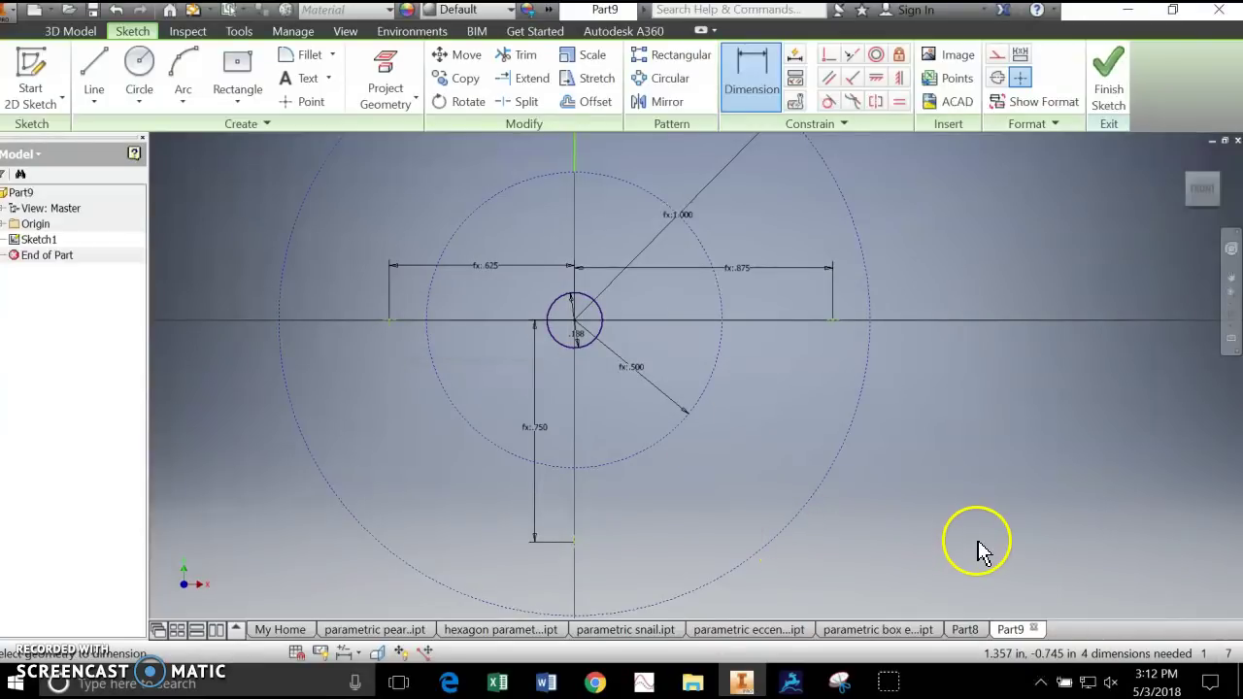
{"action": "left_click", "coordinate": [942, 479]}
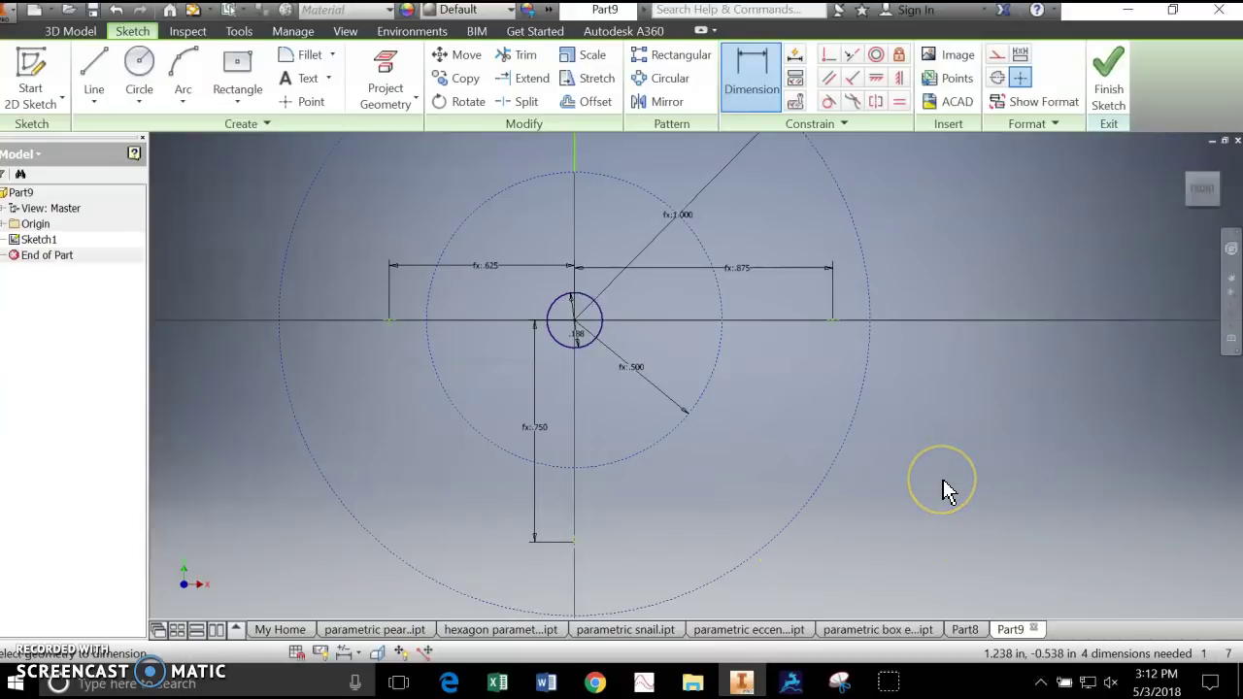
Draw an interpolation spline from the vertical line's upper end through the right, bottom and left sketch points to the line's lower end.
{"action": "scroll", "coordinate": [947, 490], "scroll_direction": "down", "scroll_amount": 2}
{"action": "scroll", "coordinate": [944, 480], "scroll_direction": "up", "scroll_amount": 4}
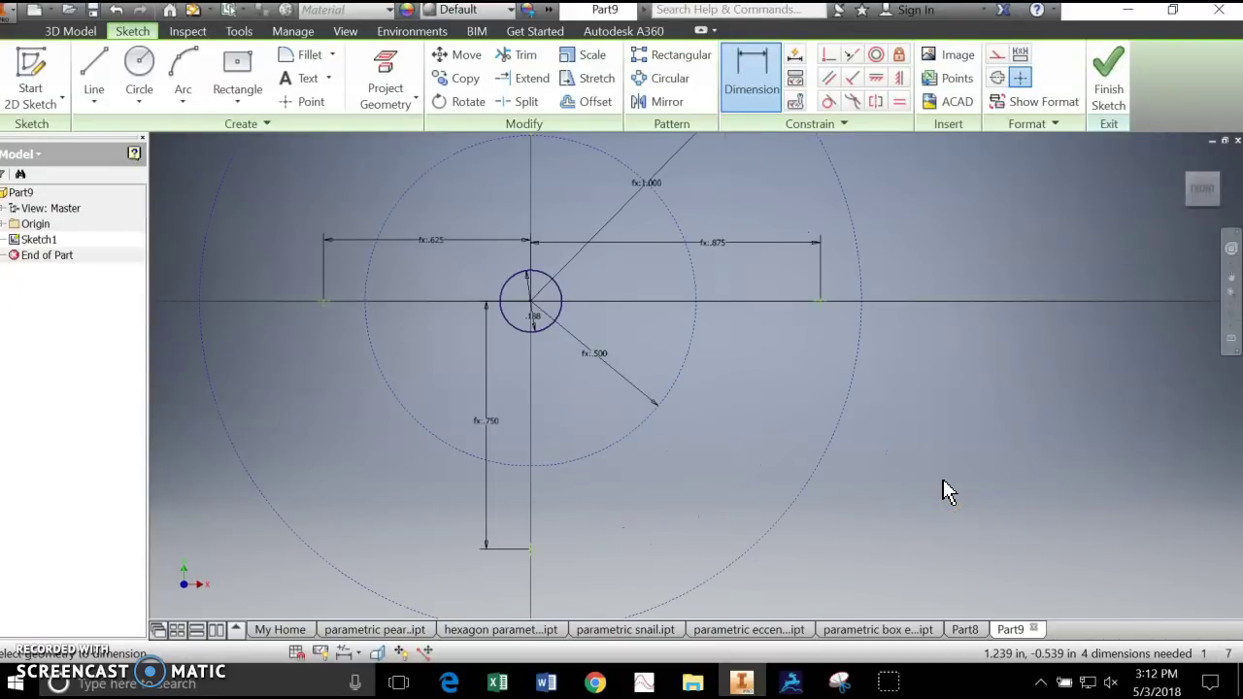
{"action": "scroll", "coordinate": [943, 481], "scroll_direction": "down", "scroll_amount": 3}
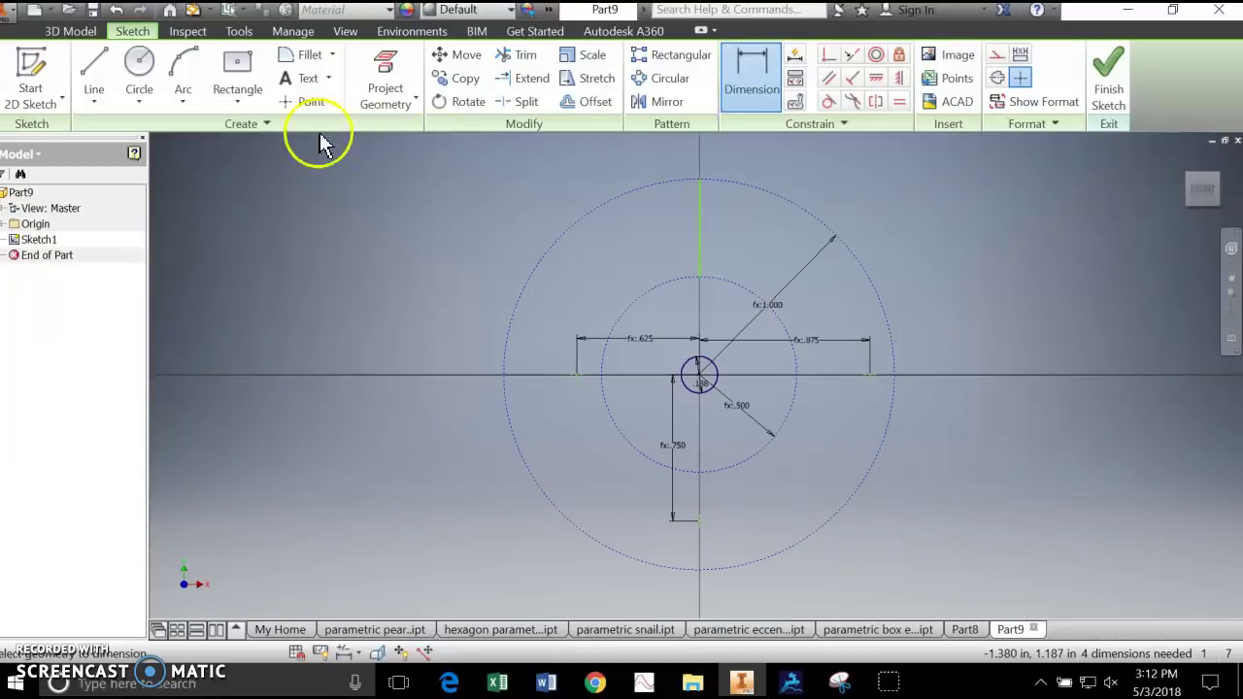
{"action": "left_click", "coordinate": [94, 96]}
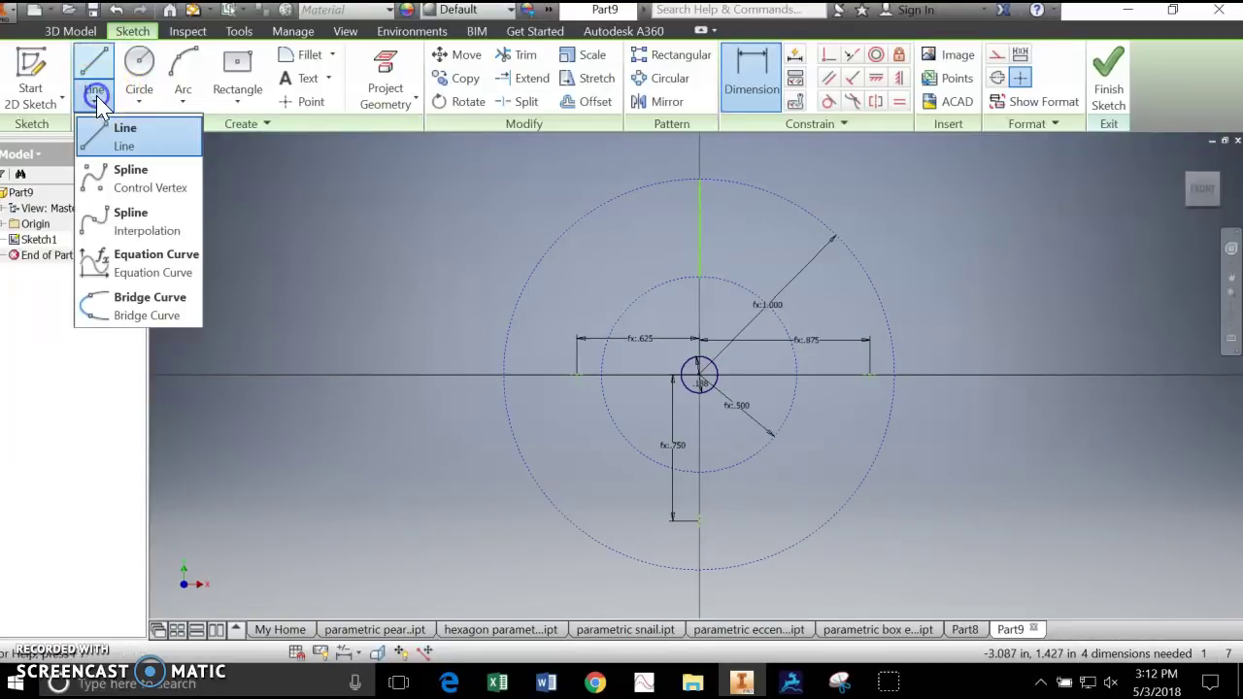
{"action": "left_click", "coordinate": [133, 222]}
{"action": "left_click", "coordinate": [701, 179]}
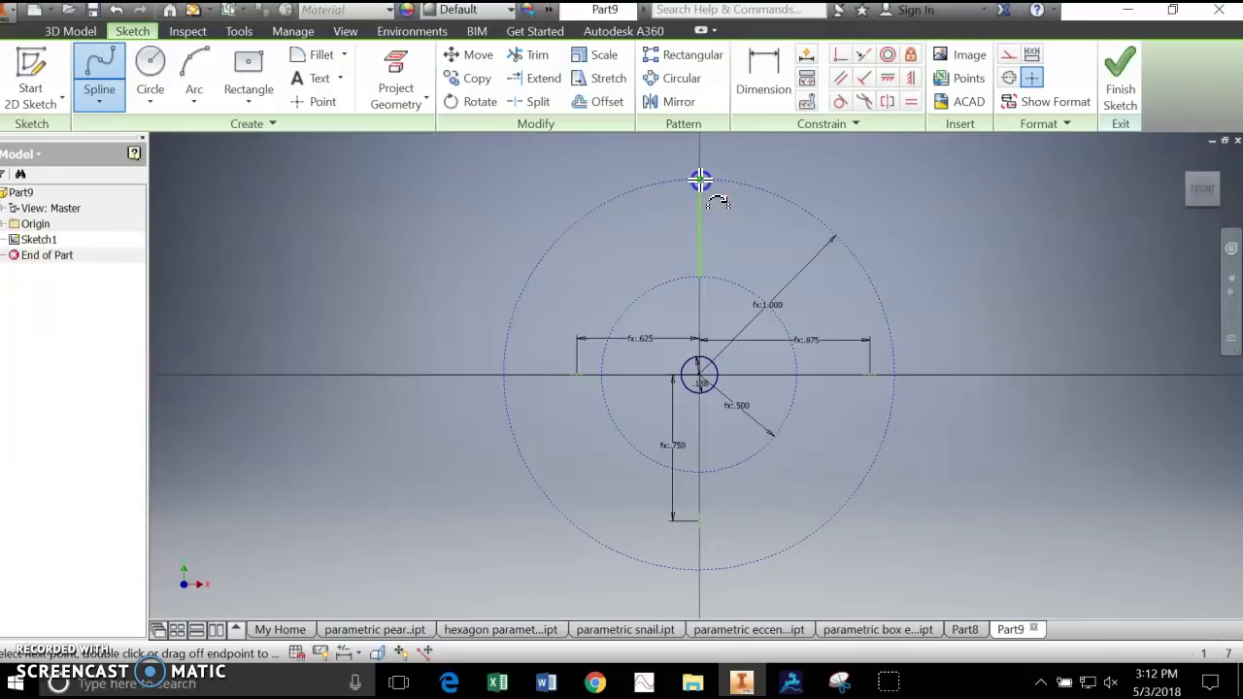
{"action": "left_click", "coordinate": [868, 373]}
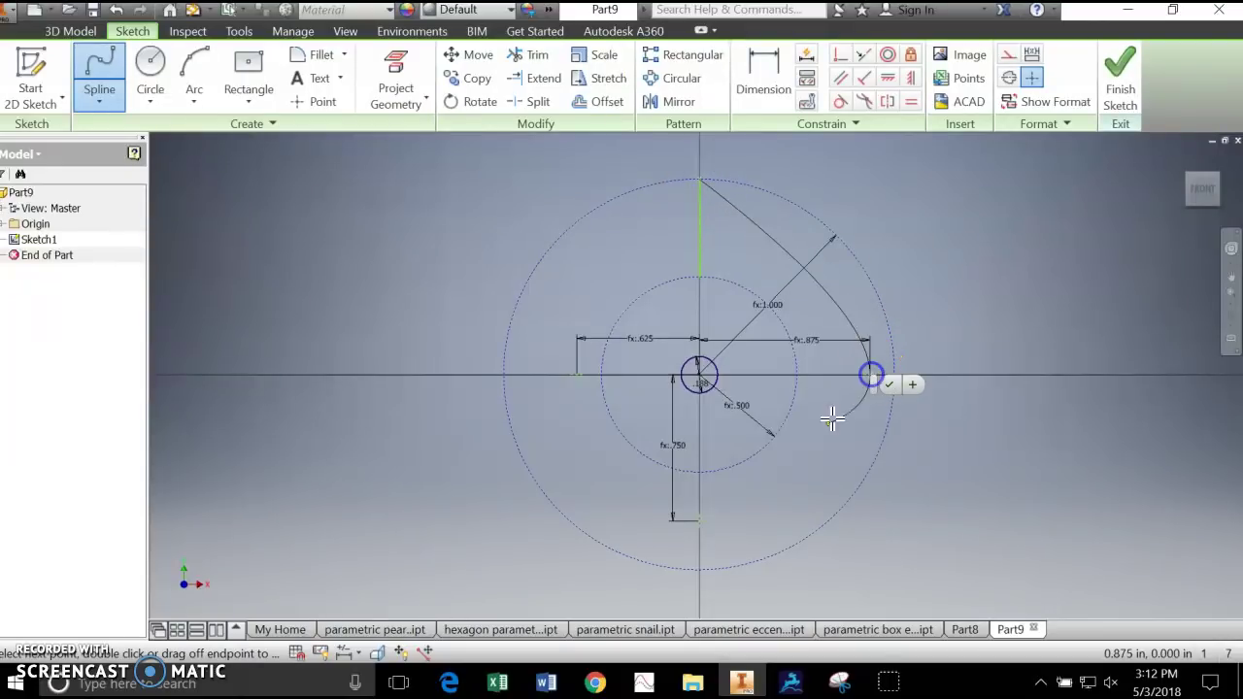
{"action": "left_click", "coordinate": [700, 518]}
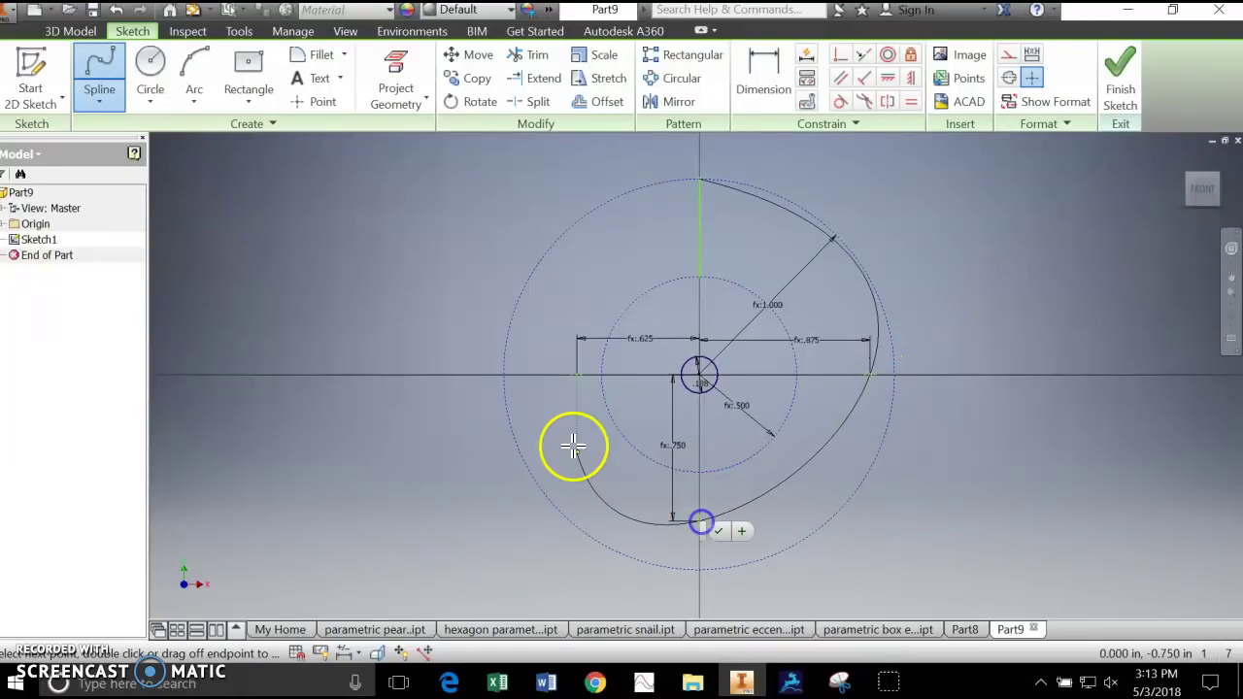
{"action": "left_click", "coordinate": [579, 375]}
{"action": "left_click", "coordinate": [695, 273]}
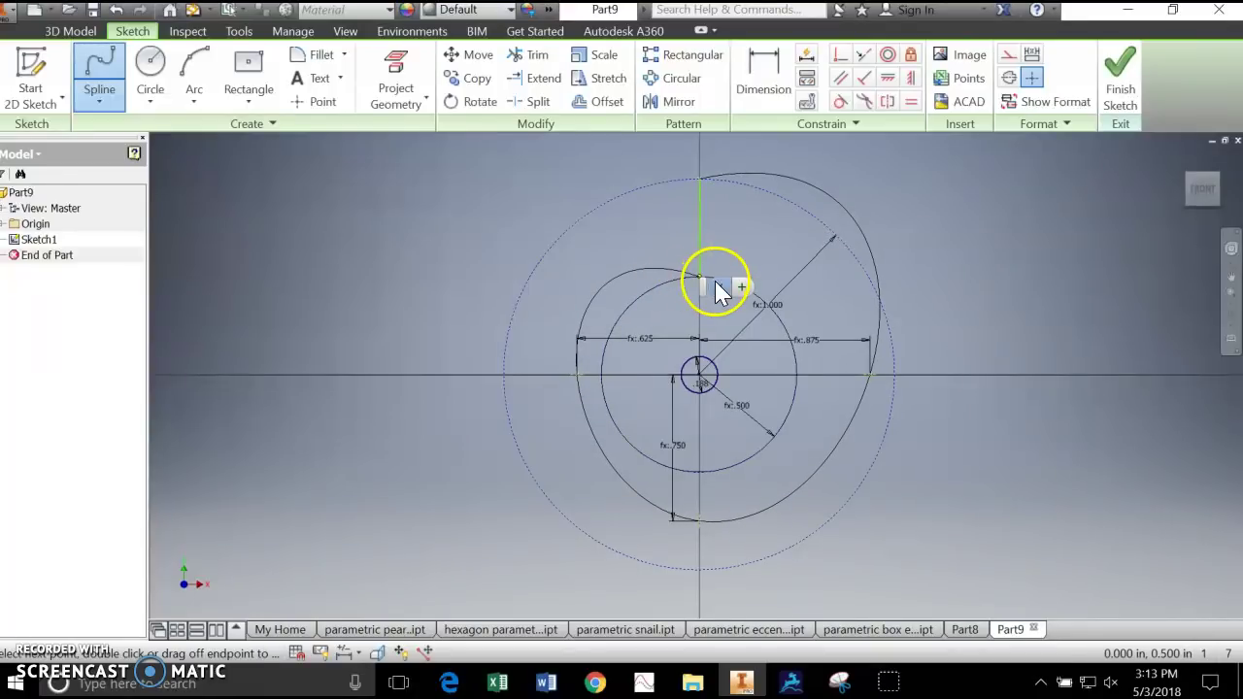
{"action": "left_click", "coordinate": [718, 289]}
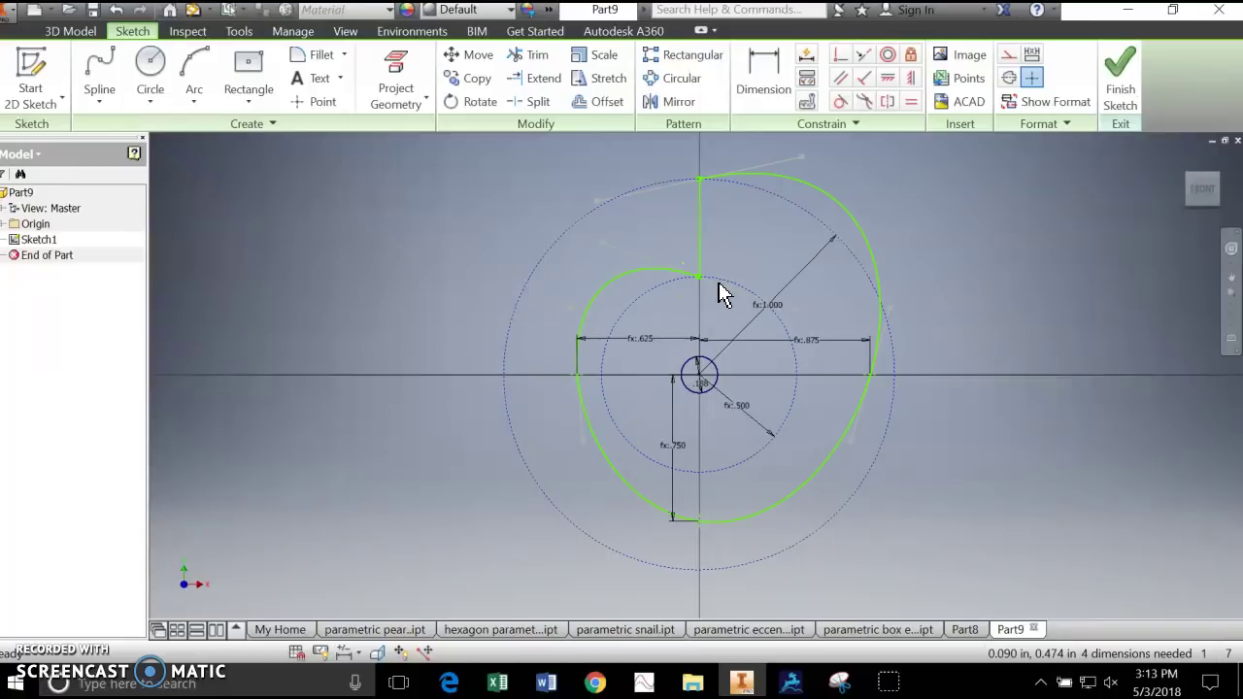
Make the spline tangent to the outer construction circle at its start and the inner one at its end, and finish the sketch.
{"action": "left_click_drag", "start_coordinate": [680, 215], "coordinate": [690, 183]}
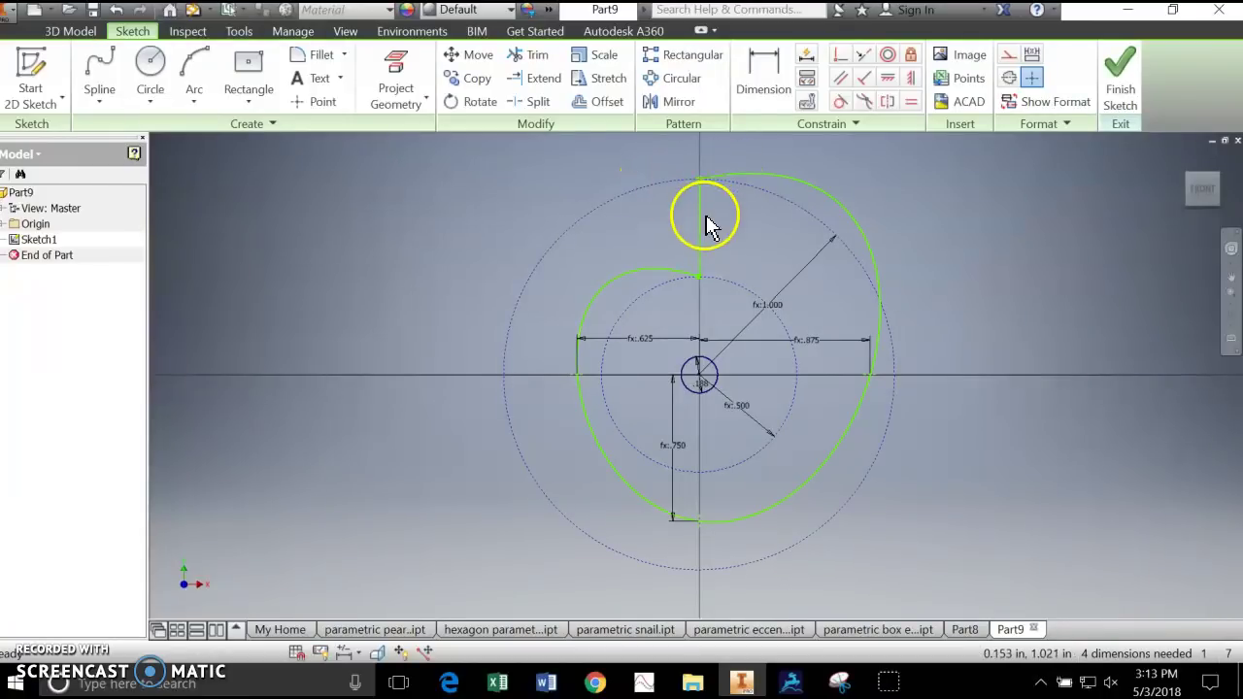
{"action": "left_click", "coordinate": [840, 101]}
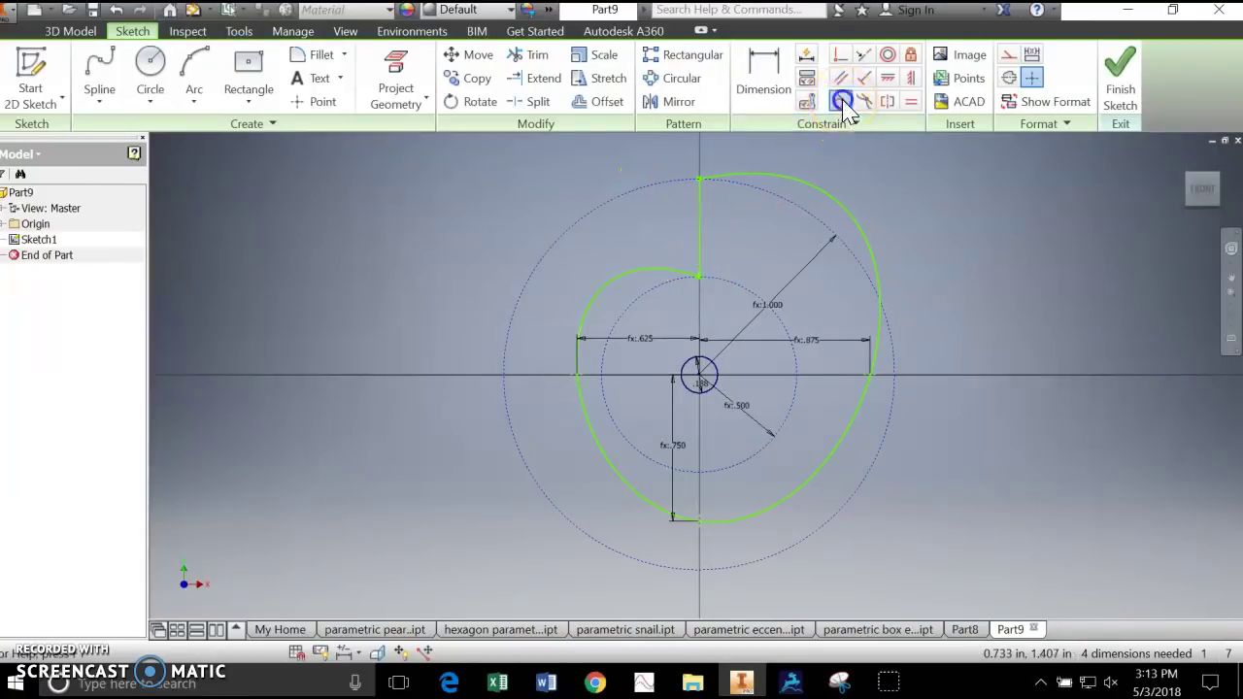
{"action": "left_click", "coordinate": [729, 185]}
{"action": "left_click", "coordinate": [736, 192]}
{"action": "left_click", "coordinate": [680, 271]}
{"action": "left_click", "coordinate": [679, 281]}
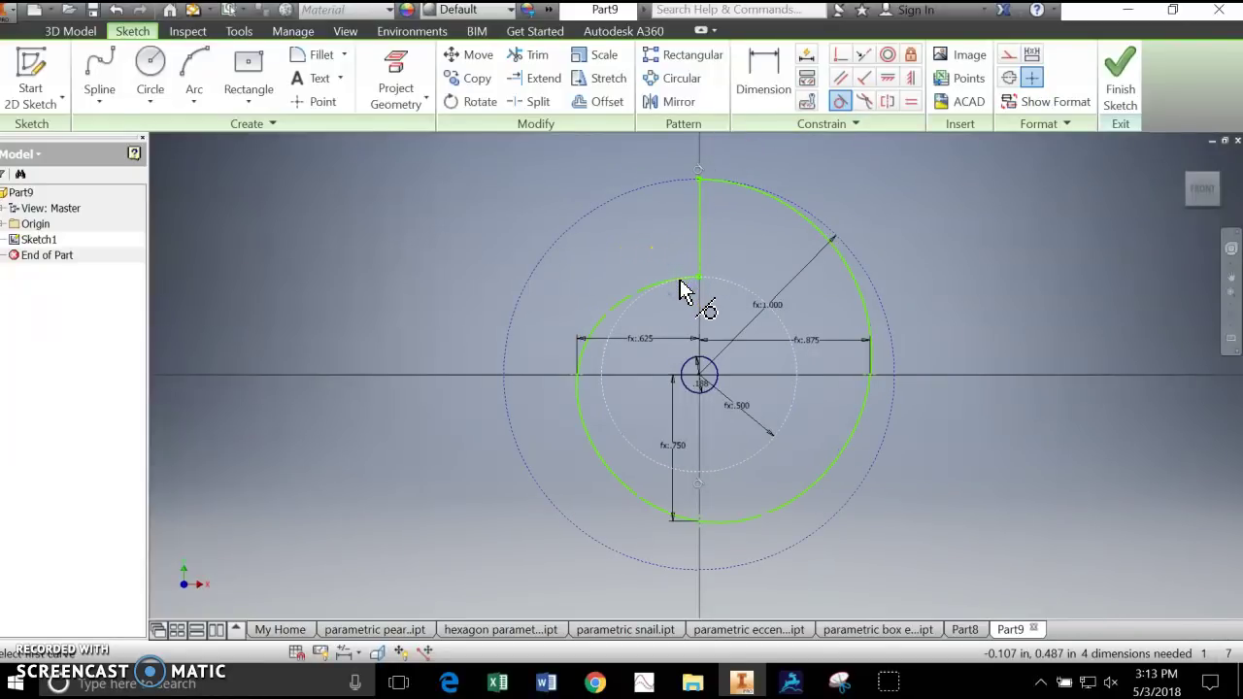
{"action": "left_click", "coordinate": [1115, 66]}
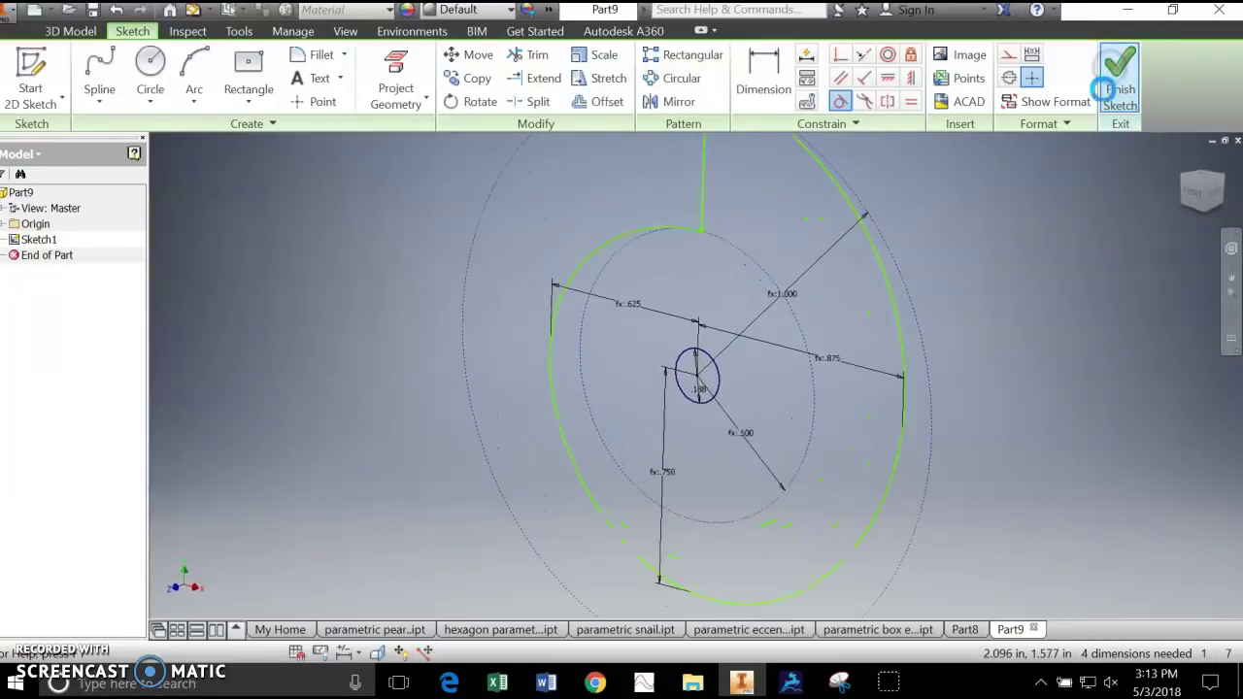
Extrude the snail profile around the centre hole by 3/16 in, checking the material thickness on the cam drawing in Snipping Tool.
{"action": "left_click", "coordinate": [156, 73]}
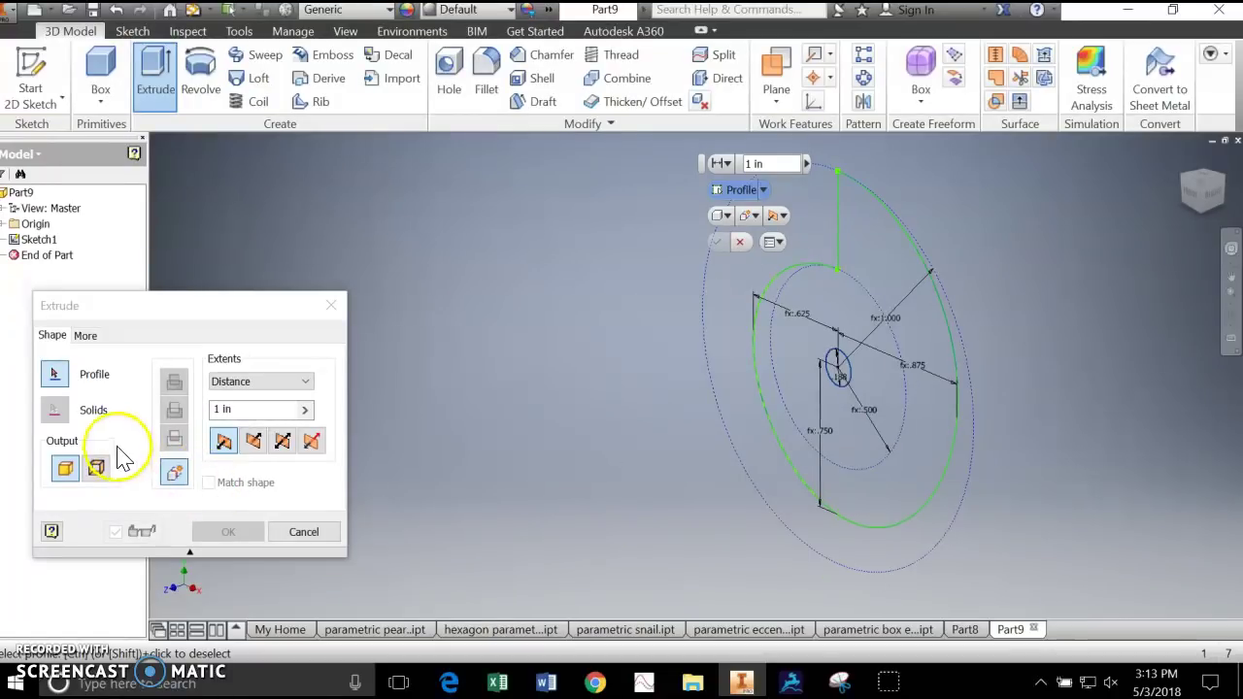
{"action": "left_click", "coordinate": [843, 683]}
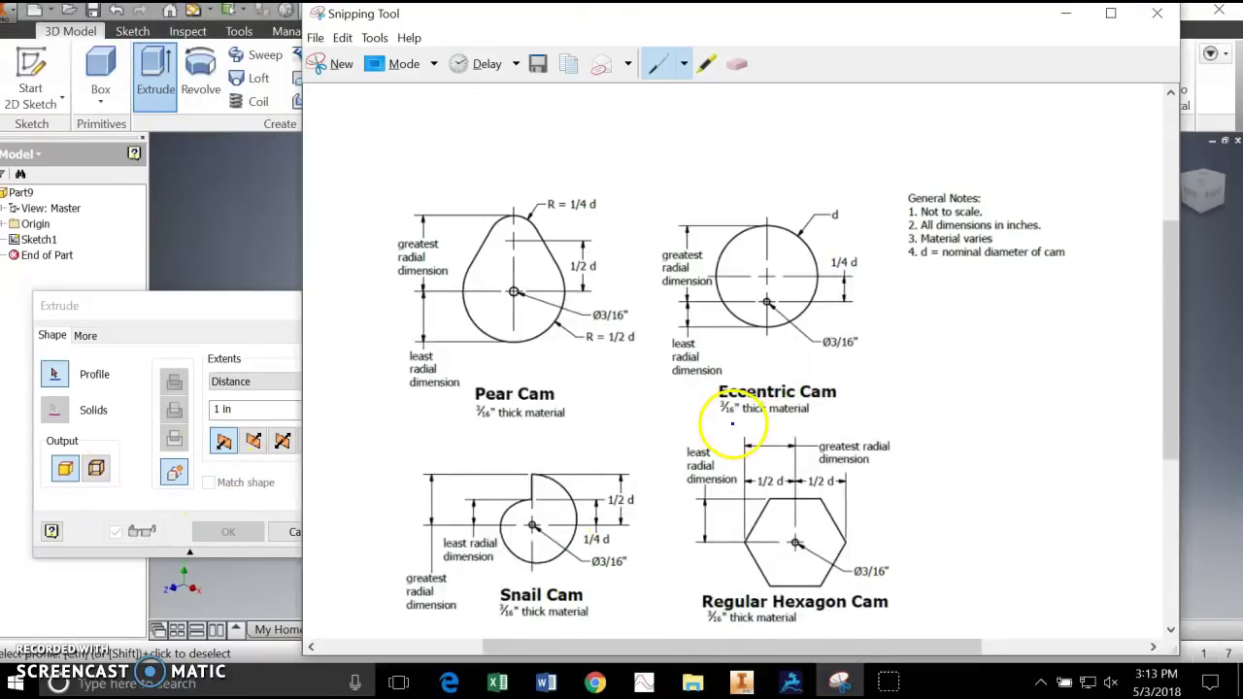
{"action": "left_click", "coordinate": [742, 683]}
{"action": "type", "text": "3/16"}
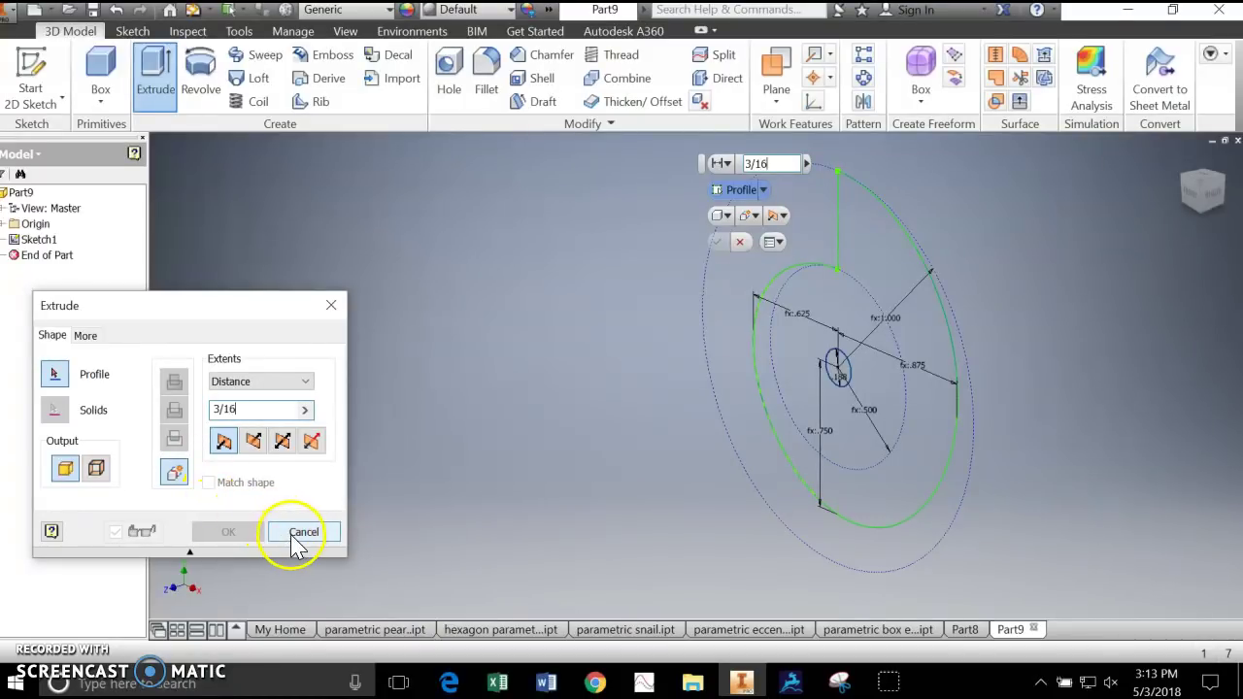
{"action": "left_click", "coordinate": [805, 410]}
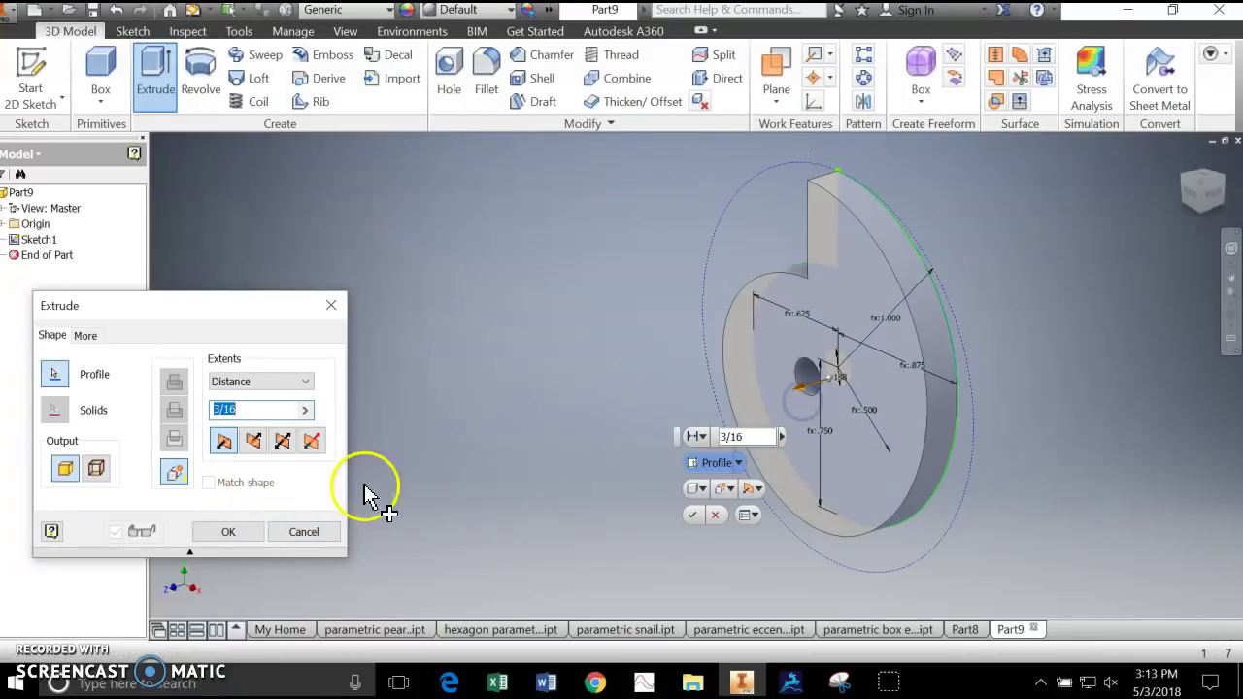
{"action": "left_click", "coordinate": [258, 539]}
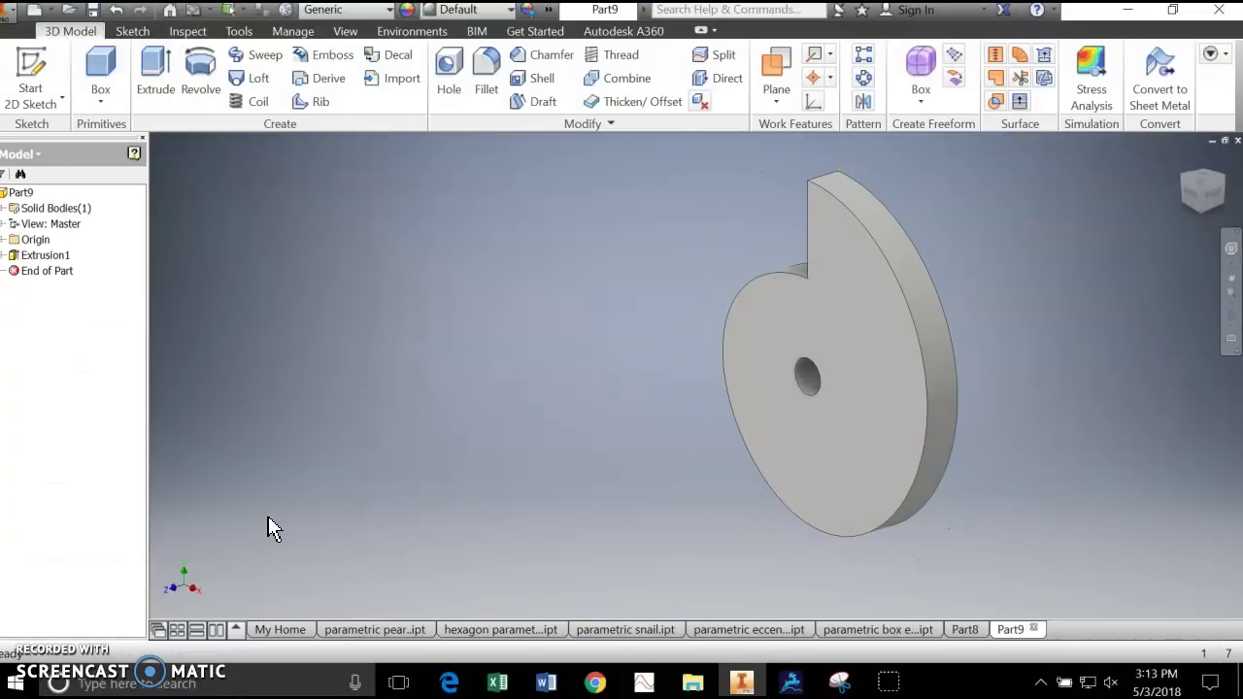
Set the Dia user parameter to 4 to test how the snail cam resizes.
{"action": "middle_click_drag", "start_coordinate": [819, 582], "coordinate": [861, 583], "text": "shift"}
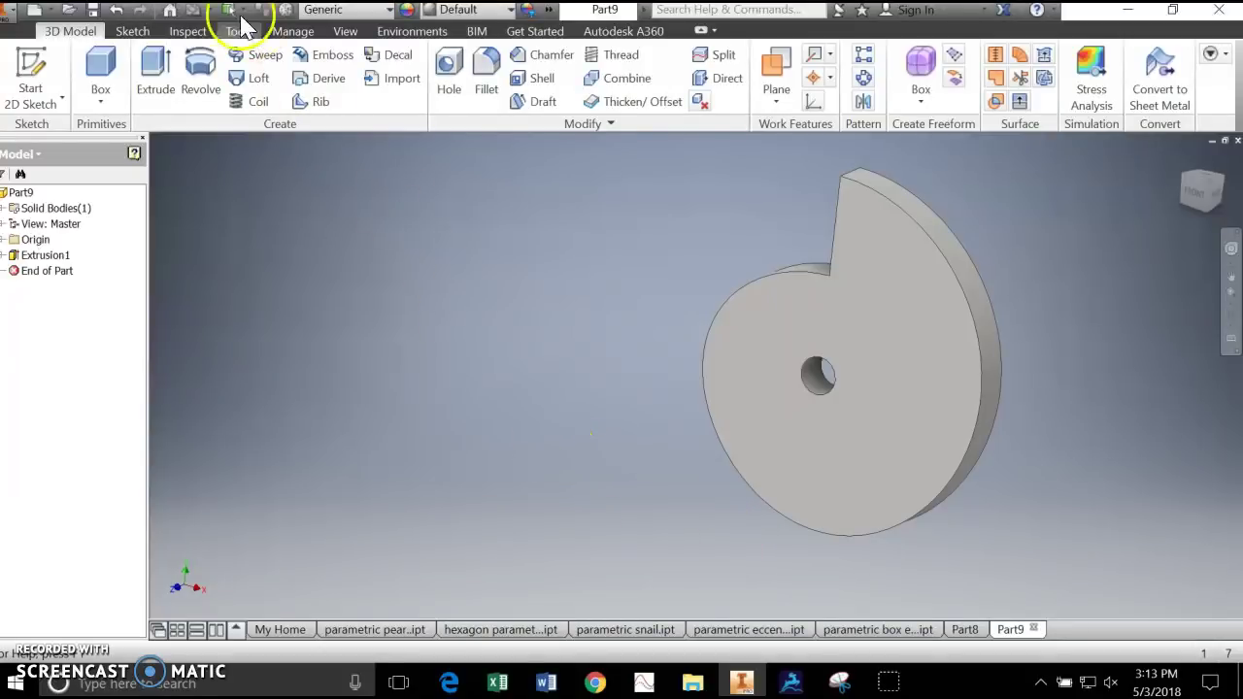
{"action": "left_click", "coordinate": [294, 32]}
{"action": "left_click", "coordinate": [198, 68]}
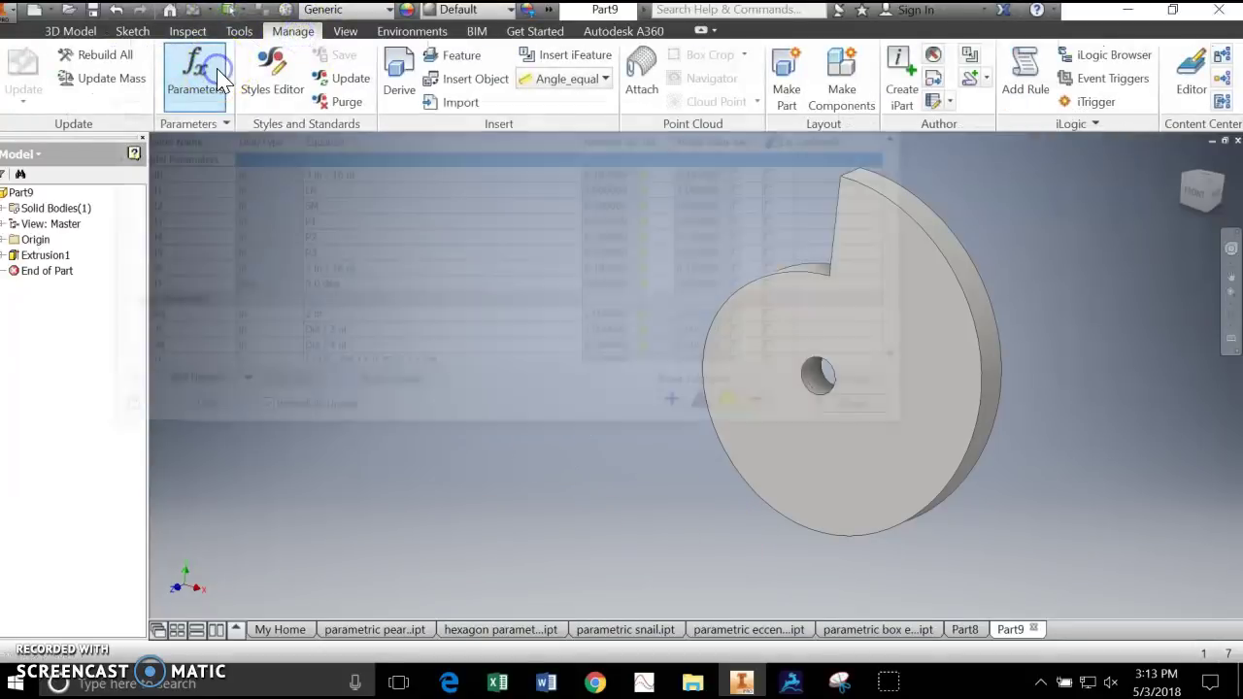
{"action": "left_click", "coordinate": [321, 317]}
{"action": "type", "text": "4"}
{"action": "left_click", "coordinate": [872, 409]}
{"action": "scroll", "coordinate": [868, 424], "scroll_direction": "up", "scroll_amount": 2}
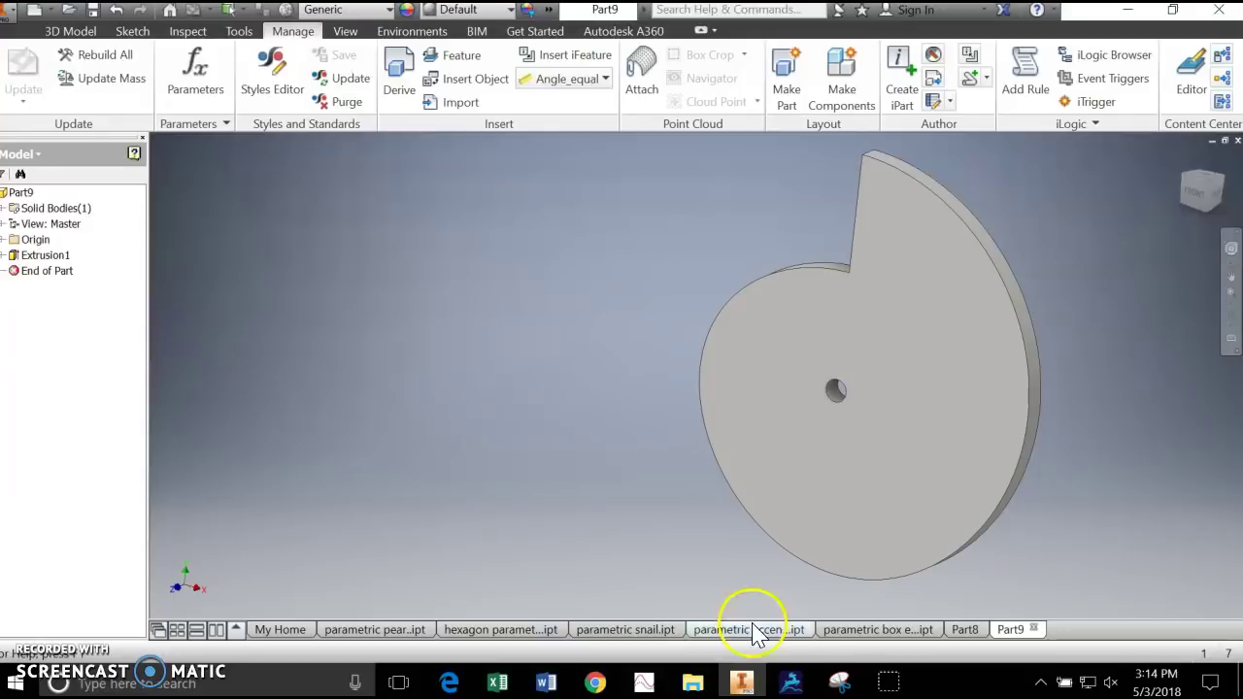
Switch to Snipping Tool to examine the cam reference drawing.
{"action": "left_click", "coordinate": [841, 683]}
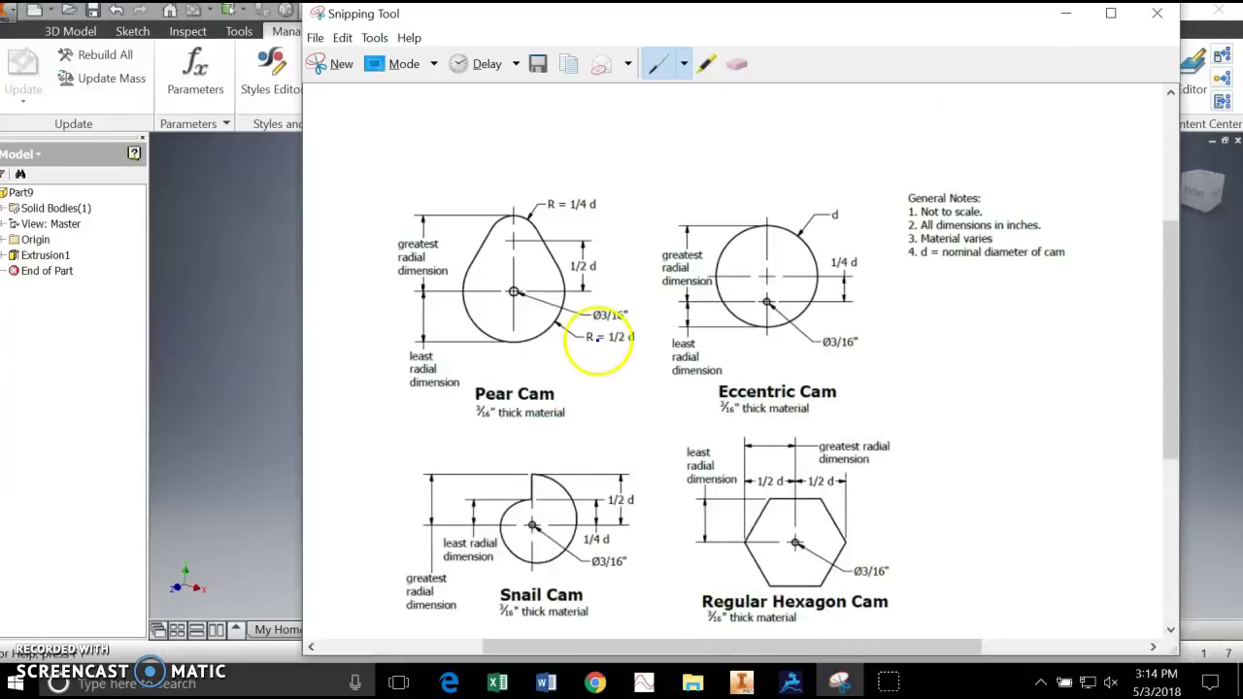